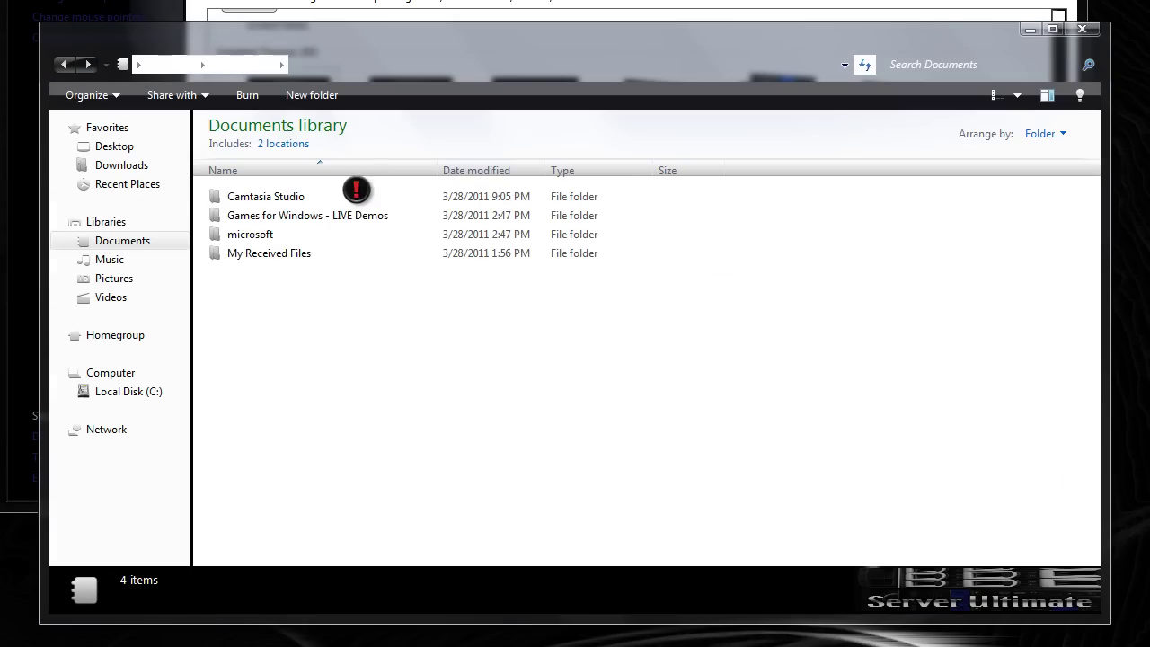
Switch the open file window from the Documents library to the Computer folder
{"action": "left_click", "coordinate": [111, 373]}
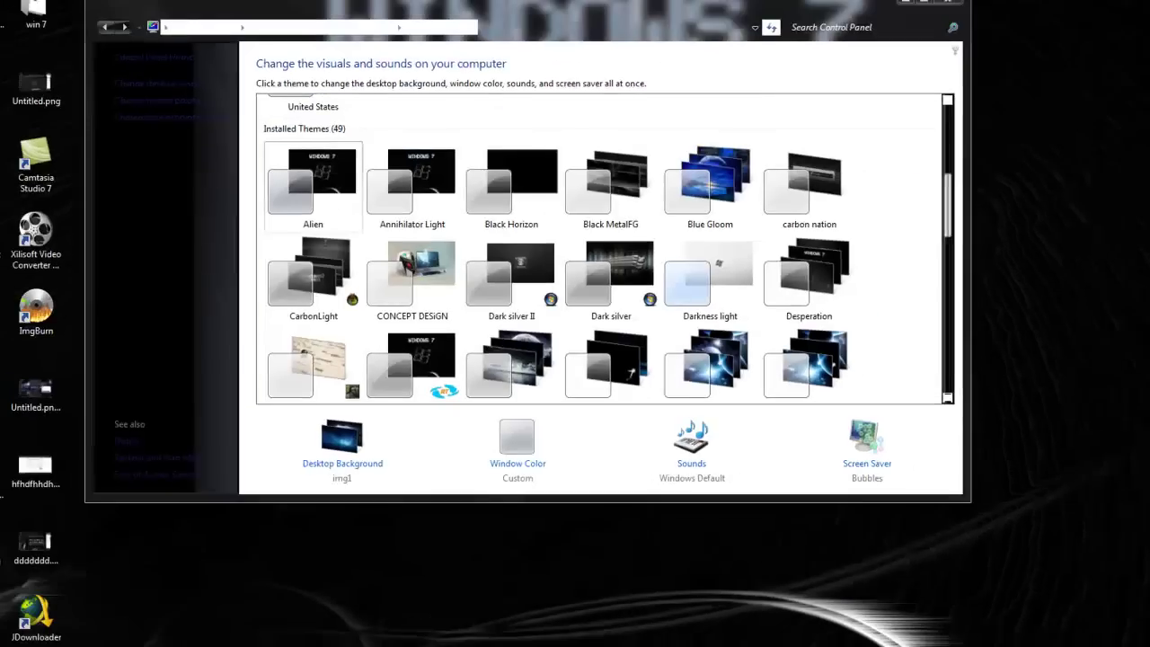
Apply the Annihilator Light theme and preview it on the desktop context menu, Start menu program list and Computer window
{"action": "left_click", "coordinate": [413, 213]}
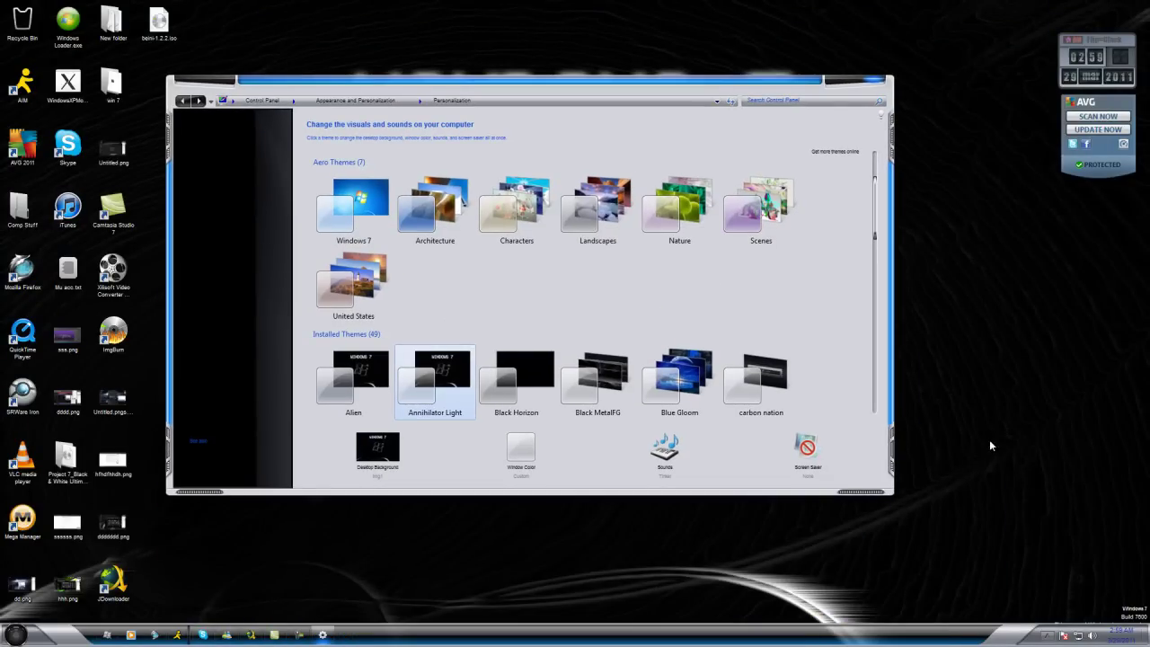
{"action": "right_click", "coordinate": [941, 491]}
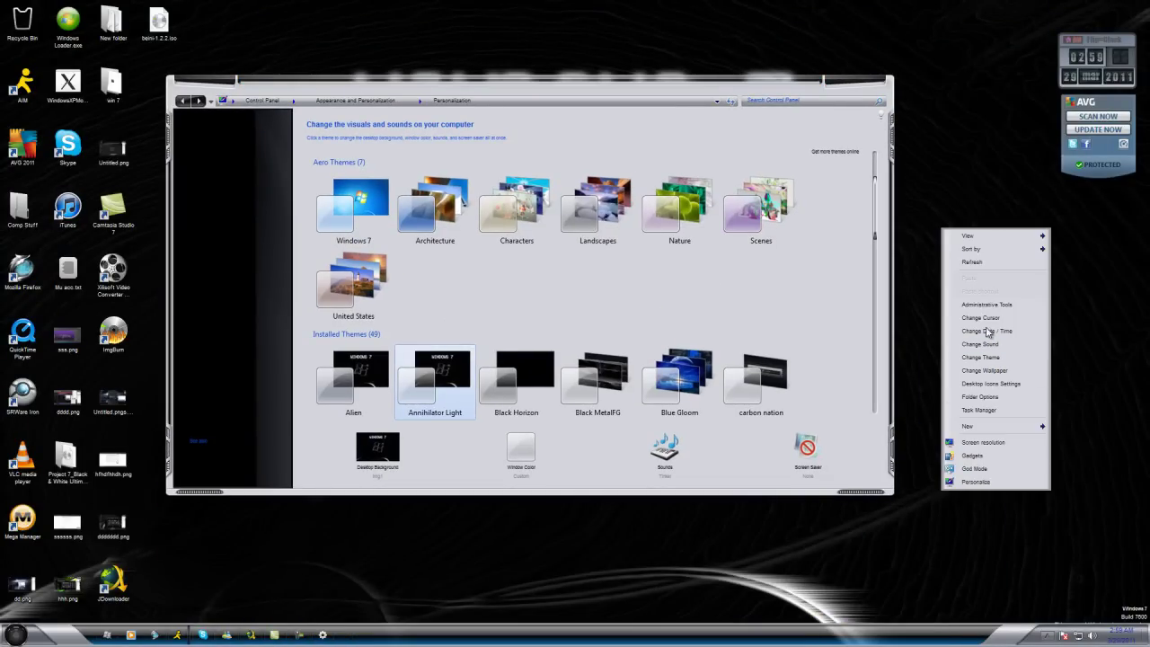
{"action": "left_click", "coordinate": [928, 391]}
{"action": "left_click", "coordinate": [17, 634]}
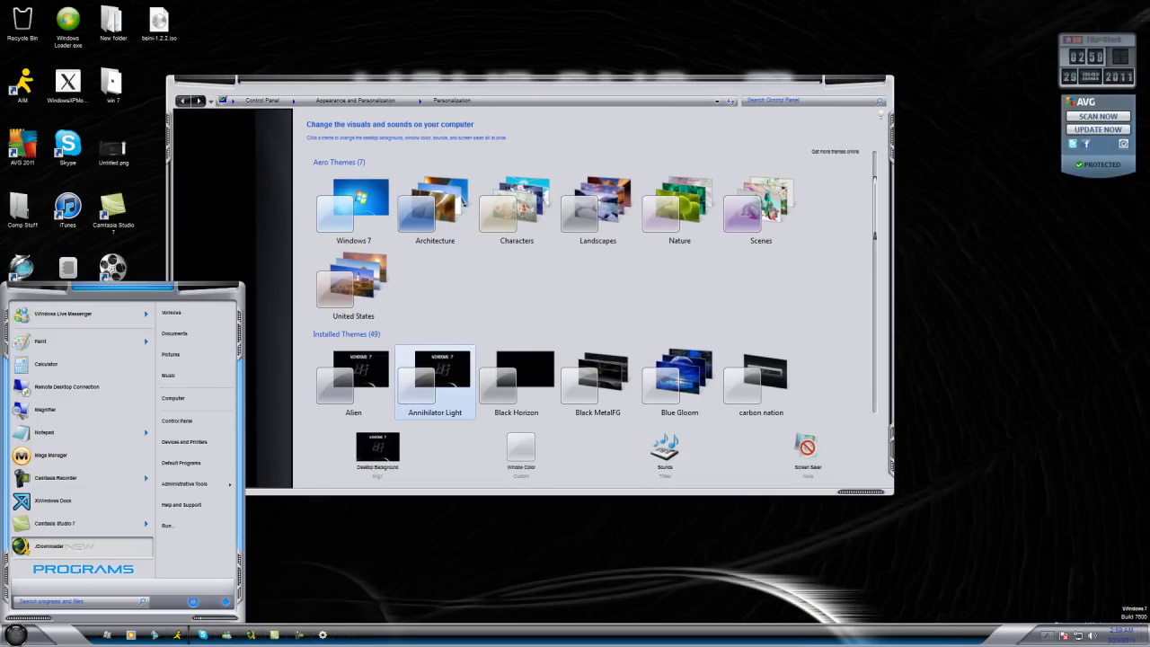
{"action": "left_click", "coordinate": [83, 568]}
{"action": "left_click", "coordinate": [85, 568]}
{"action": "left_click", "coordinate": [107, 635]}
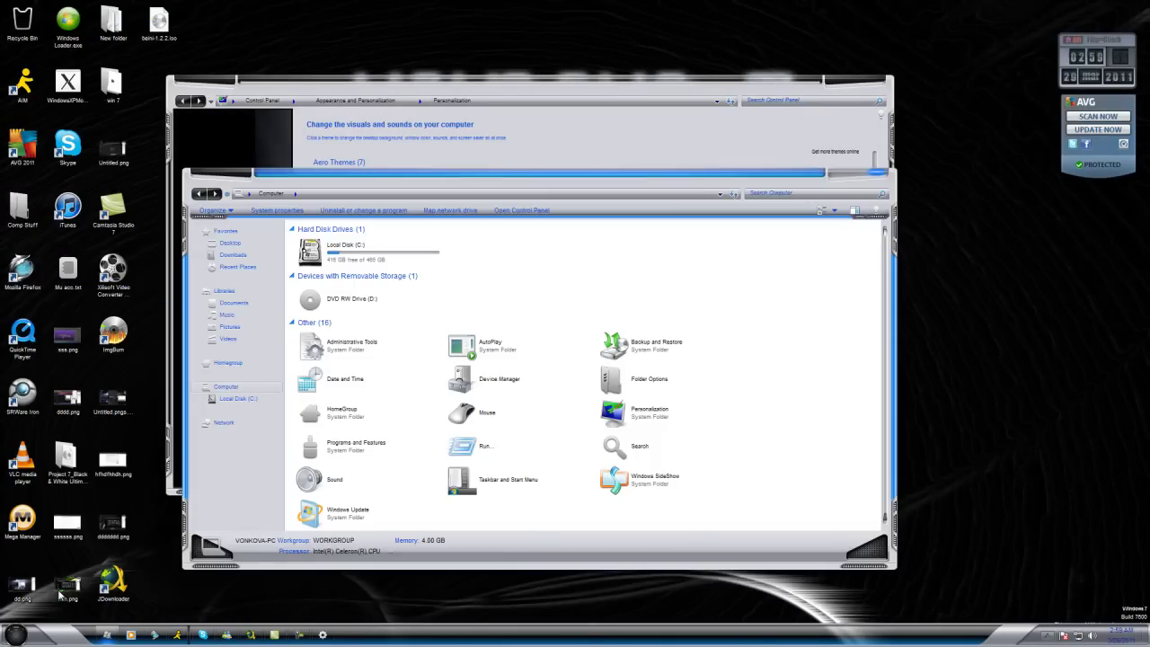
{"action": "left_click", "coordinate": [107, 634]}
Apply the Black Horizon theme and preview it on the Personalization window, desktop context menu, Start menu and Computer window
{"action": "left_click", "coordinate": [516, 384]}
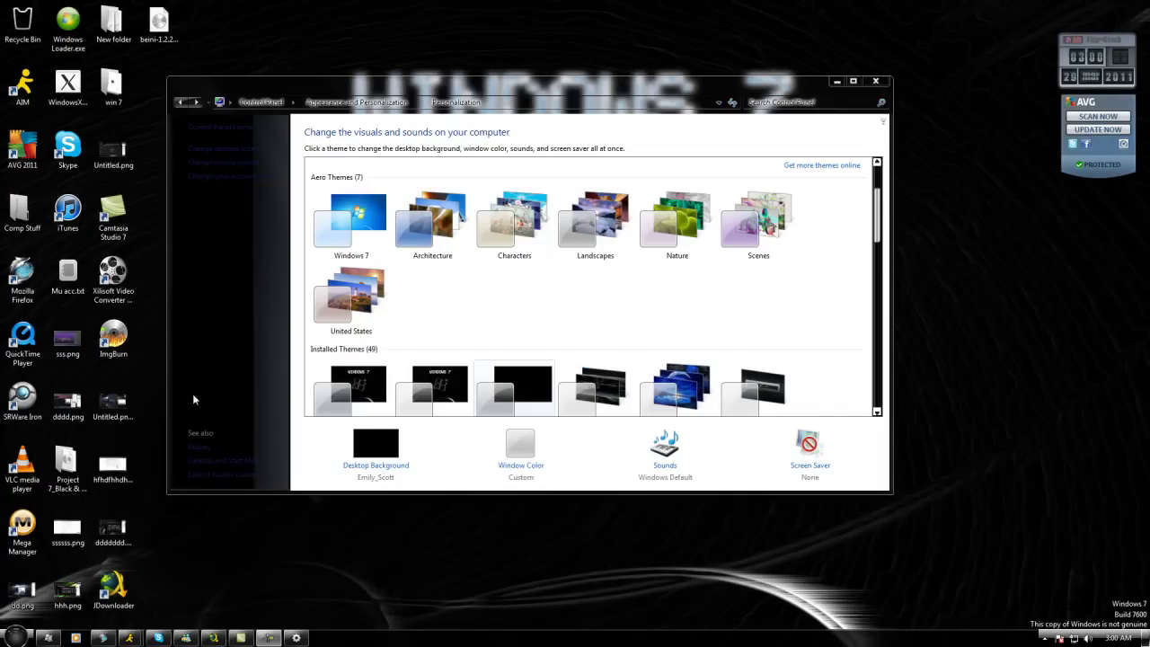
{"action": "mouse_move", "coordinate": [530, 81]}
{"action": "left_mouse_down"}
{"action": "mouse_move", "coordinate": [568, 527]}
{"action": "mouse_move", "coordinate": [510, 97]}
{"action": "mouse_move", "coordinate": [528, 97]}
{"action": "left_mouse_up"}
{"action": "right_click", "coordinate": [954, 196]}
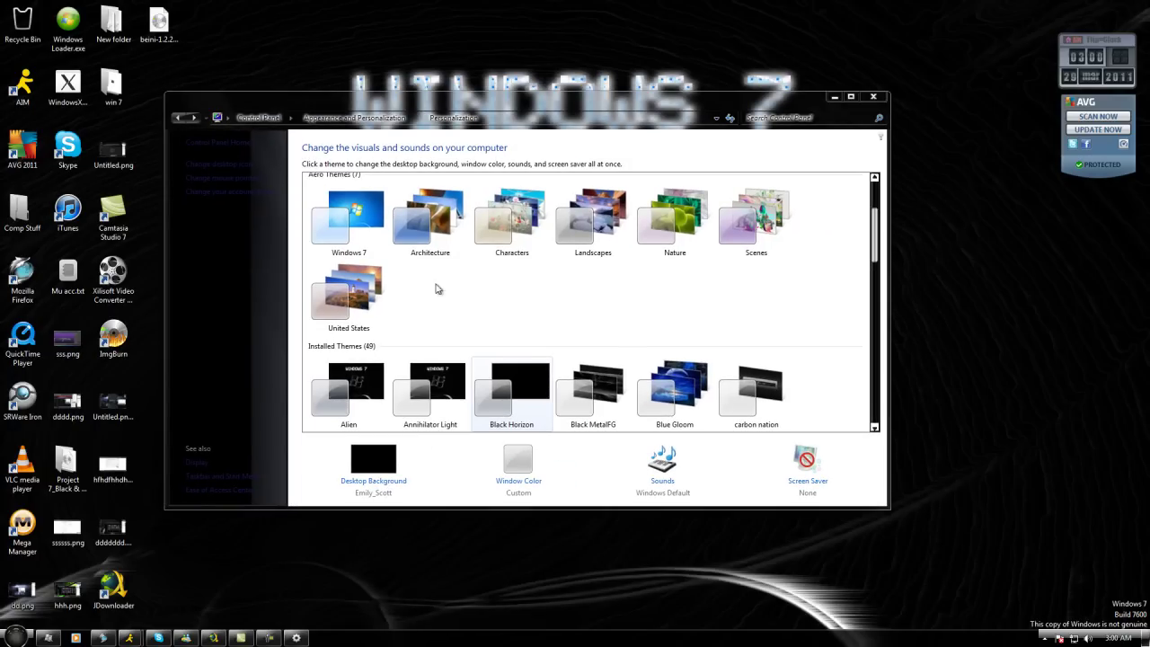
{"action": "key", "text": "super"}
{"action": "left_click", "coordinate": [81, 586]}
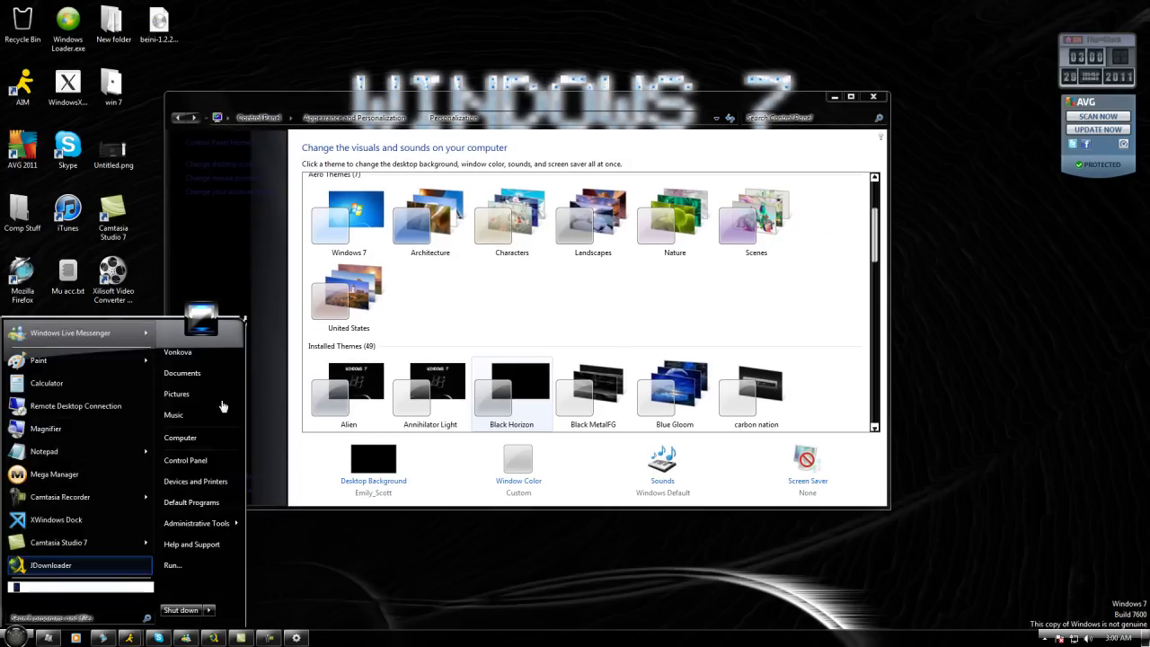
{"action": "left_click", "coordinate": [208, 438]}
{"action": "left_click", "coordinate": [839, 176]}
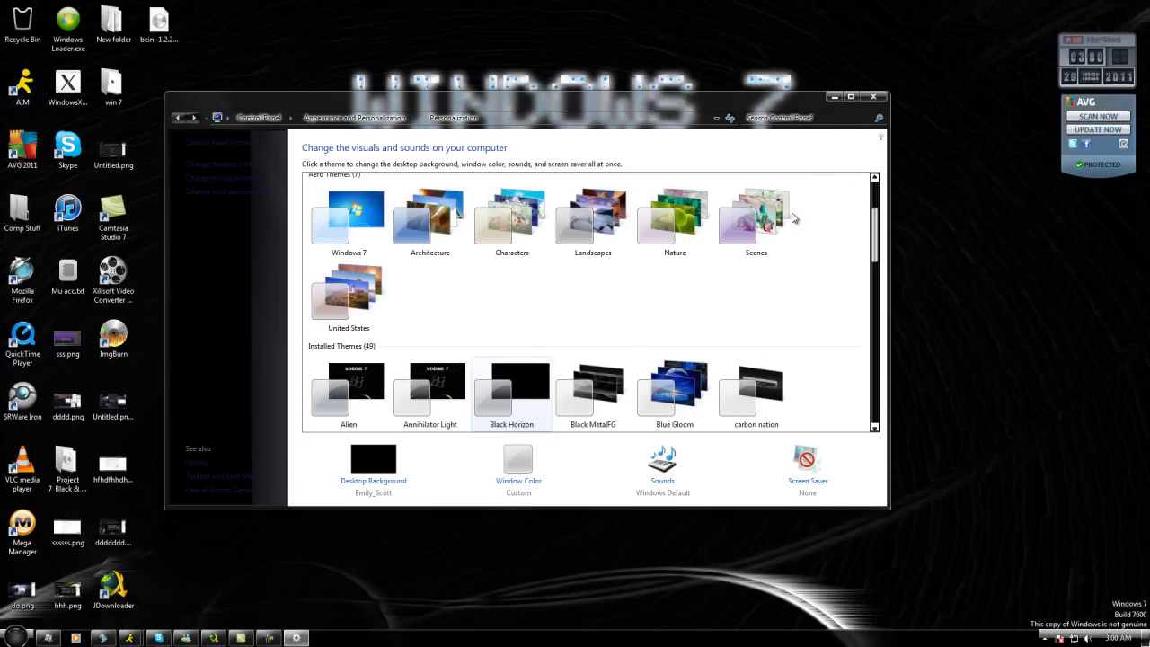
Apply the Black MetalFG theme and preview it on the desktop context menu, Start menu and a file explorer window
{"action": "left_click", "coordinate": [593, 393]}
{"action": "left_click_drag", "start_coordinate": [431, 97], "coordinate": [483, 115]}
{"action": "right_click", "coordinate": [1016, 267]}
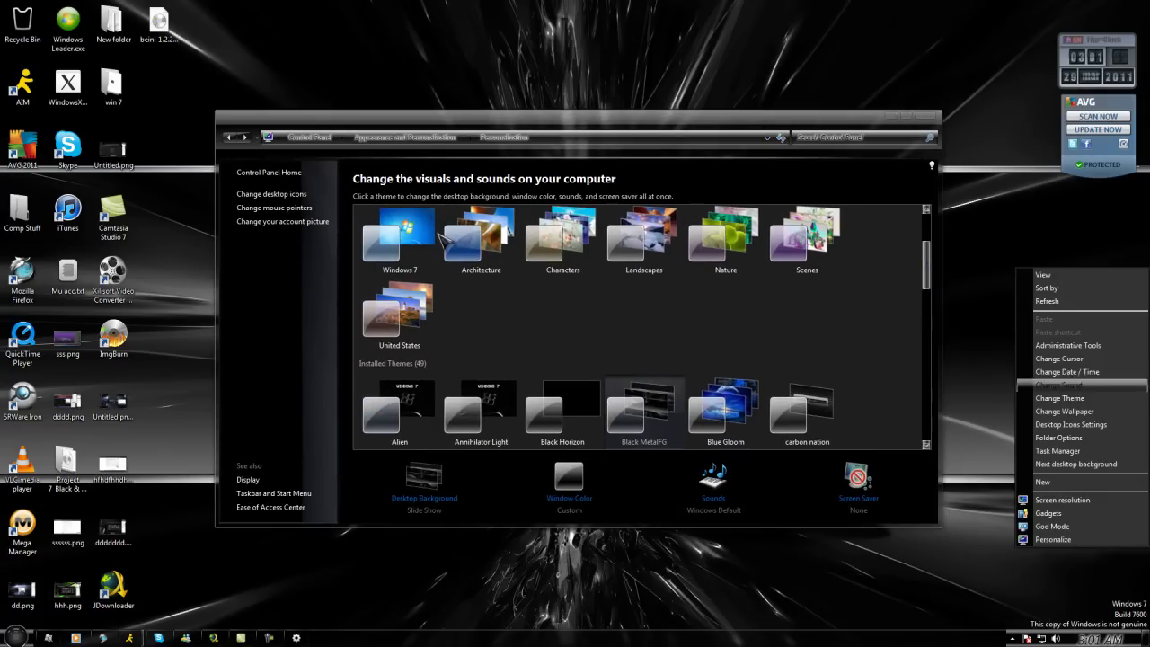
{"action": "left_click", "coordinate": [16, 636]}
{"action": "left_click", "coordinate": [50, 586]}
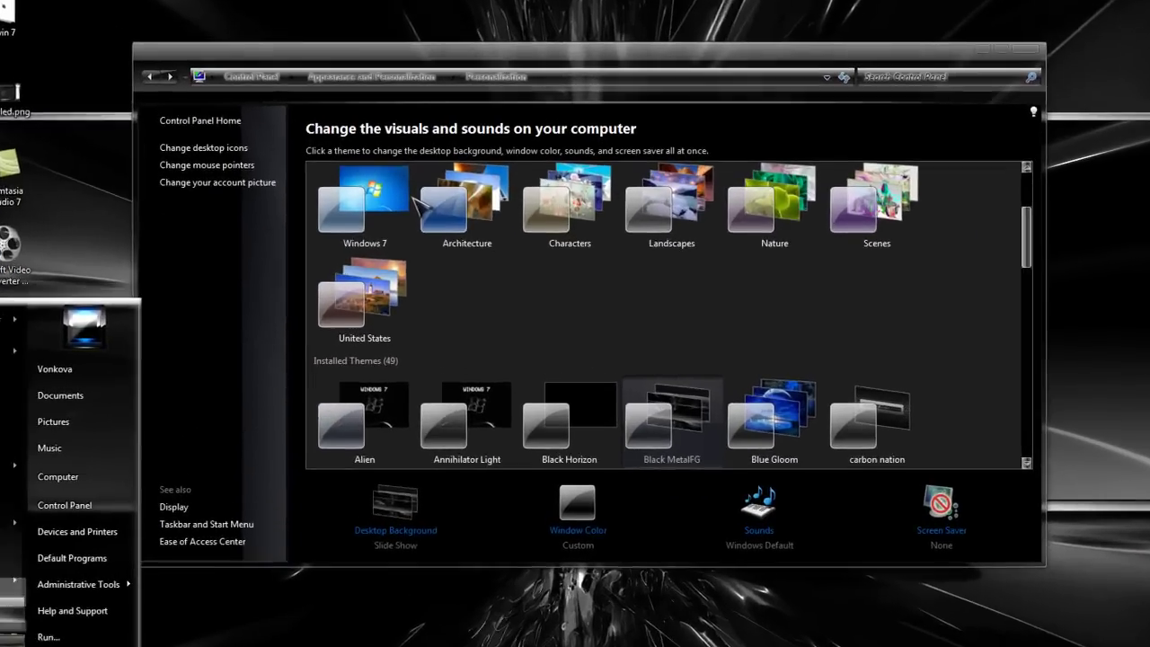
{"action": "key", "text": "super+e"}
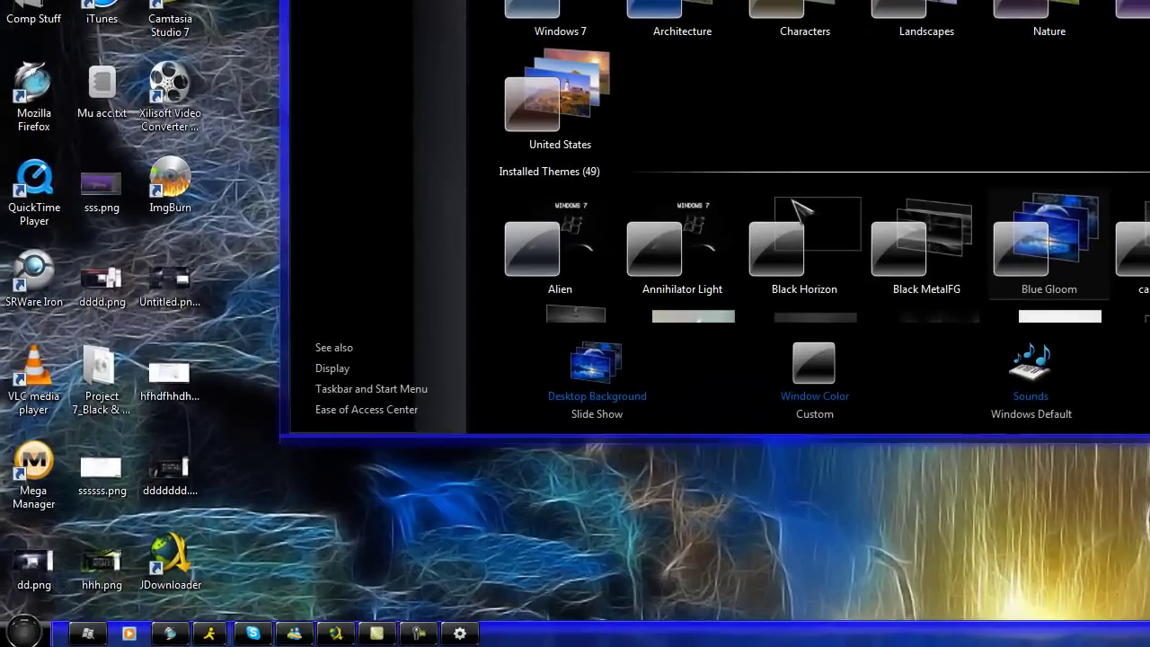
Examine the Blue Gloom theme's styling on the Start menu, Computer window and Documents library
{"action": "key", "text": "super"}
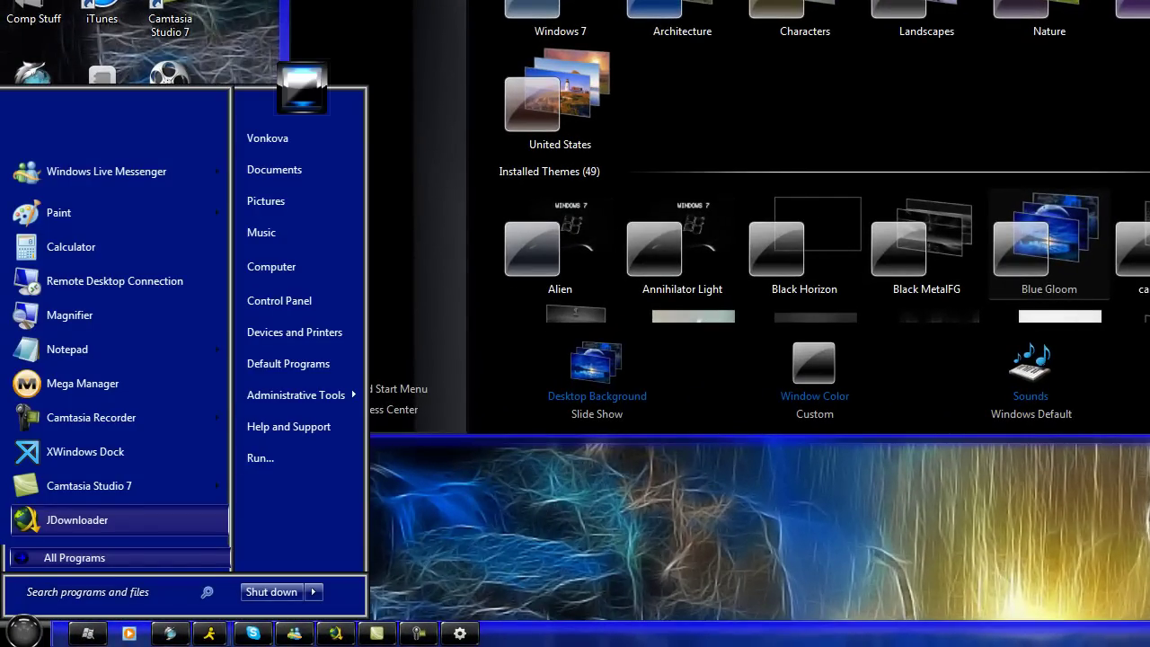
{"action": "left_click", "coordinate": [74, 558]}
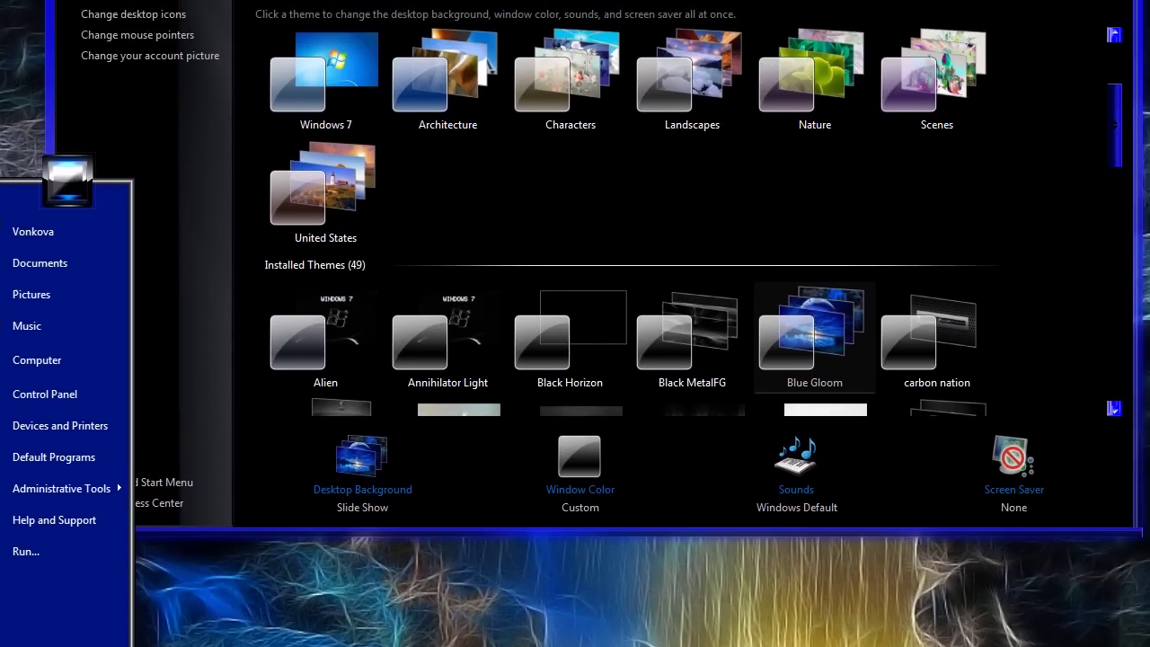
{"action": "left_click", "coordinate": [37, 360]}
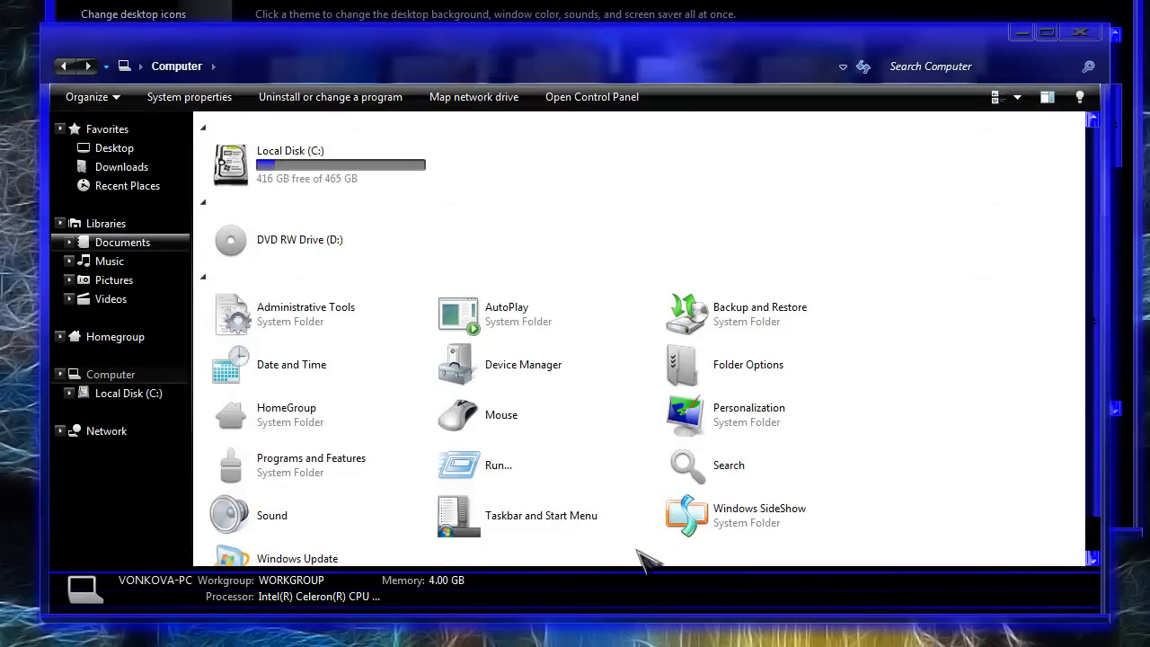
{"action": "left_click", "coordinate": [122, 243]}
{"action": "left_click", "coordinate": [111, 374]}
{"action": "left_click", "coordinate": [297, 184]}
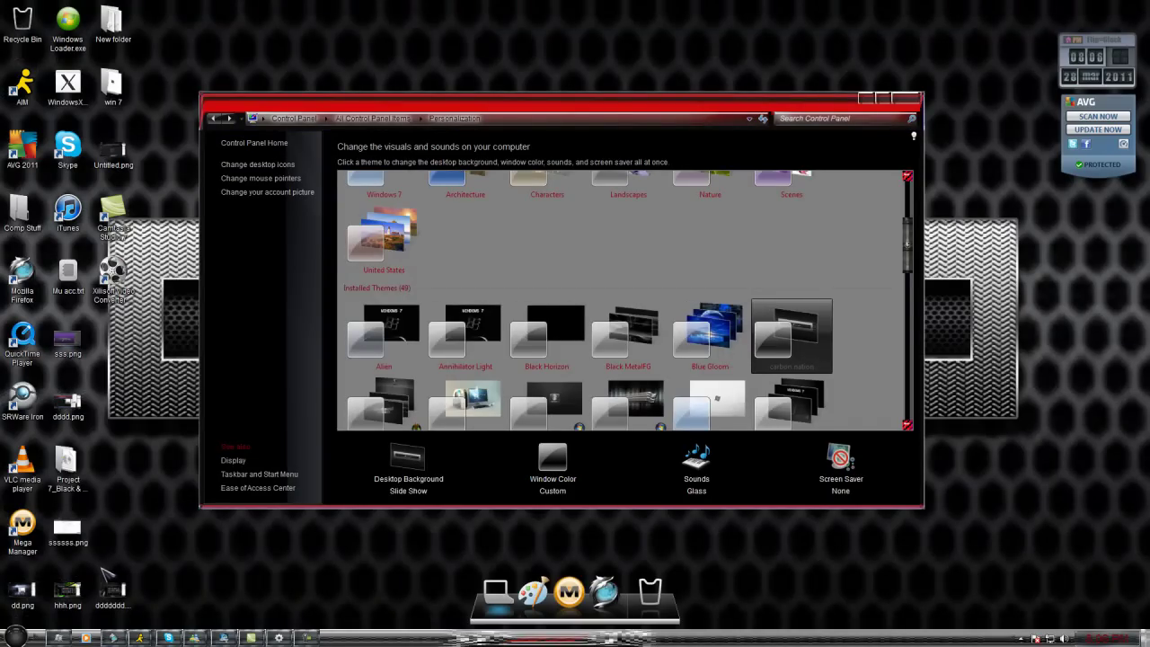
Examine the carbon nation theme's Start menu program list and Computer window, and close that window
{"action": "key", "text": "super"}
{"action": "left_click", "coordinate": [108, 577]}
{"action": "scroll", "coordinate": [90, 538], "scroll_direction": "up", "scroll_amount": 3}
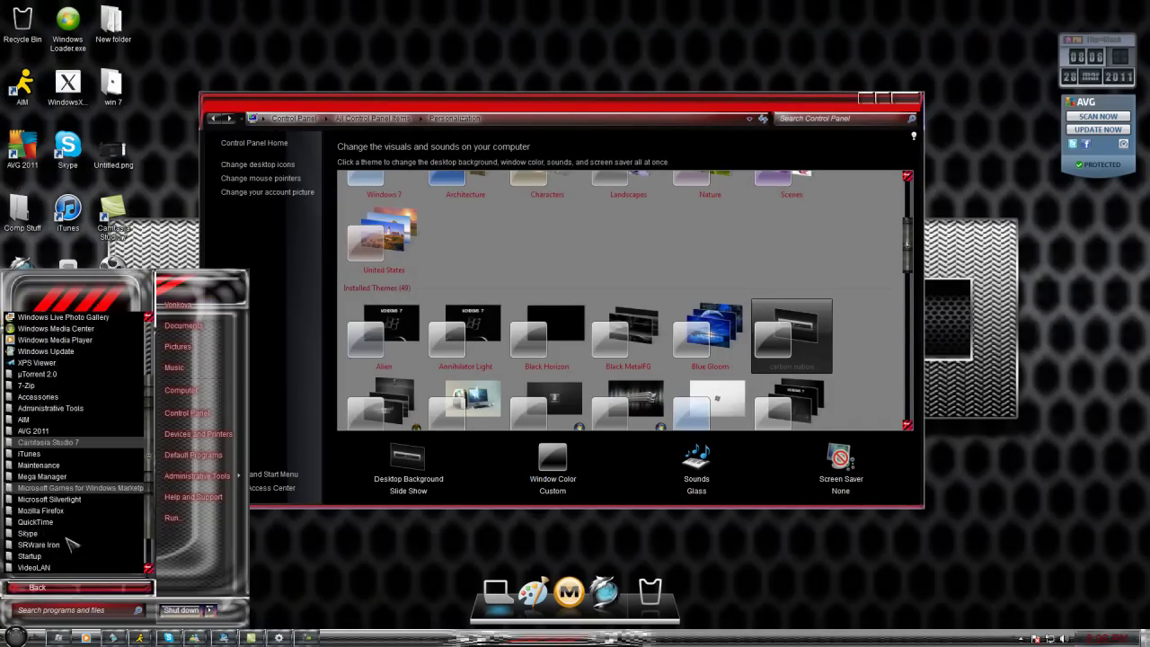
{"action": "left_click", "coordinate": [67, 584]}
{"action": "left_click", "coordinate": [59, 637]}
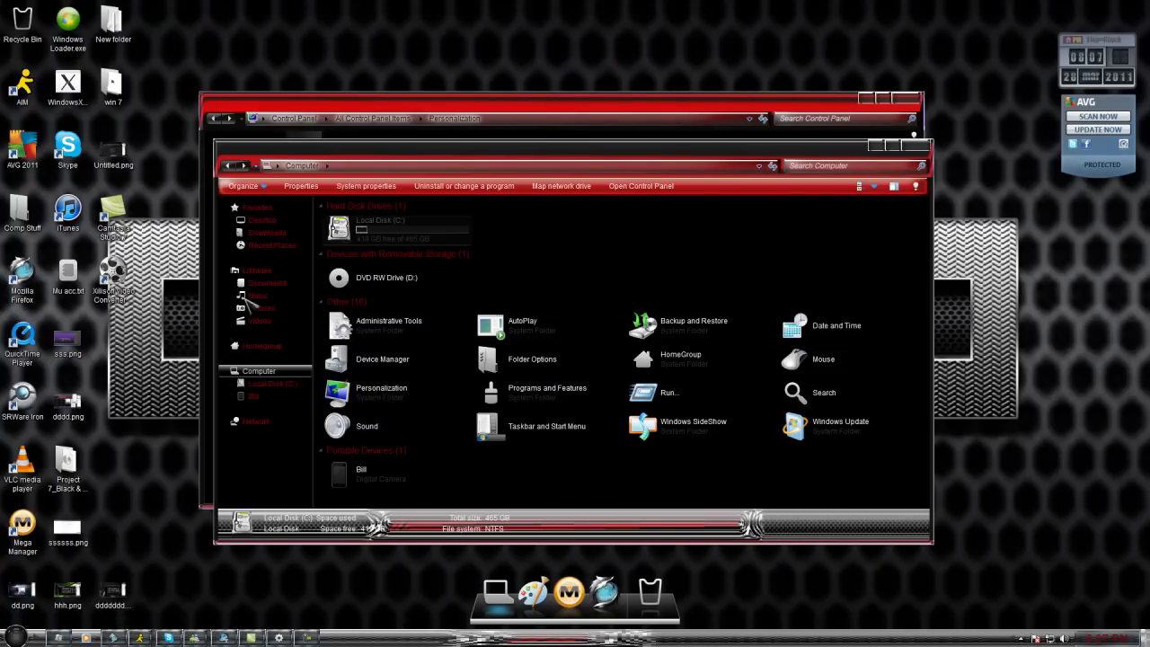
{"action": "left_click_drag", "start_coordinate": [826, 146], "coordinate": [824, 170]}
{"action": "left_click", "coordinate": [913, 169]}
Apply the CarbonLight theme and preview it on the Personalization window, desktop context menu and Start menu program list
{"action": "left_click", "coordinate": [383, 400]}
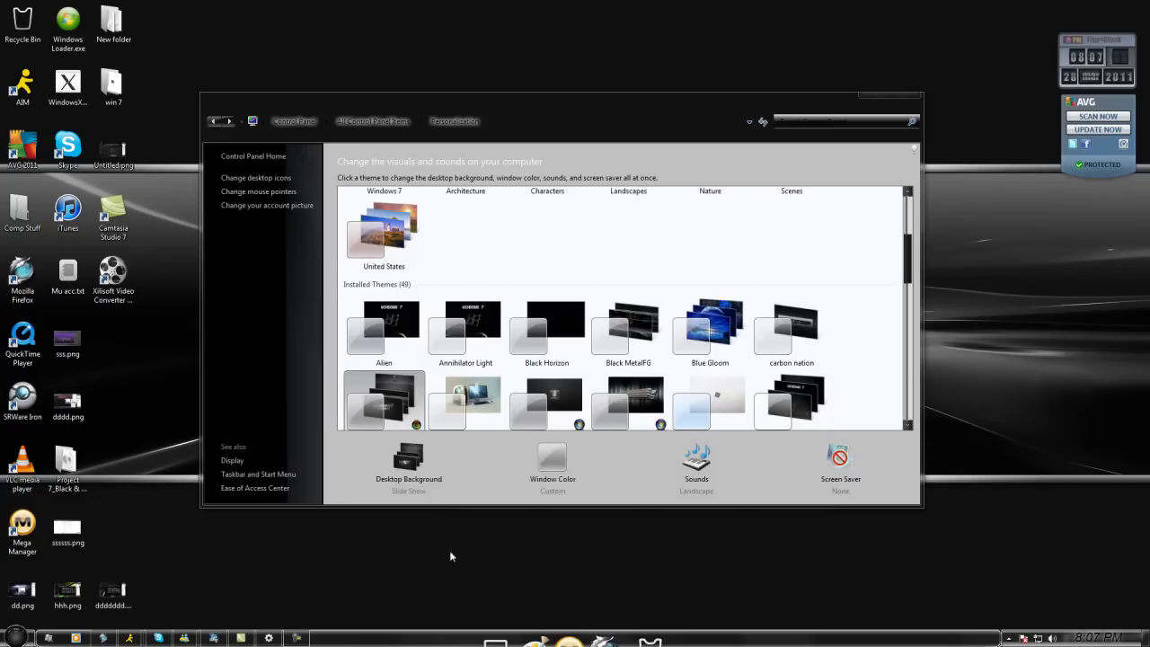
{"action": "mouse_move", "coordinate": [582, 102]}
{"action": "left_mouse_down"}
{"action": "mouse_move", "coordinate": [581, 326]}
{"action": "mouse_move", "coordinate": [575, 95]}
{"action": "left_mouse_up"}
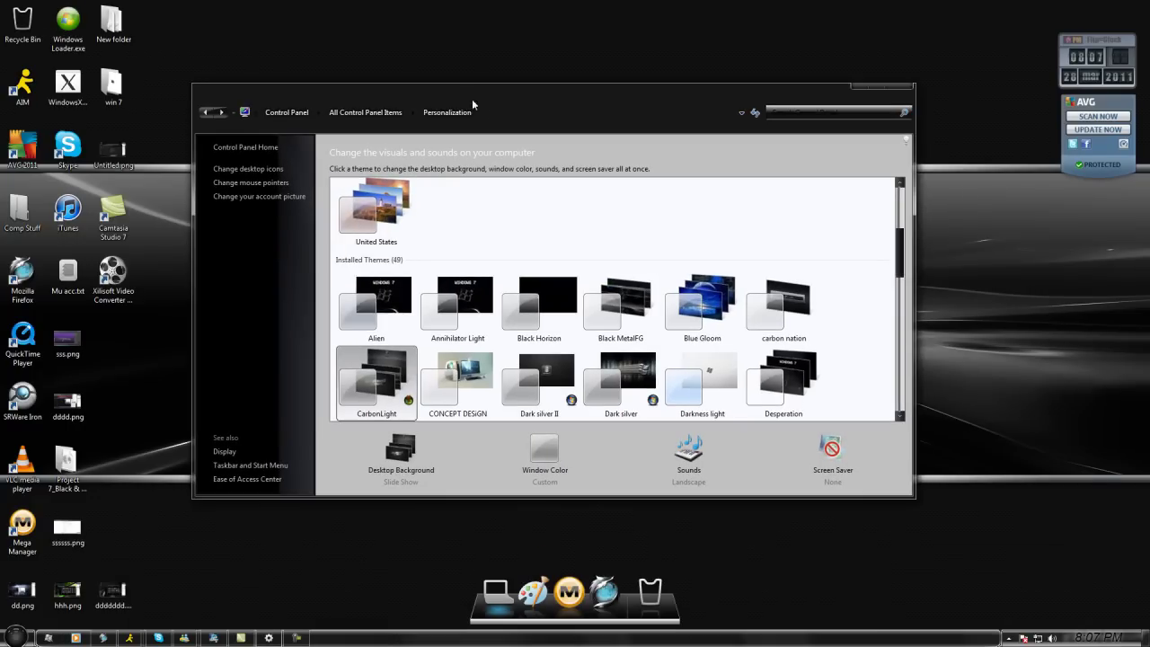
{"action": "right_click", "coordinate": [997, 290]}
{"action": "left_click", "coordinate": [960, 198]}
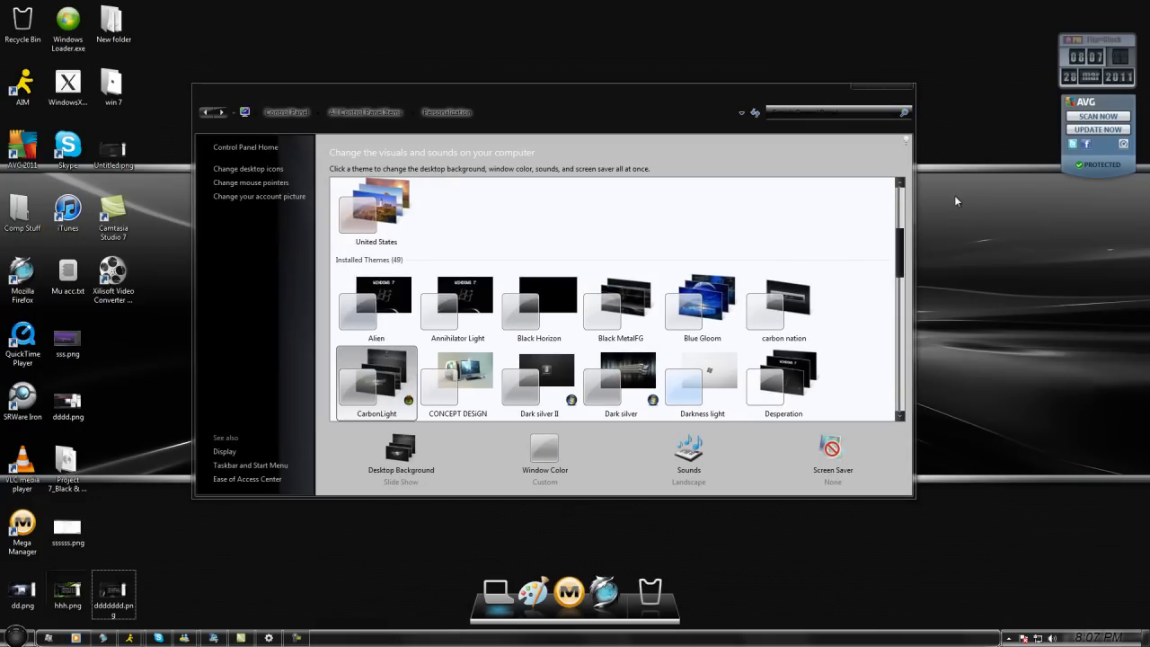
{"action": "key", "text": "super"}
{"action": "left_click", "coordinate": [49, 587]}
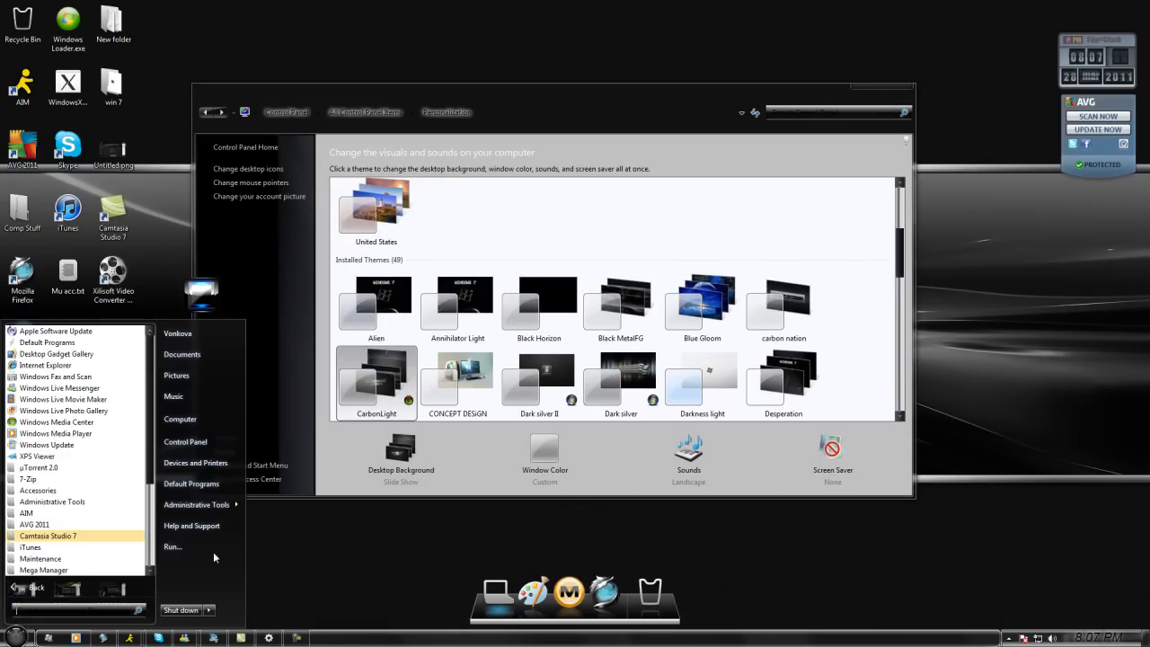
{"action": "scroll", "coordinate": [3, 641], "scroll_direction": "down", "scroll_amount": 4}
{"action": "key", "text": "Escape"}
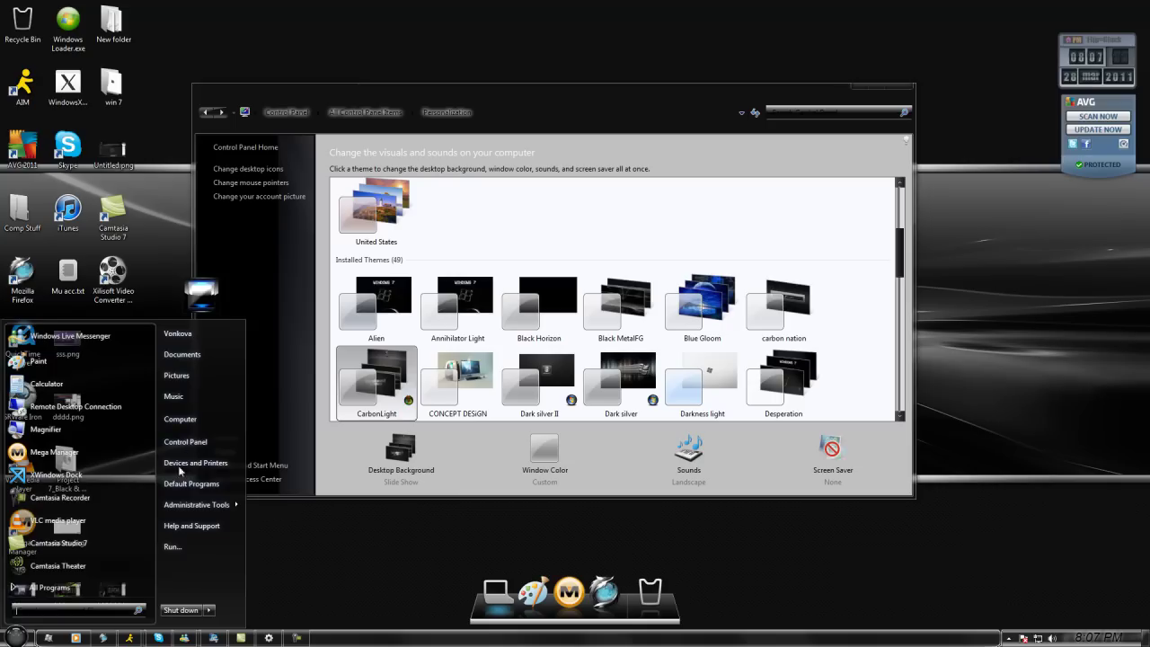
{"action": "key", "text": "Escape"}
Preview the CarbonLight theme in a file explorer window showing Local Disk (C:) and Computer, and close the window
{"action": "key", "text": "super+e"}
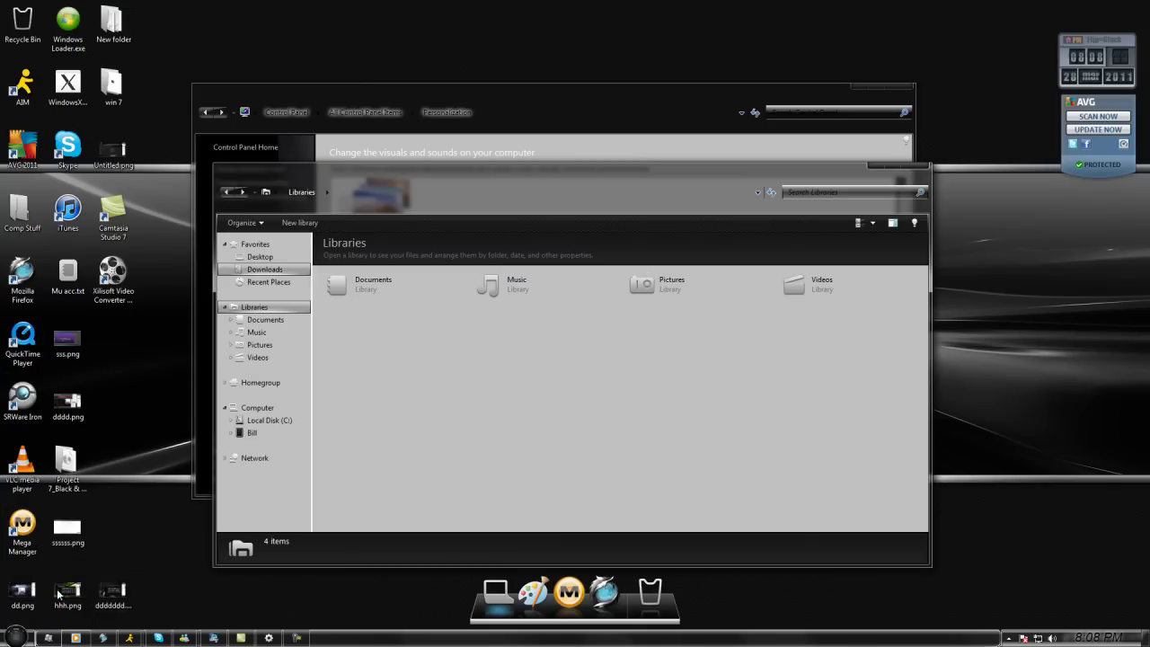
{"action": "left_click", "coordinate": [268, 421]}
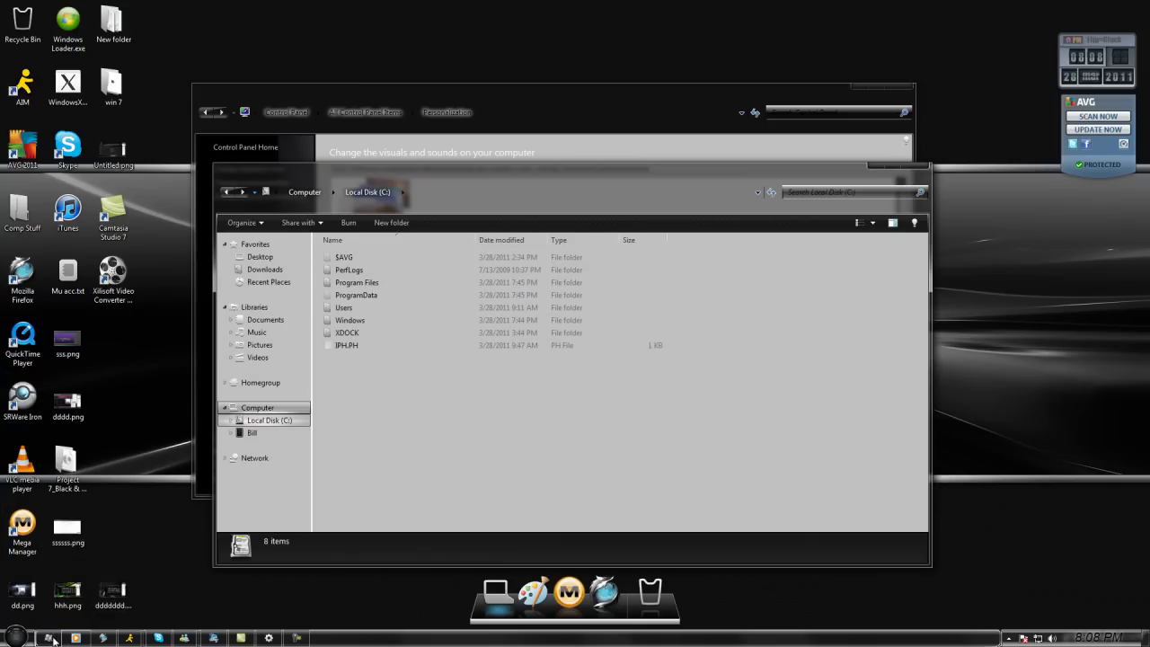
{"action": "left_click", "coordinate": [257, 408]}
{"action": "left_click", "coordinate": [916, 166]}
Apply the CONCEPT DESIGN theme and preview it on the desktop context menu, Start menu and Computer window
{"action": "left_click", "coordinate": [458, 385]}
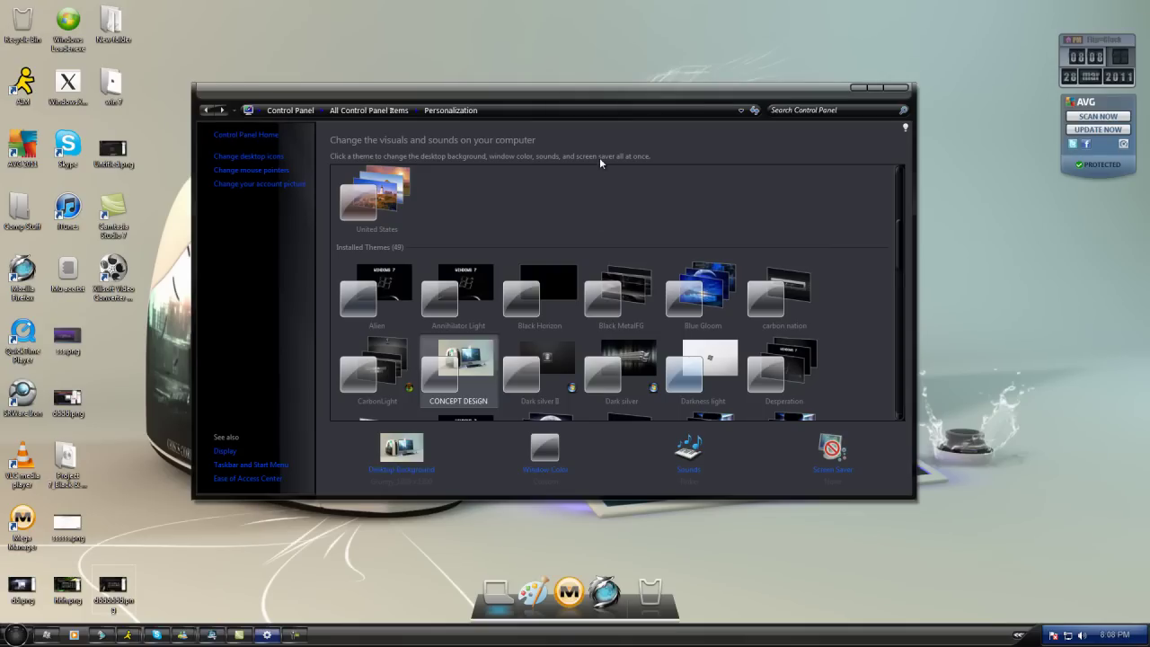
{"action": "right_click", "coordinate": [958, 299]}
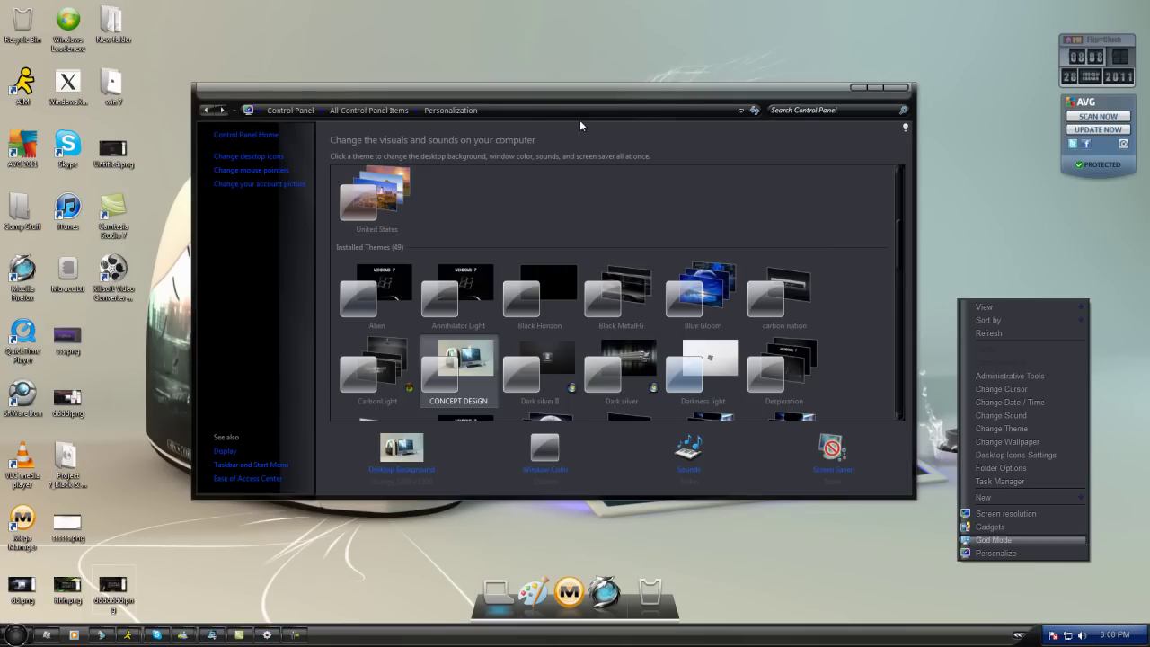
{"action": "left_click", "coordinate": [1017, 271]}
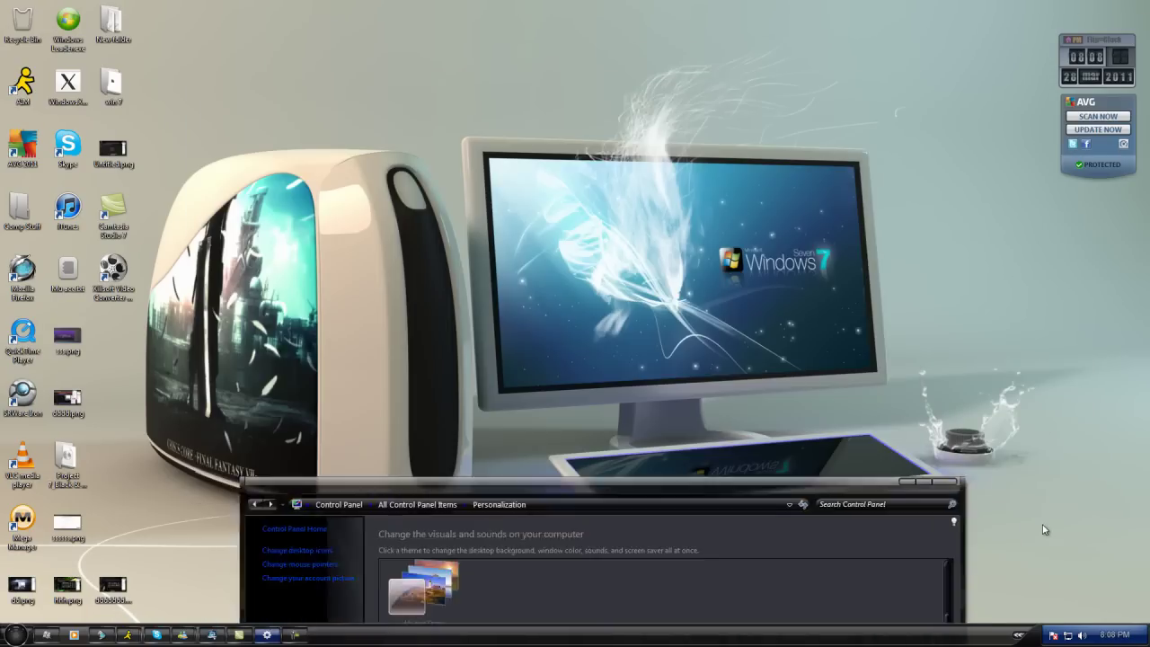
{"action": "key", "text": "super"}
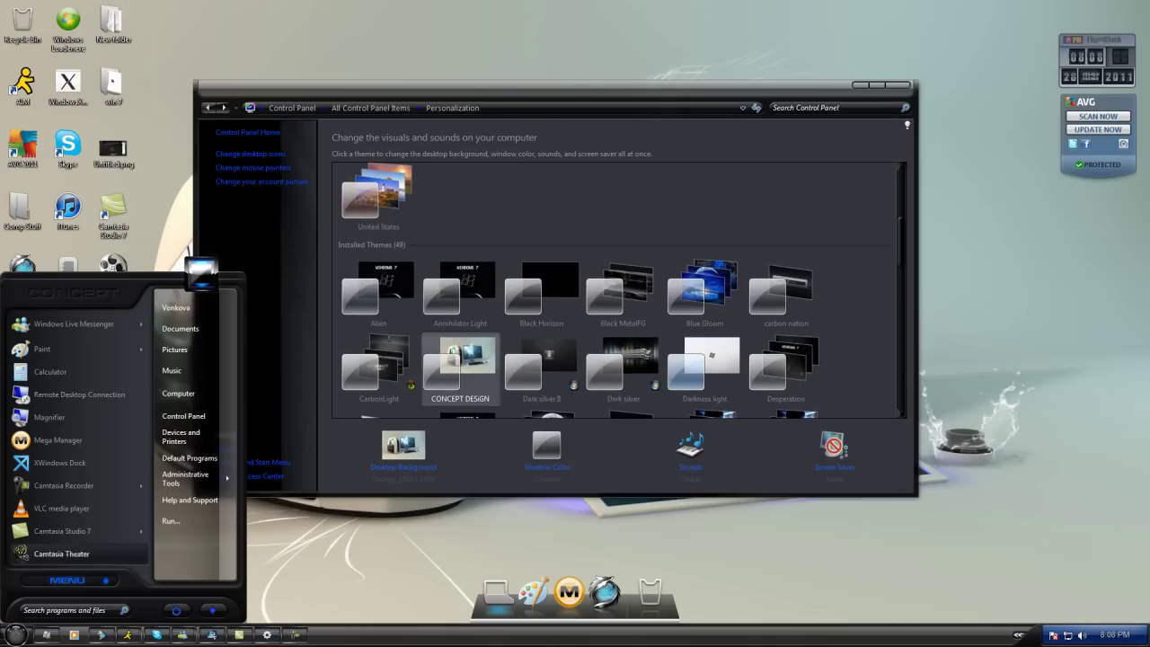
{"action": "left_click", "coordinate": [67, 580]}
{"action": "left_click", "coordinate": [57, 584]}
{"action": "key", "text": "super+e"}
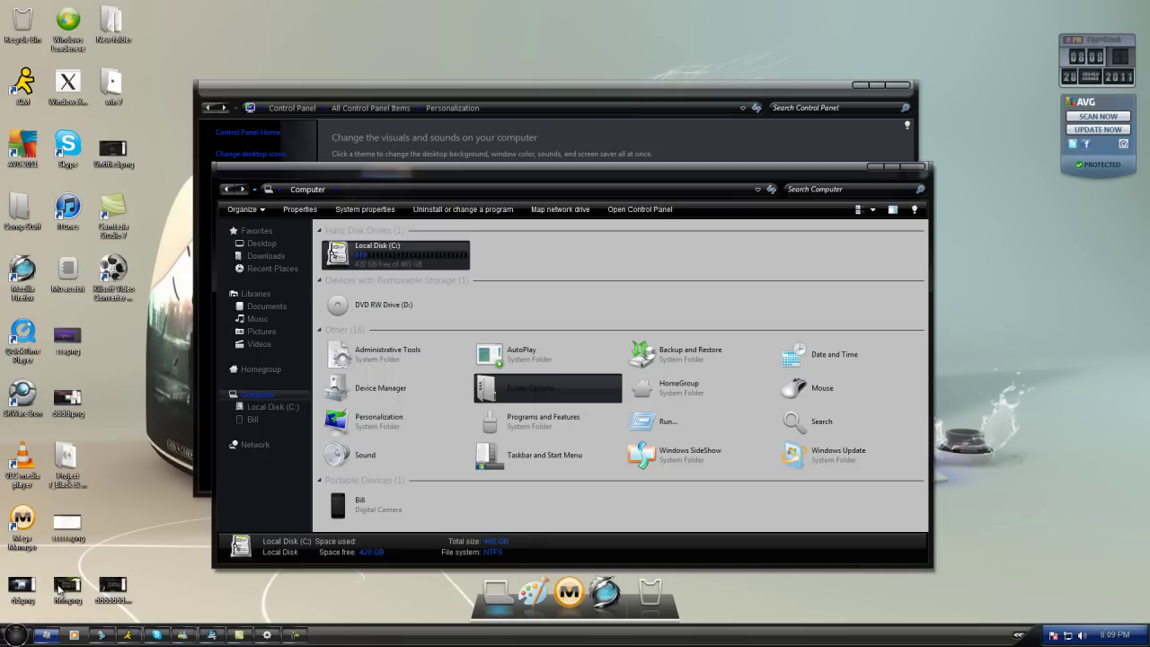
{"action": "left_click", "coordinate": [914, 166]}
Apply the Dark silver II theme and preview it on the desktop context menu, Start menu and Computer window
{"action": "left_click", "coordinate": [543, 369]}
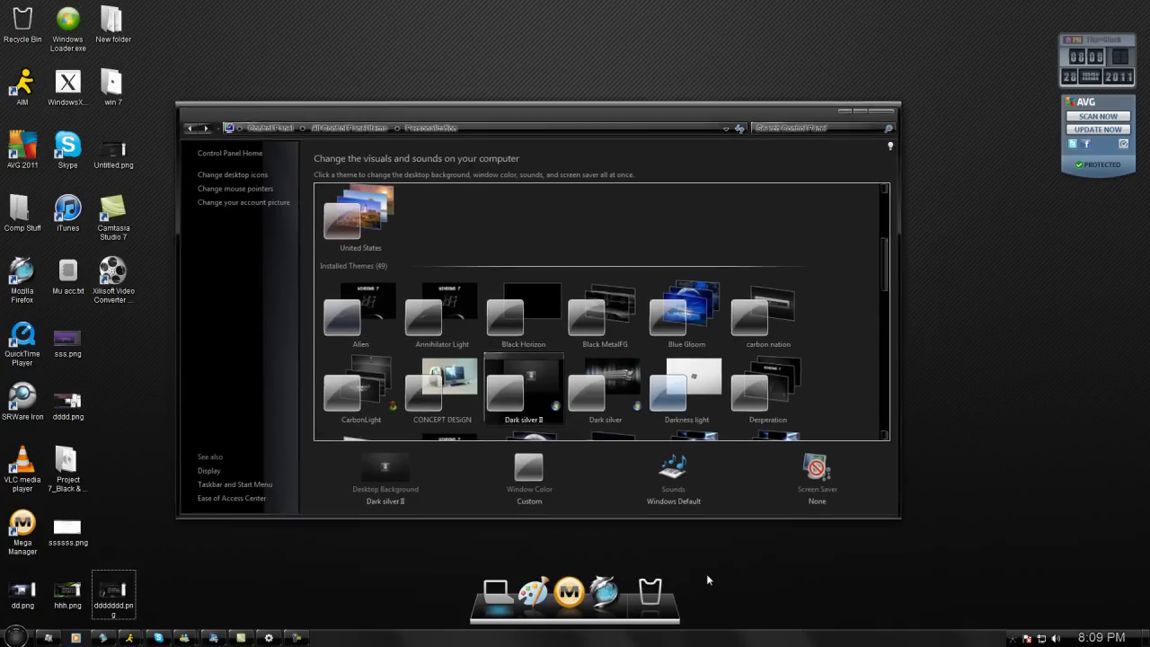
{"action": "right_click", "coordinate": [1003, 309]}
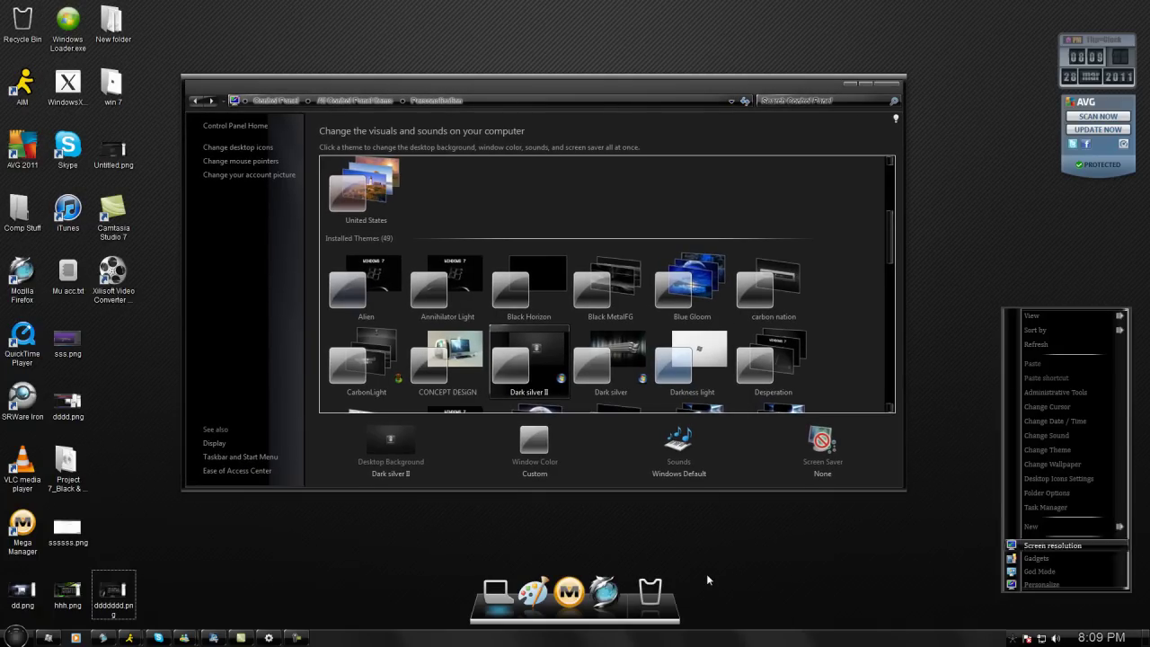
{"action": "key", "text": "Escape"}
{"action": "key", "text": "super"}
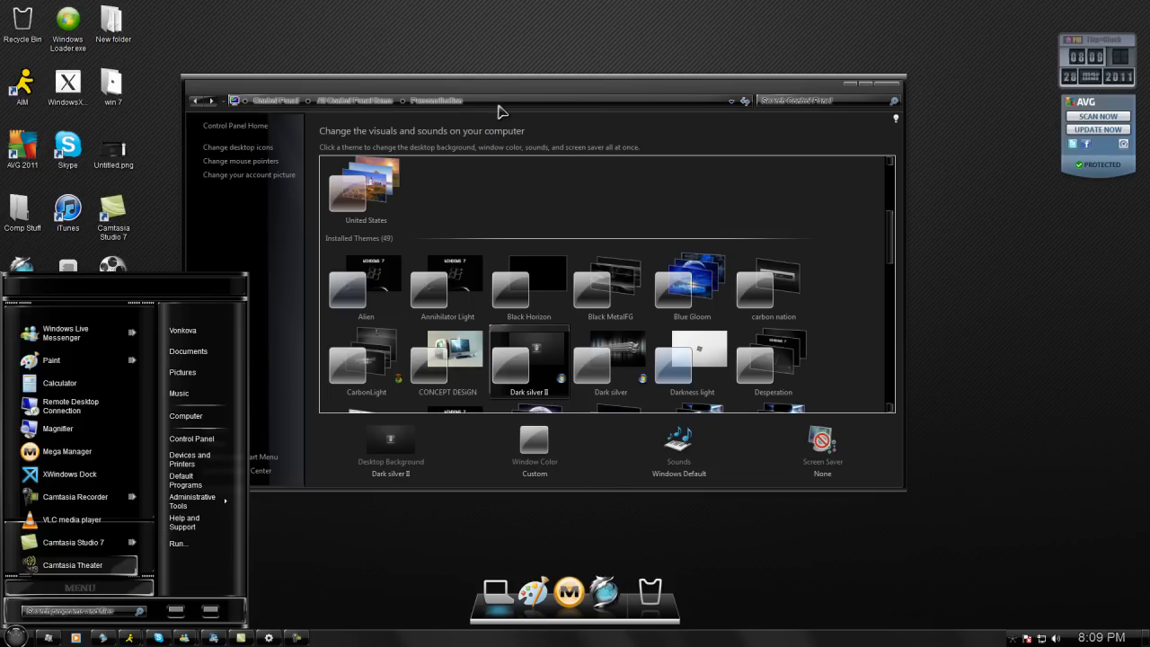
{"action": "left_click", "coordinate": [80, 587]}
{"action": "left_click", "coordinate": [80, 587]}
{"action": "left_click", "coordinate": [186, 416]}
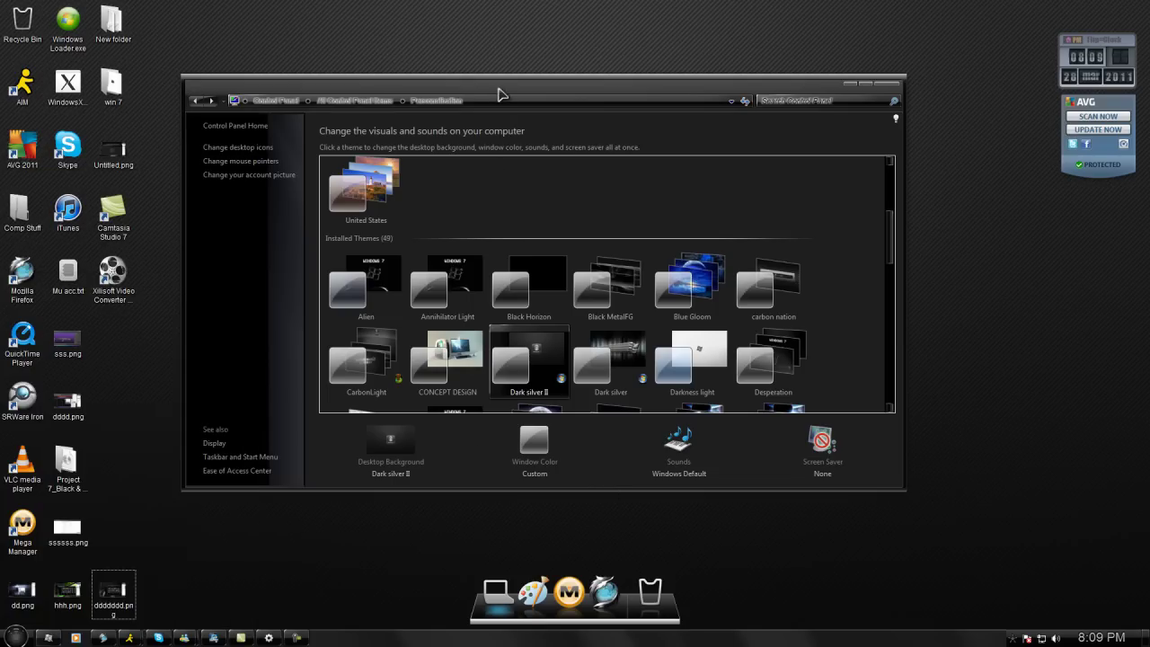
{"action": "left_click", "coordinate": [913, 171]}
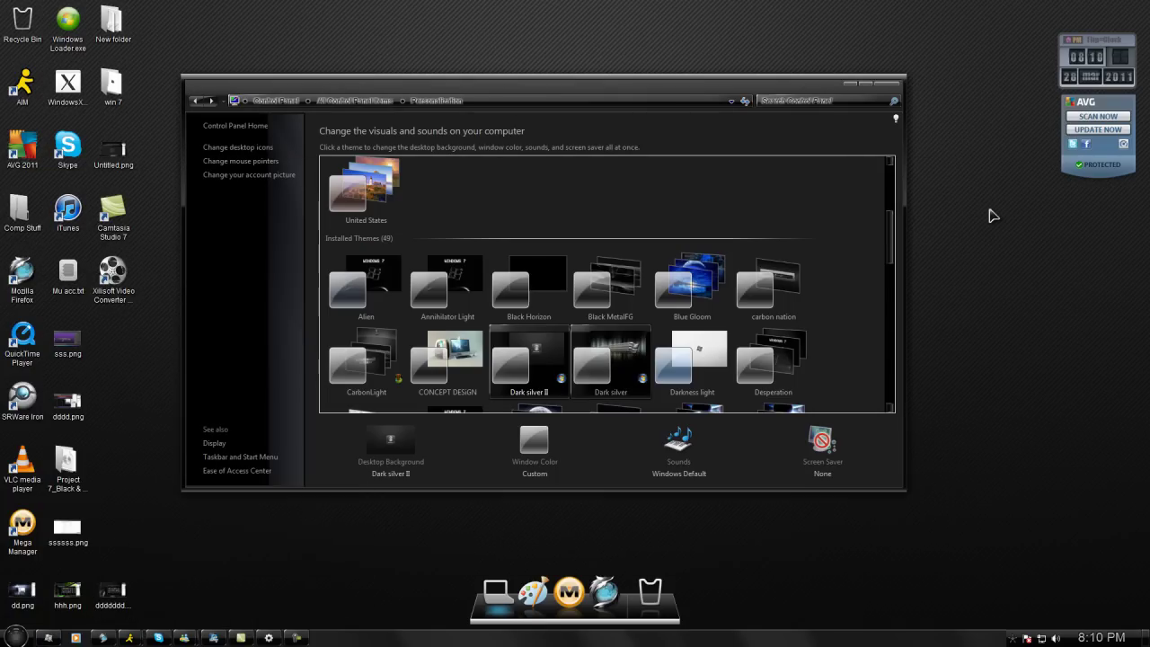
Apply the Dark silver theme and preview it on the desktop context menu, Start menu program list and Computer window
{"action": "left_click", "coordinate": [610, 363]}
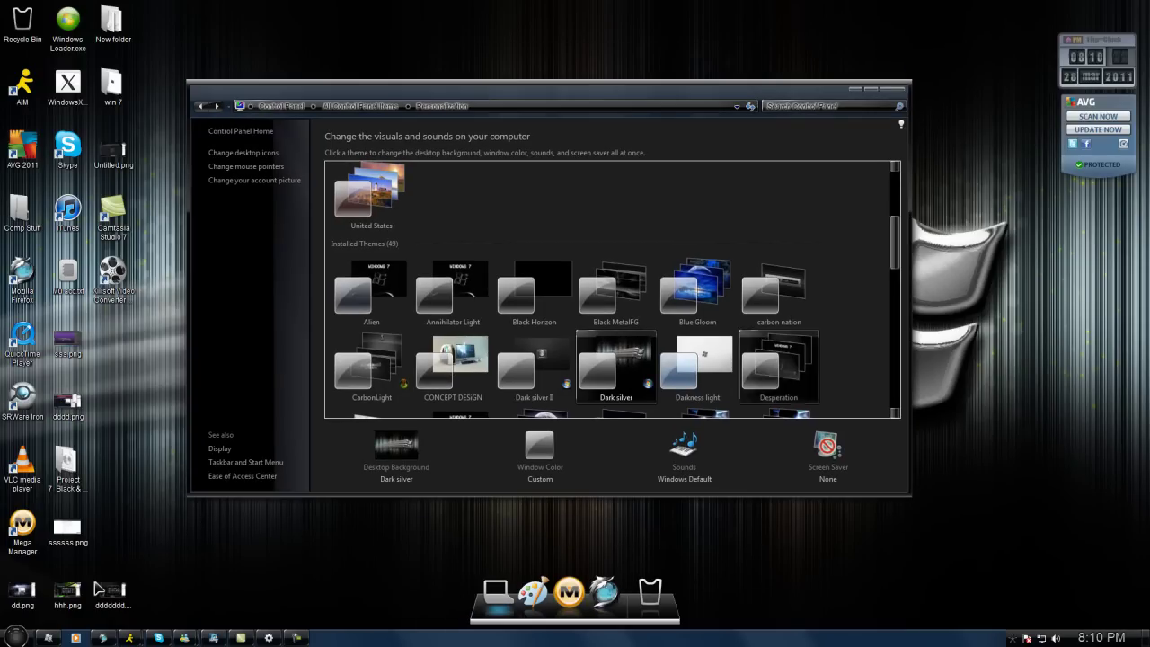
{"action": "right_click", "coordinate": [927, 518]}
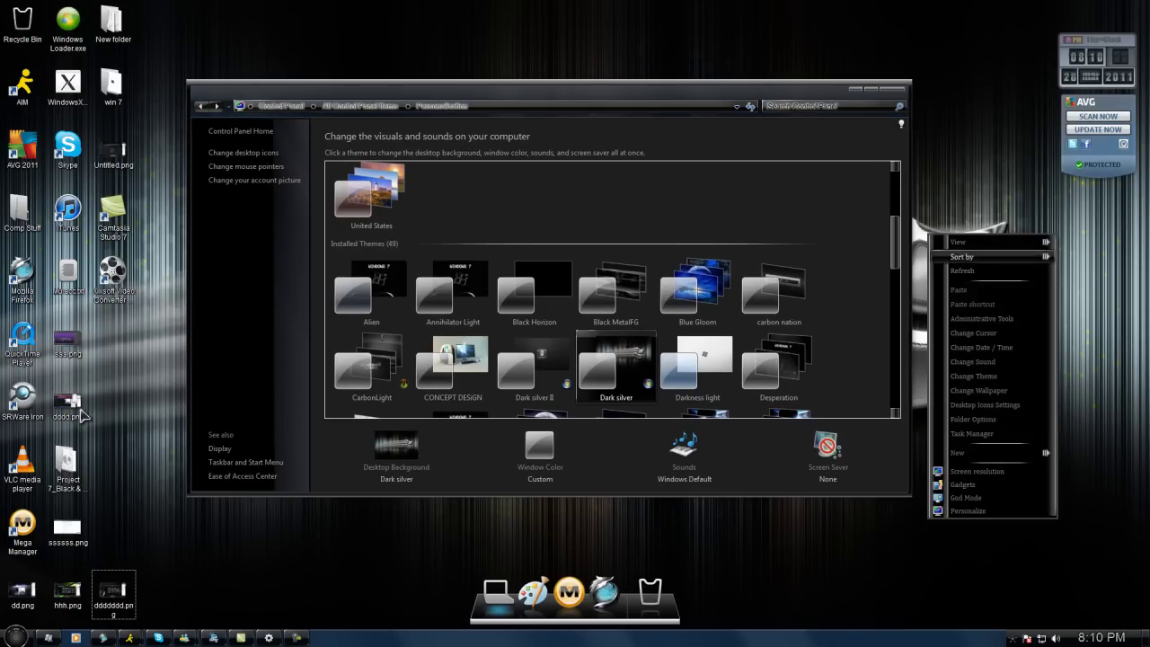
{"action": "left_click", "coordinate": [923, 587]}
{"action": "left_click", "coordinate": [16, 636]}
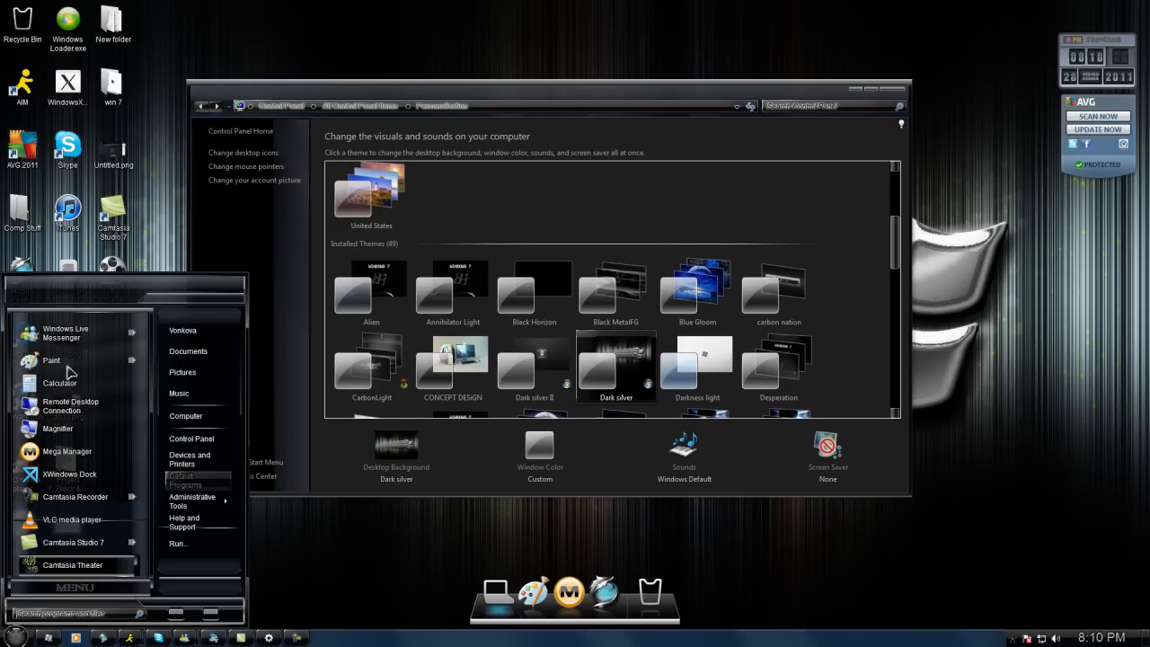
{"action": "left_click", "coordinate": [57, 587]}
{"action": "scroll", "coordinate": [43, 575], "scroll_direction": "down", "scroll_amount": 3}
{"action": "scroll", "coordinate": [42, 594], "scroll_direction": "up", "scroll_amount": 3}
{"action": "left_click", "coordinate": [48, 639]}
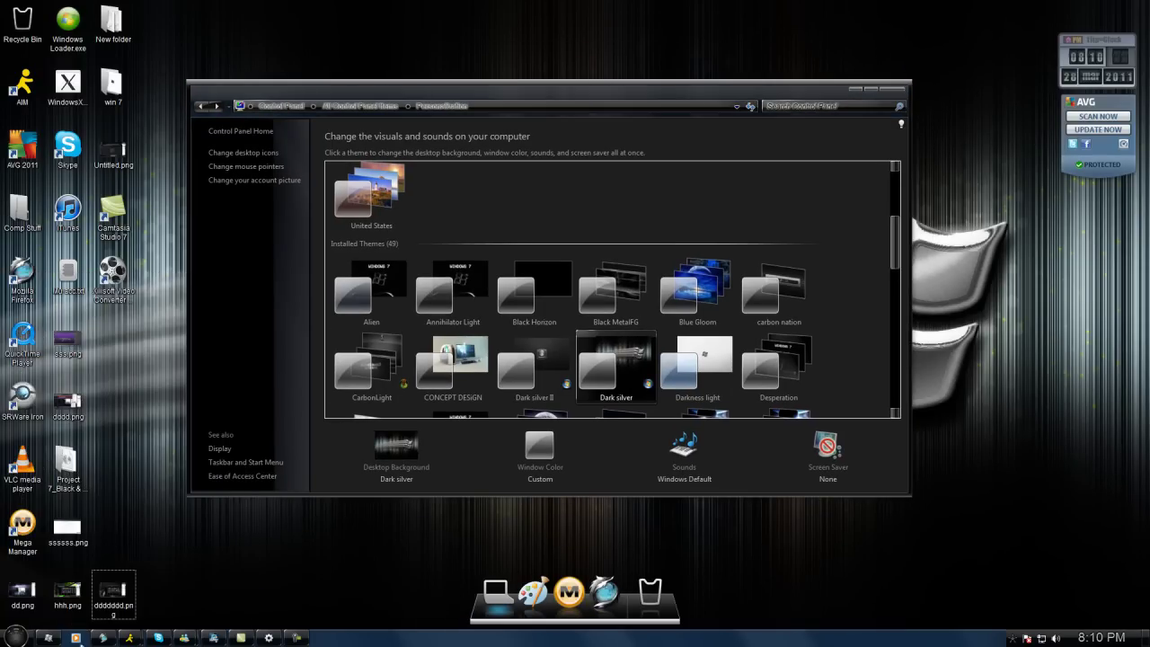
{"action": "left_click", "coordinate": [52, 640]}
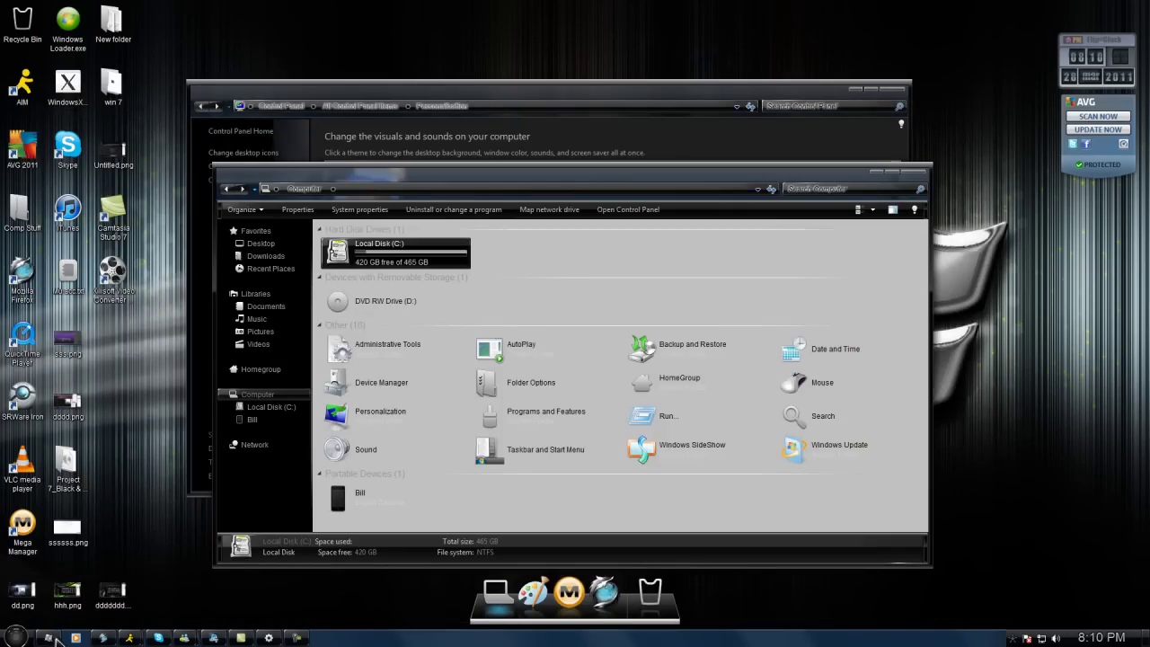
Apply the Darkness light theme and preview it on the desktop context menu, Start menu and Computer window
{"action": "key", "text": "Right"}
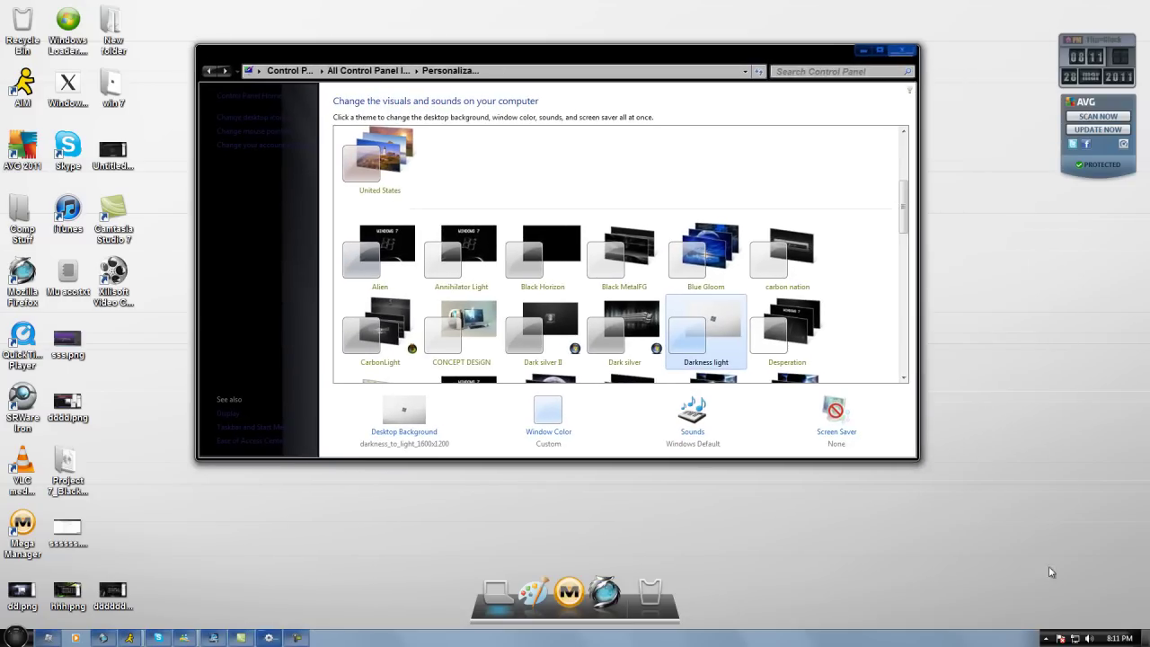
{"action": "right_click", "coordinate": [983, 545]}
{"action": "left_click", "coordinate": [274, 549]}
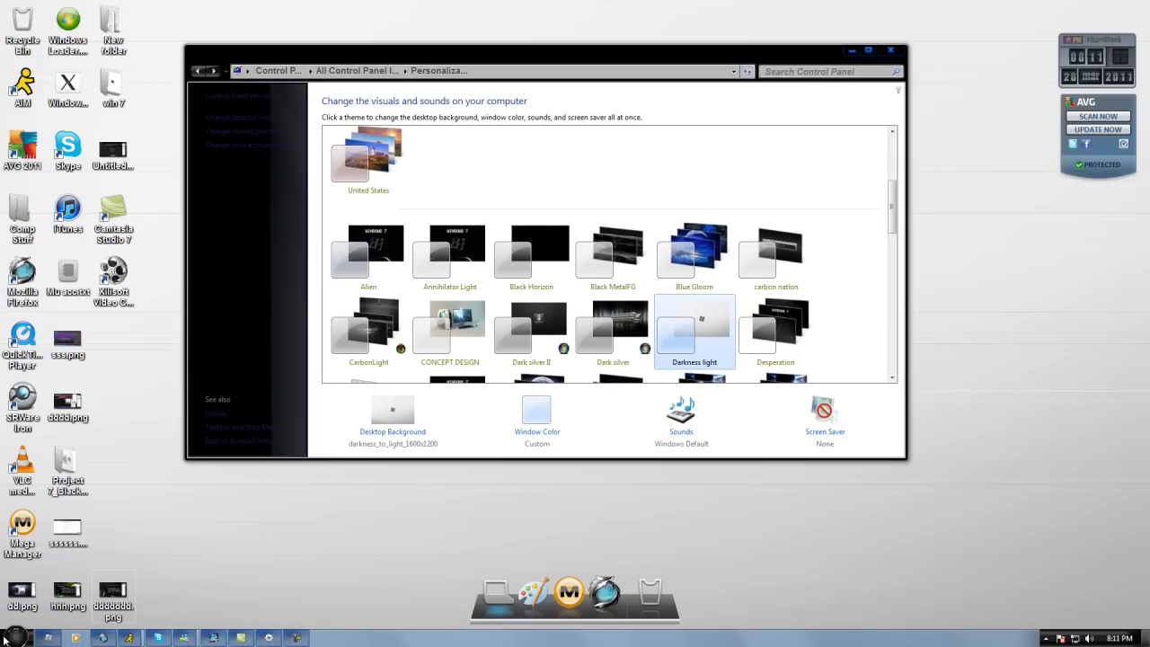
{"action": "left_click", "coordinate": [8, 641]}
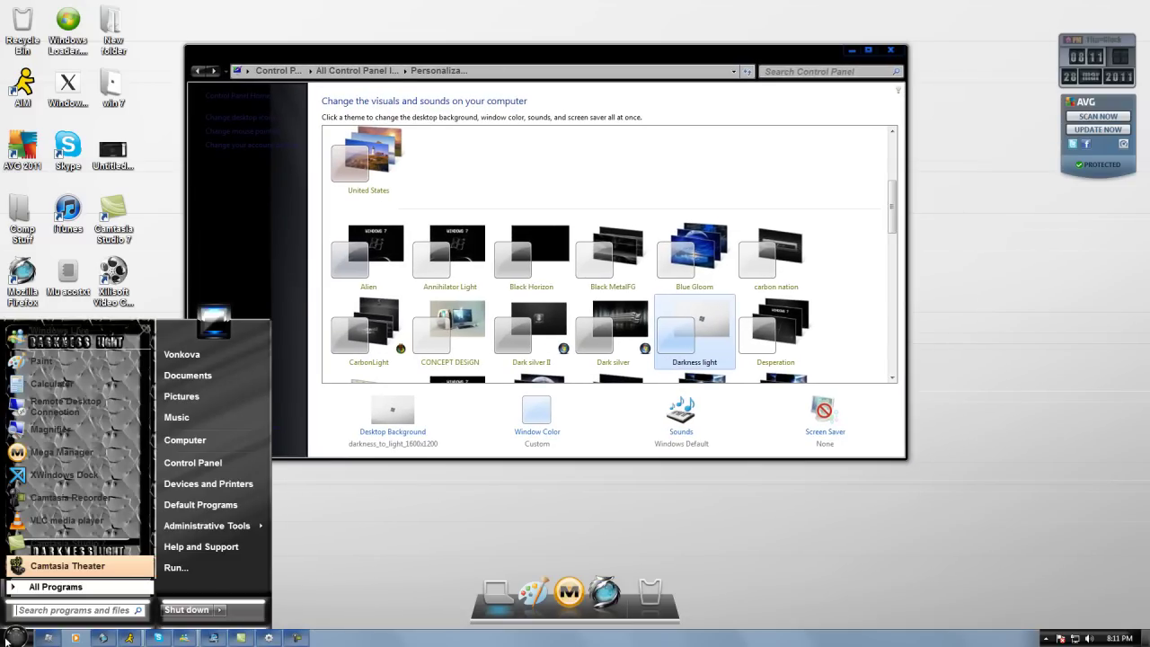
{"action": "left_click", "coordinate": [36, 587]}
{"action": "left_click", "coordinate": [36, 586]}
{"action": "left_click", "coordinate": [185, 439]}
{"action": "key", "text": "alt+F4"}
Apply the Desperation theme and preview it on the Personalization window, desktop context menu, Start menu program list and Computer window
{"action": "key", "text": "Right"}
{"action": "key", "text": "Return"}
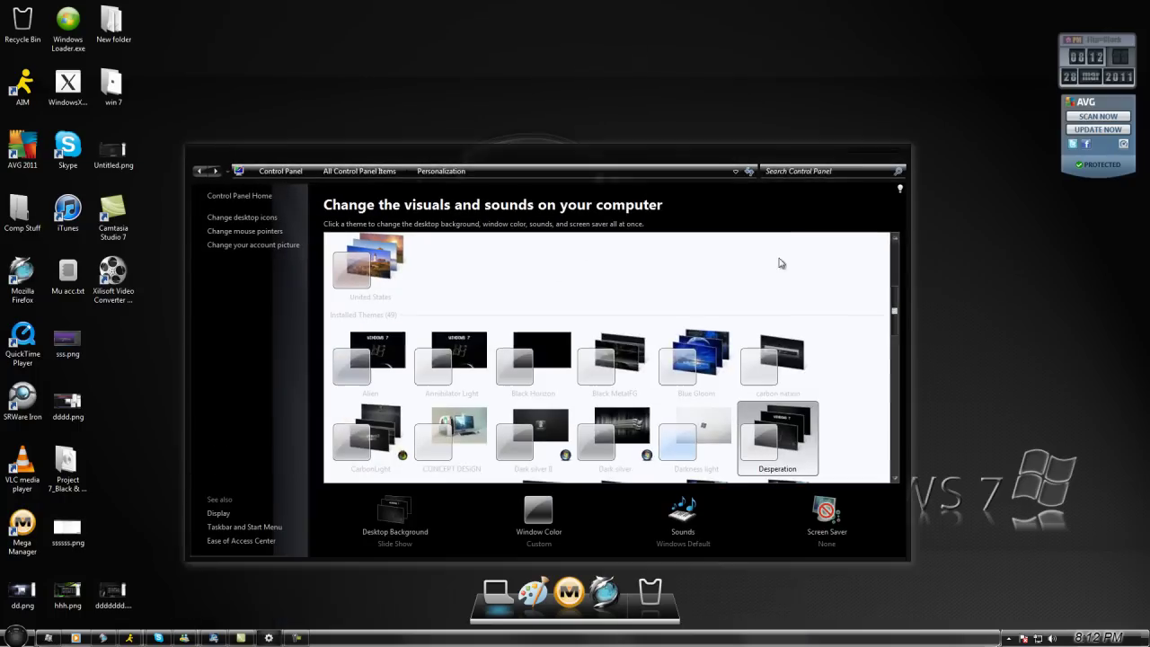
{"action": "left_click_drag", "start_coordinate": [782, 154], "coordinate": [779, 97]}
{"action": "right_click", "coordinate": [929, 267]}
{"action": "left_click", "coordinate": [918, 151]}
{"action": "key", "text": "super"}
{"action": "left_click", "coordinate": [50, 588]}
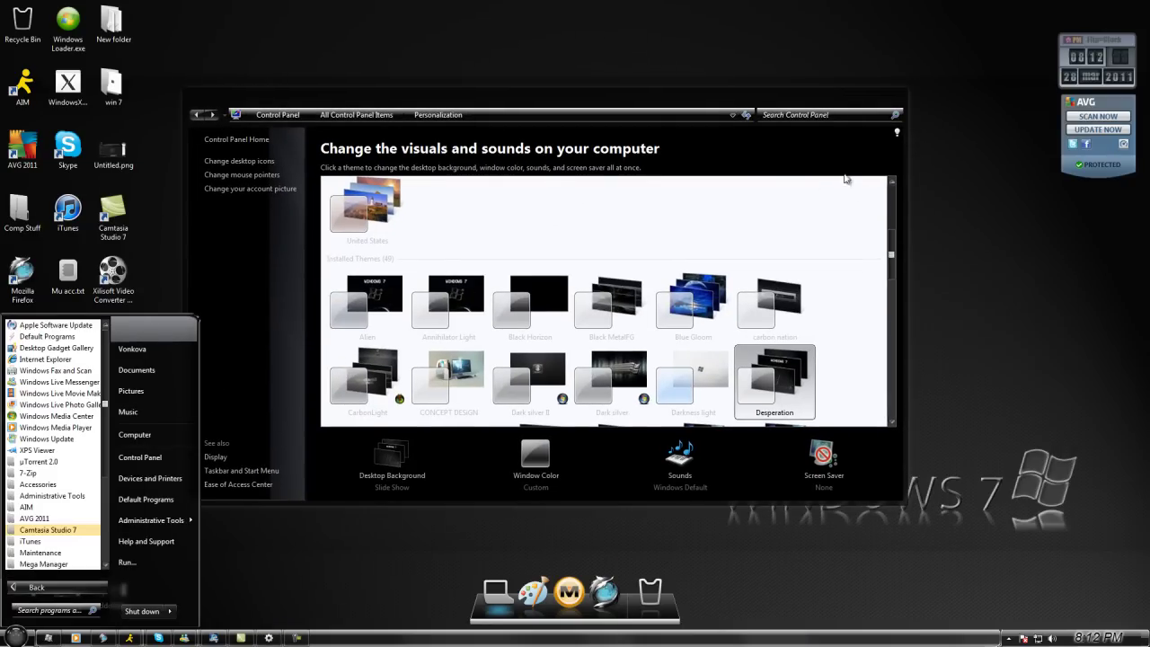
{"action": "left_click", "coordinate": [906, 170]}
{"action": "key", "text": "super+e"}
{"action": "key", "text": "alt+F4"}
Apply the ebony theme and preview it on the Personalization window, desktop context menu, Start menu and Computer window
{"action": "scroll", "coordinate": [406, 395], "scroll_direction": "down", "scroll_amount": 1}
{"action": "left_click", "coordinate": [406, 395]}
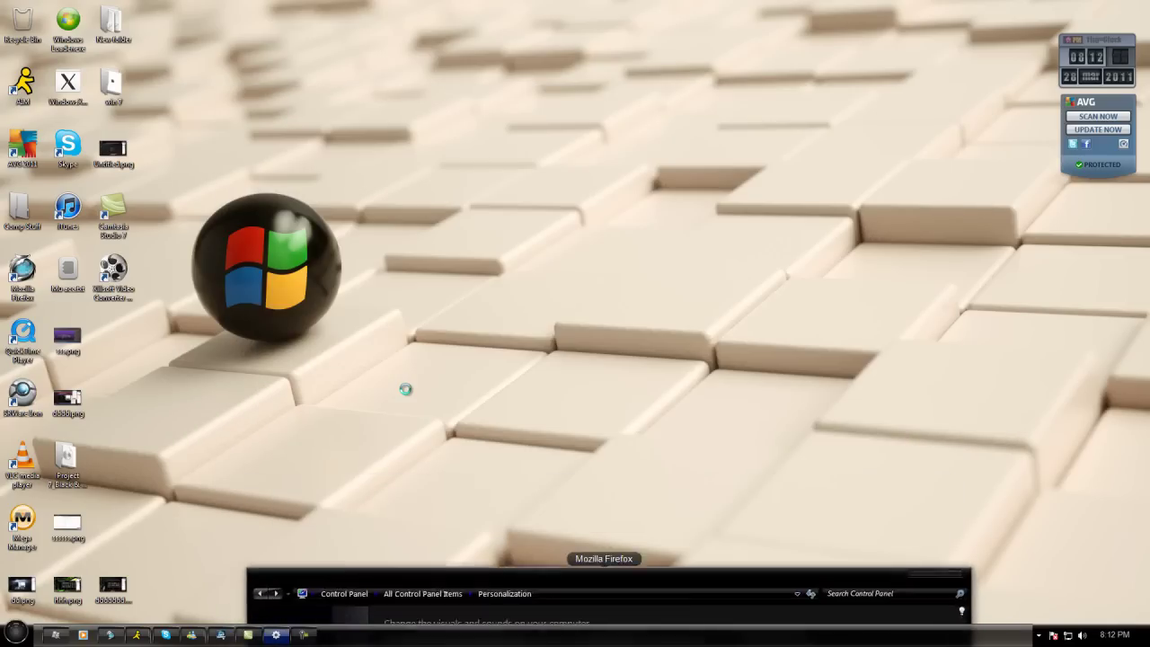
{"action": "left_click_drag", "start_coordinate": [603, 576], "coordinate": [529, 96]}
{"action": "right_click", "coordinate": [917, 251]}
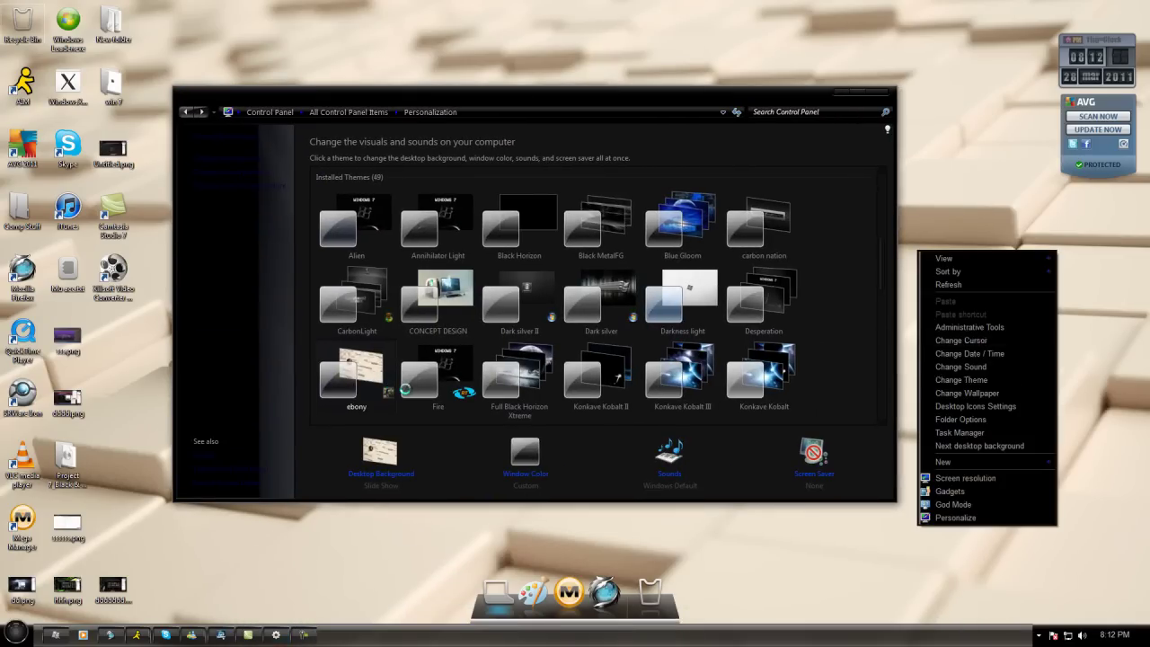
{"action": "key", "text": "super"}
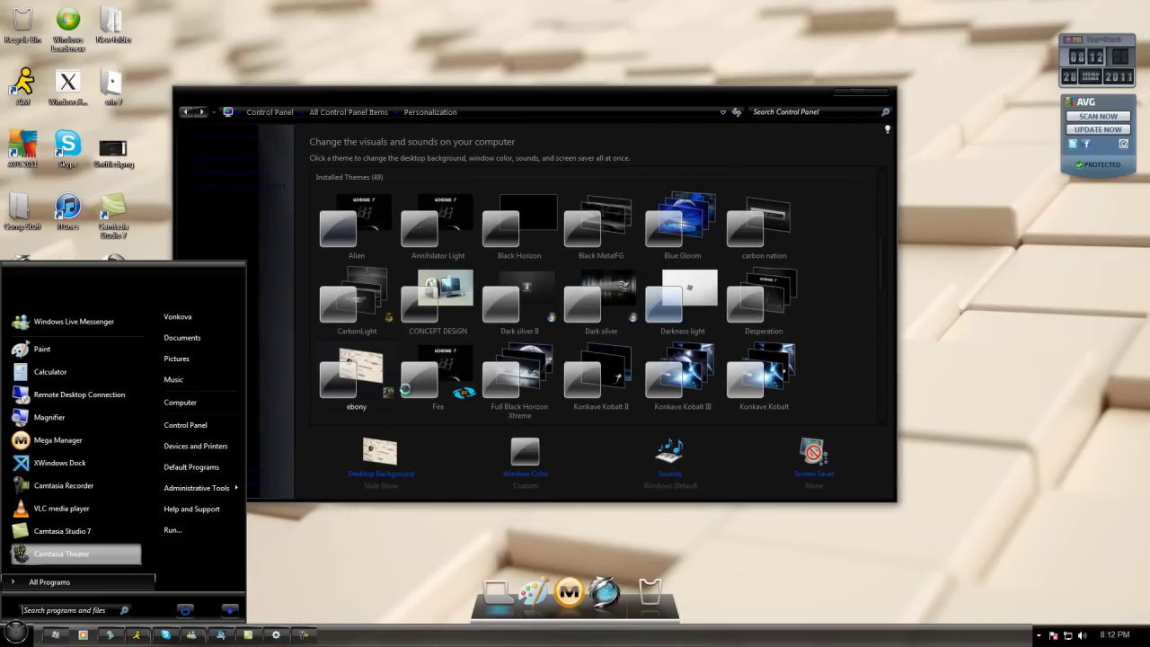
{"action": "key", "text": "Down"}
{"action": "key", "text": "Return"}
{"action": "key", "text": "Escape"}
{"action": "key", "text": "super"}
{"action": "key", "text": "super+e"}
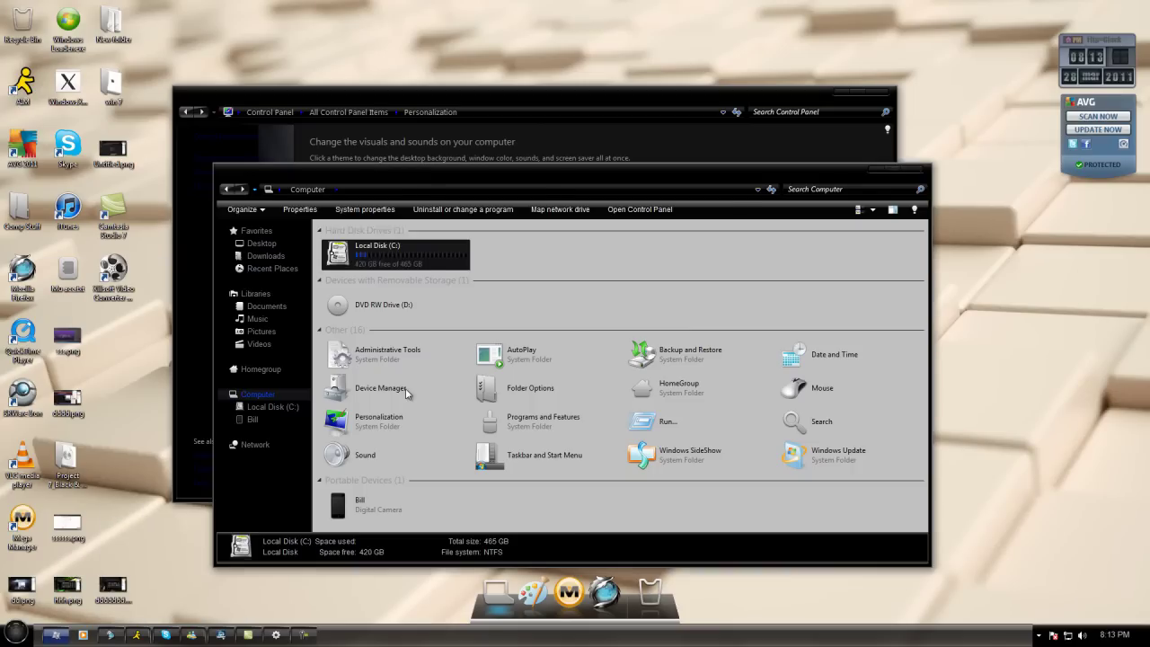
{"action": "key", "text": "alt+F4"}
Apply the Fire theme and preview it on the desktop context menu, Start menu program list and Computer window
{"action": "left_click", "coordinate": [405, 388]}
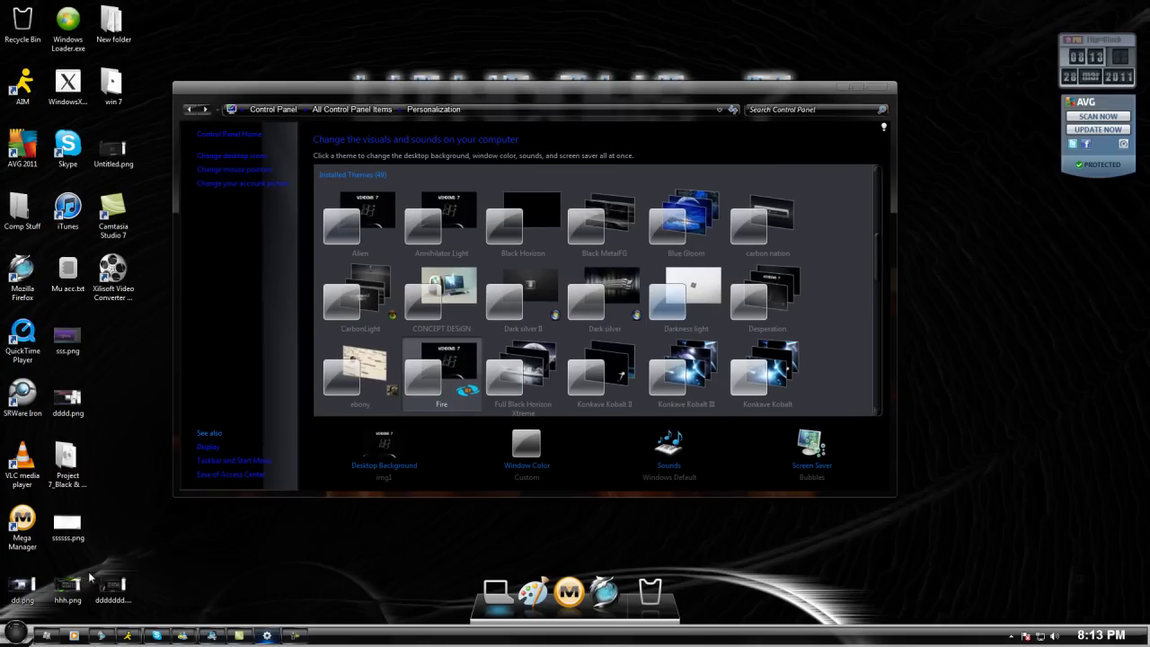
{"action": "right_click", "coordinate": [945, 240]}
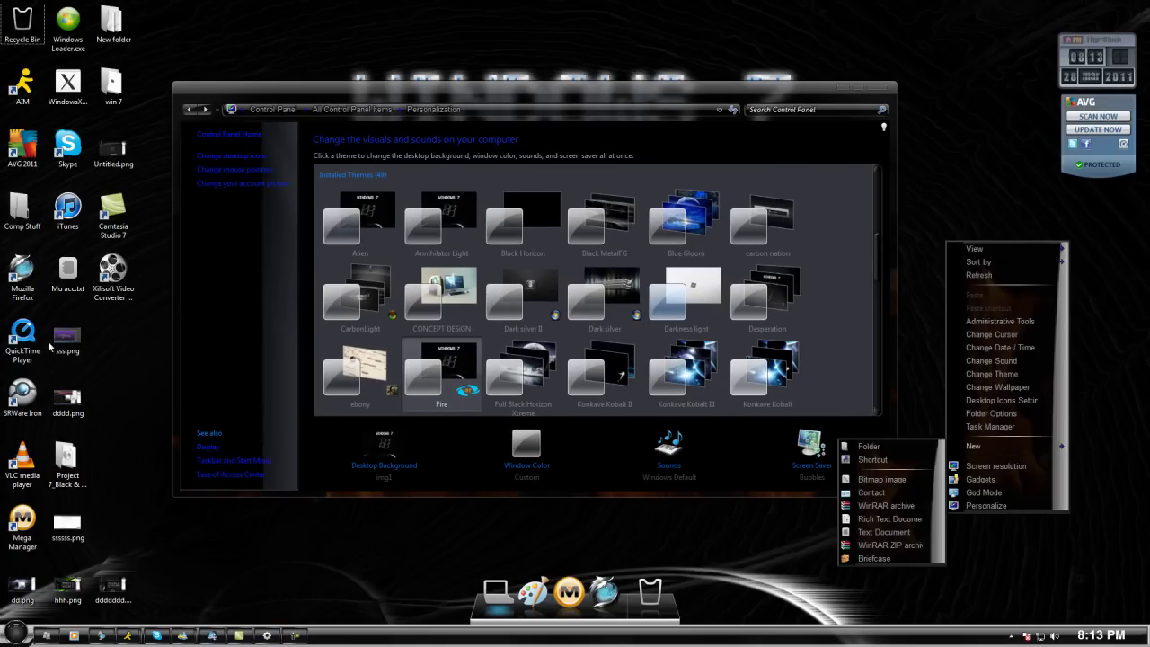
{"action": "left_click", "coordinate": [45, 582]}
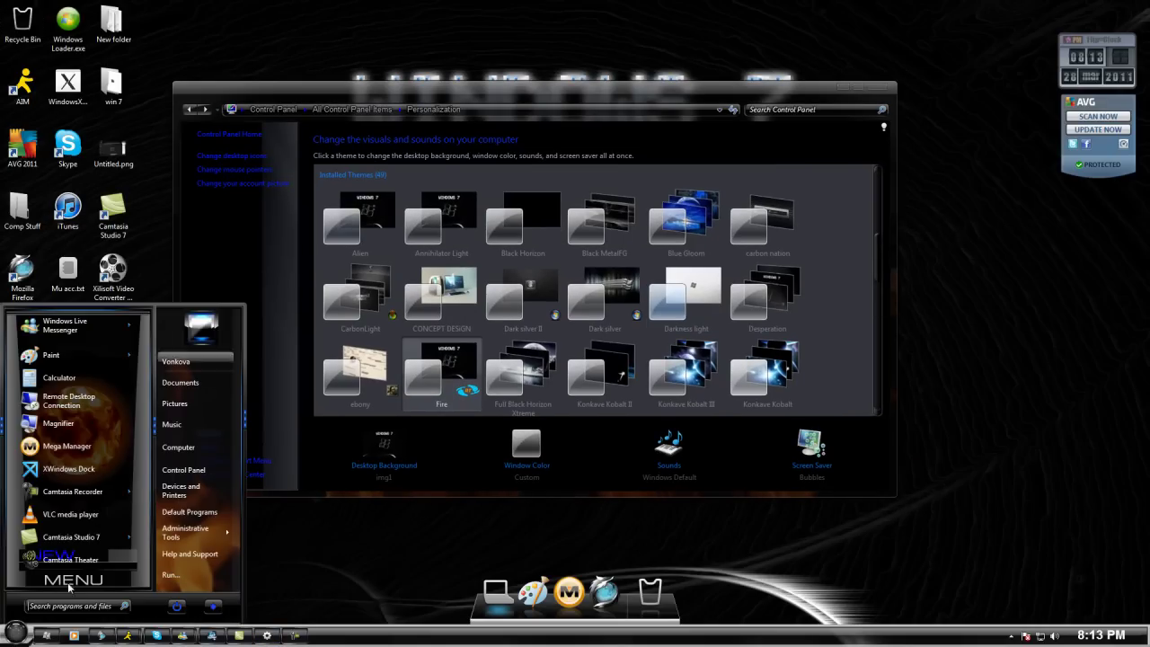
{"action": "left_click", "coordinate": [55, 584]}
{"action": "left_click", "coordinate": [55, 586]}
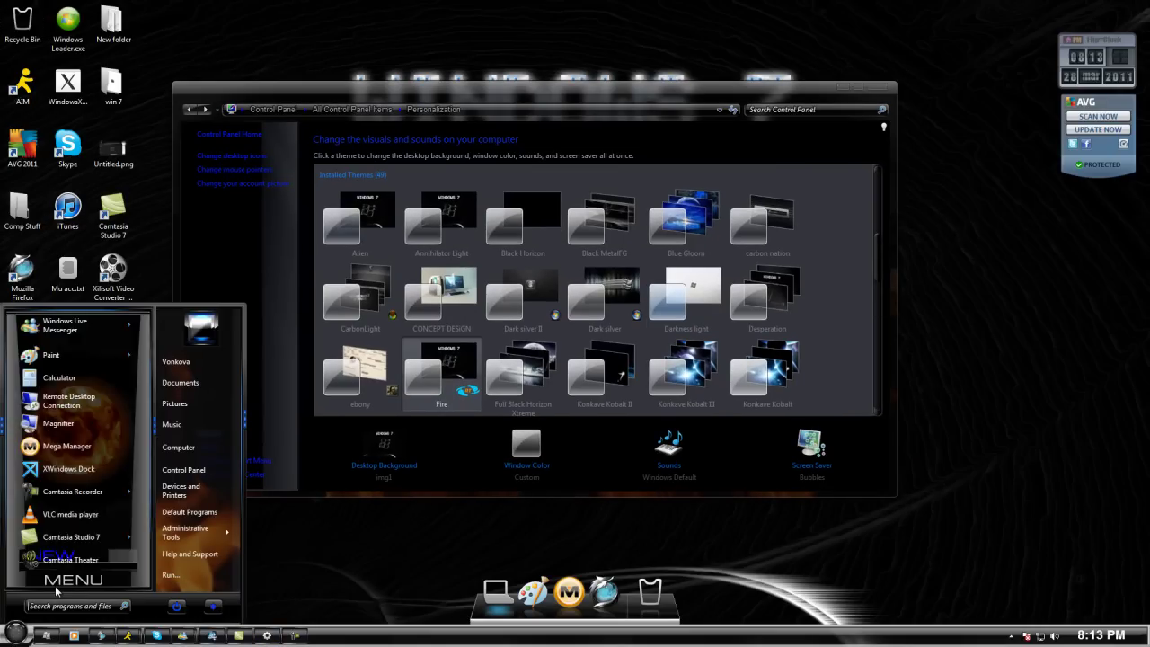
{"action": "left_click", "coordinate": [174, 447]}
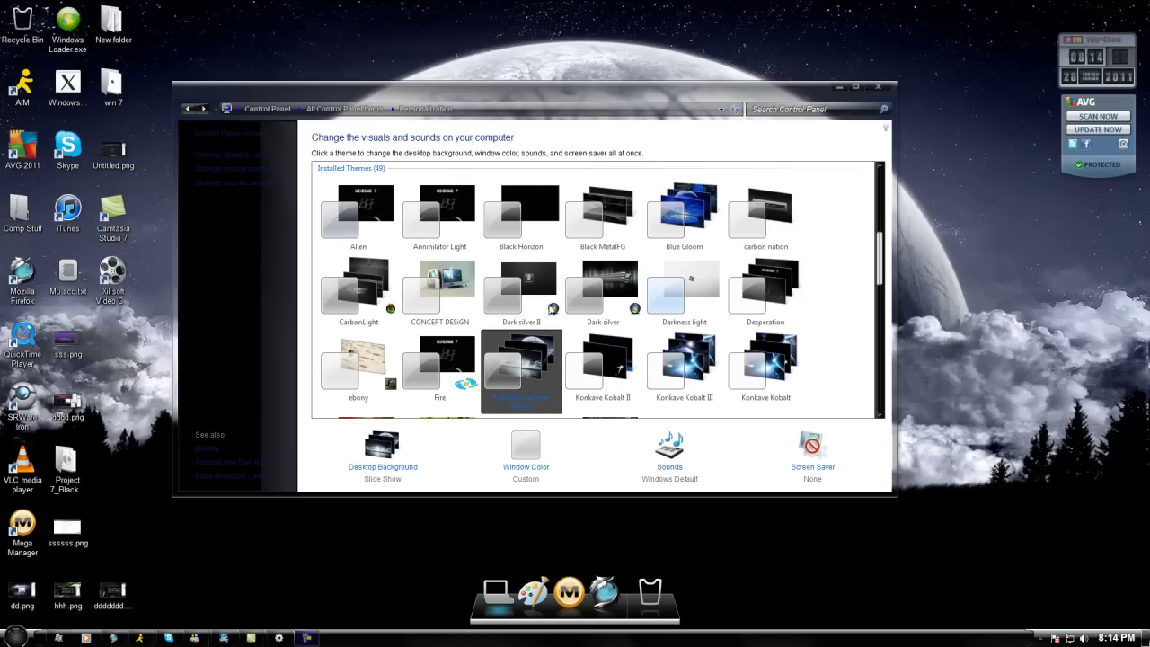
Preview the Full Black Horizon Xtreme theme on the Personalization window, desktop context menu, Start menu and Computer window
{"action": "mouse_move", "coordinate": [448, 87]}
{"action": "left_mouse_down"}
{"action": "mouse_move", "coordinate": [468, 88]}
{"action": "mouse_move", "coordinate": [532, 602]}
{"action": "mouse_move", "coordinate": [468, 69]}
{"action": "mouse_move", "coordinate": [457, 69]}
{"action": "left_mouse_up"}
{"action": "right_click", "coordinate": [932, 177]}
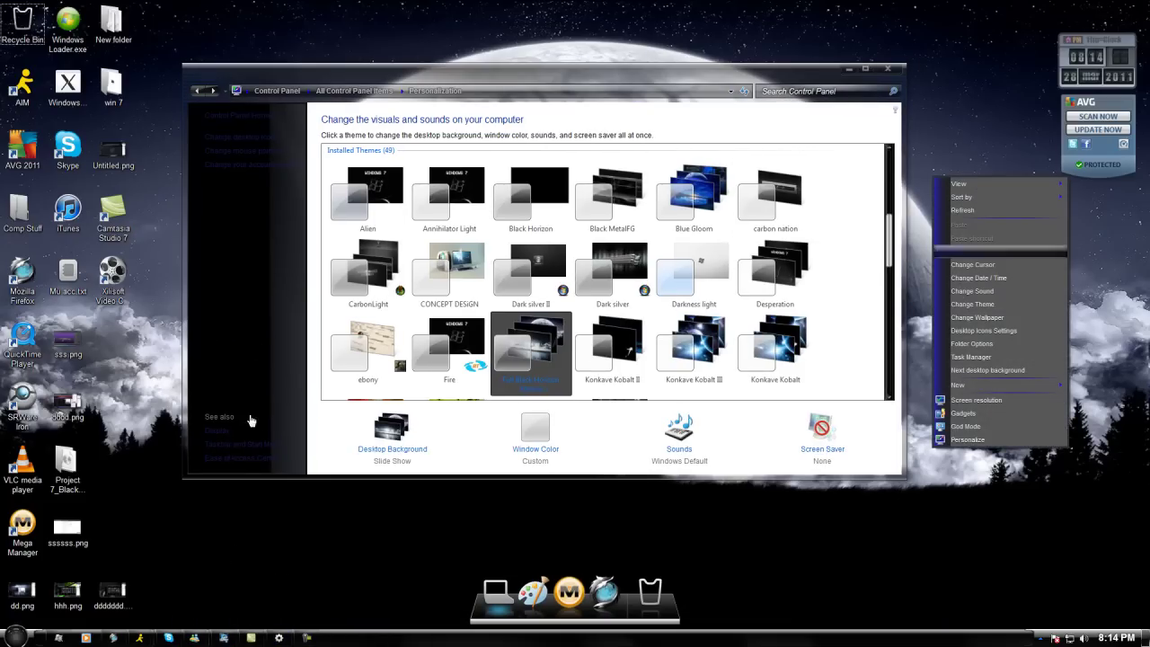
{"action": "key", "text": "super"}
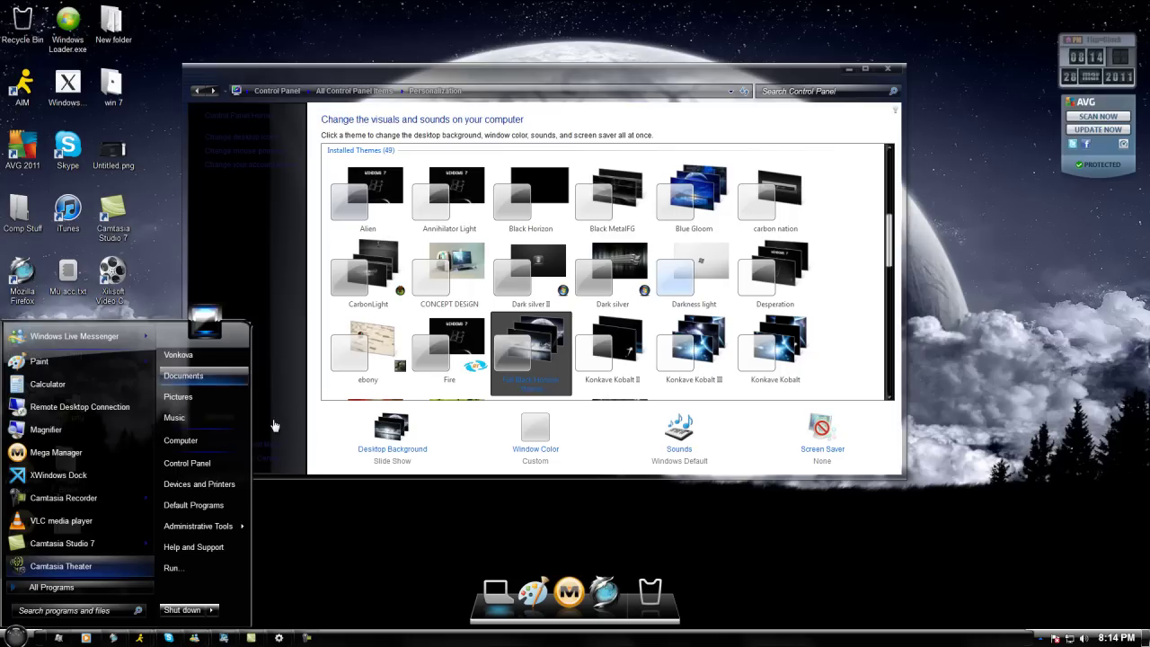
{"action": "left_click", "coordinate": [63, 587]}
{"action": "key", "text": "Escape"}
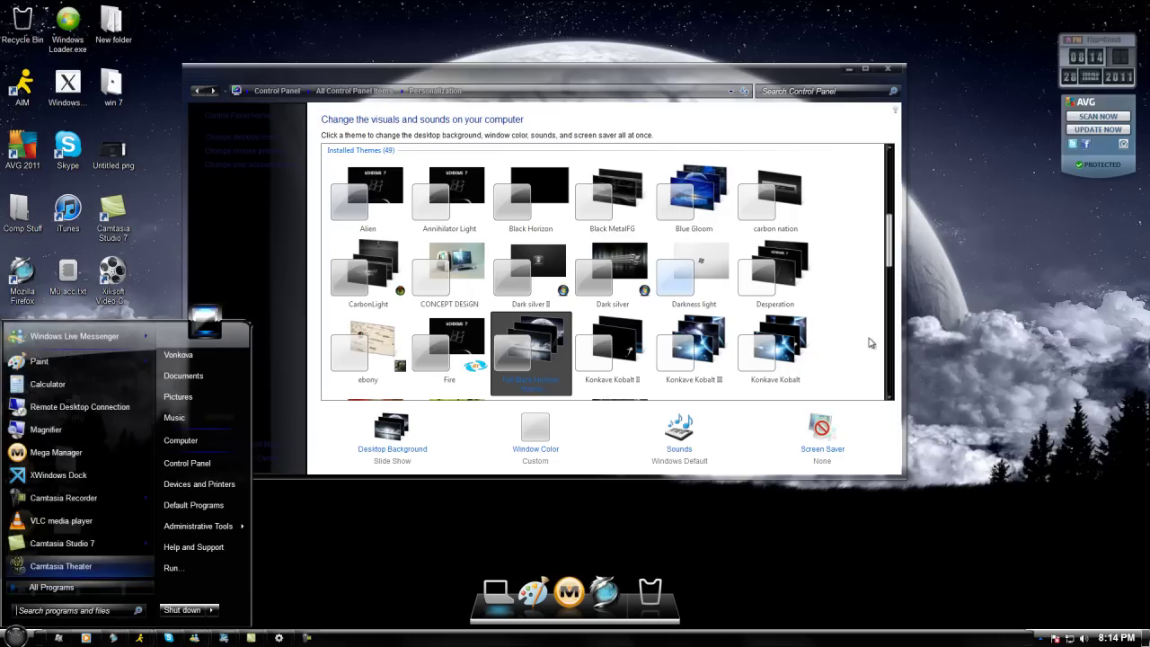
{"action": "key", "text": "super+e"}
{"action": "left_click", "coordinate": [914, 167]}
Apply the Konkave Kobalt II theme and preview it on the desktop context menu, Start menu and Computer window
{"action": "left_click", "coordinate": [612, 350]}
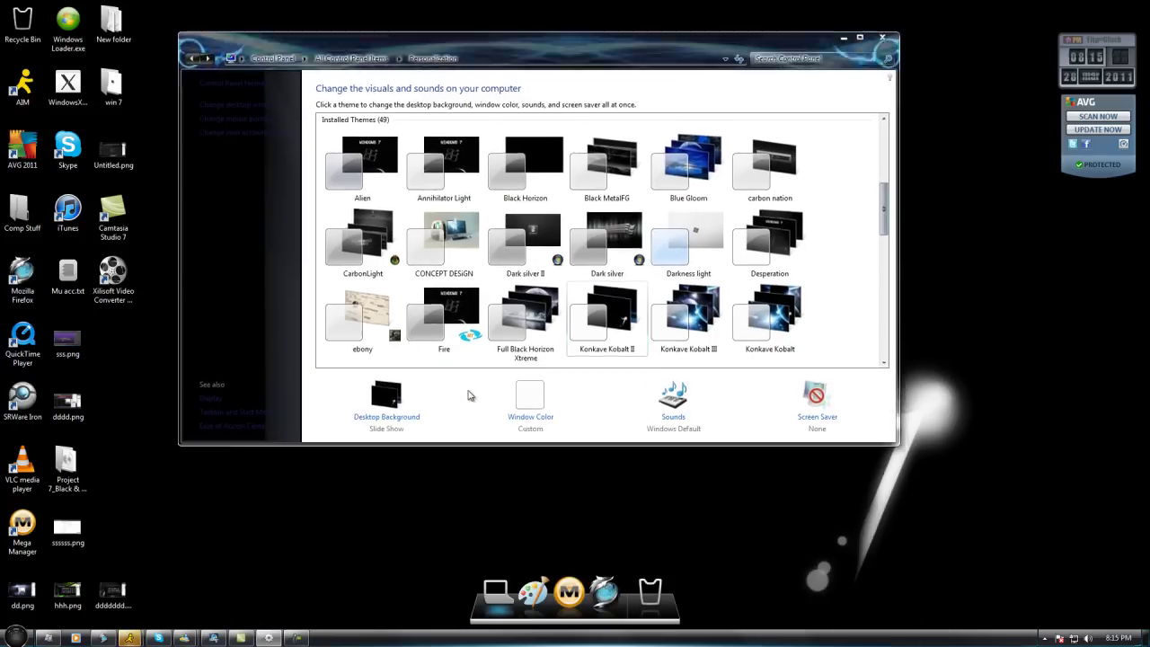
{"action": "right_click", "coordinate": [940, 253]}
{"action": "key", "text": "Escape"}
{"action": "key", "text": "super"}
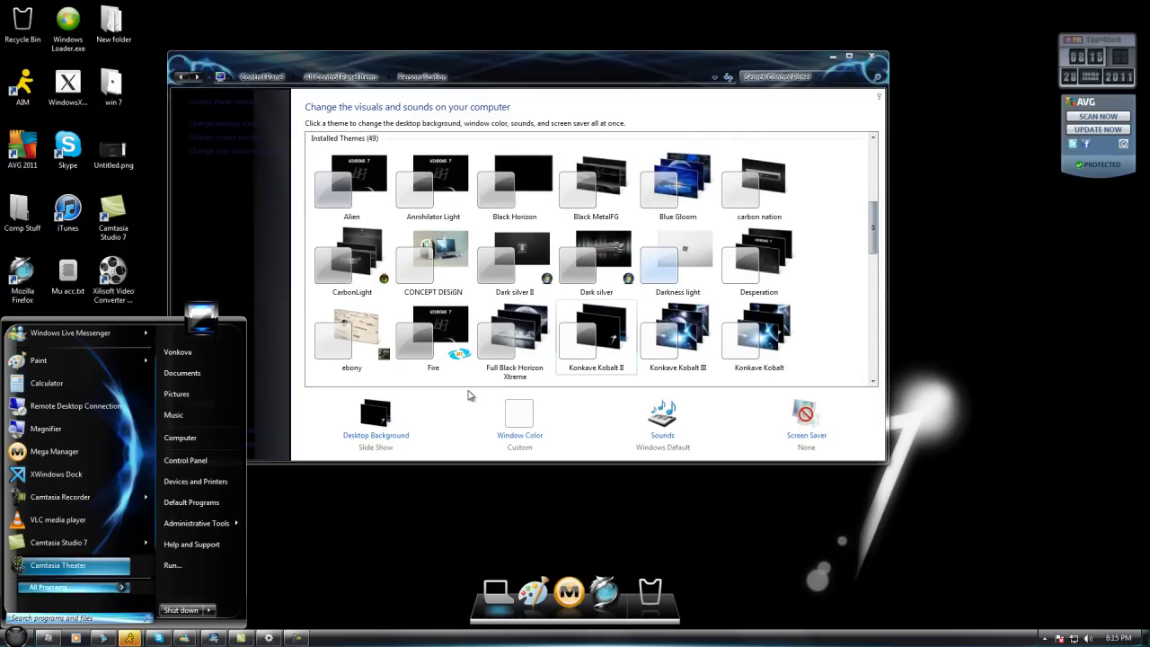
{"action": "key", "text": "Up"}
{"action": "key", "text": "Return"}
{"action": "key", "text": "Escape"}
{"action": "key", "text": "Escape"}
{"action": "key", "text": "alt+Tab"}
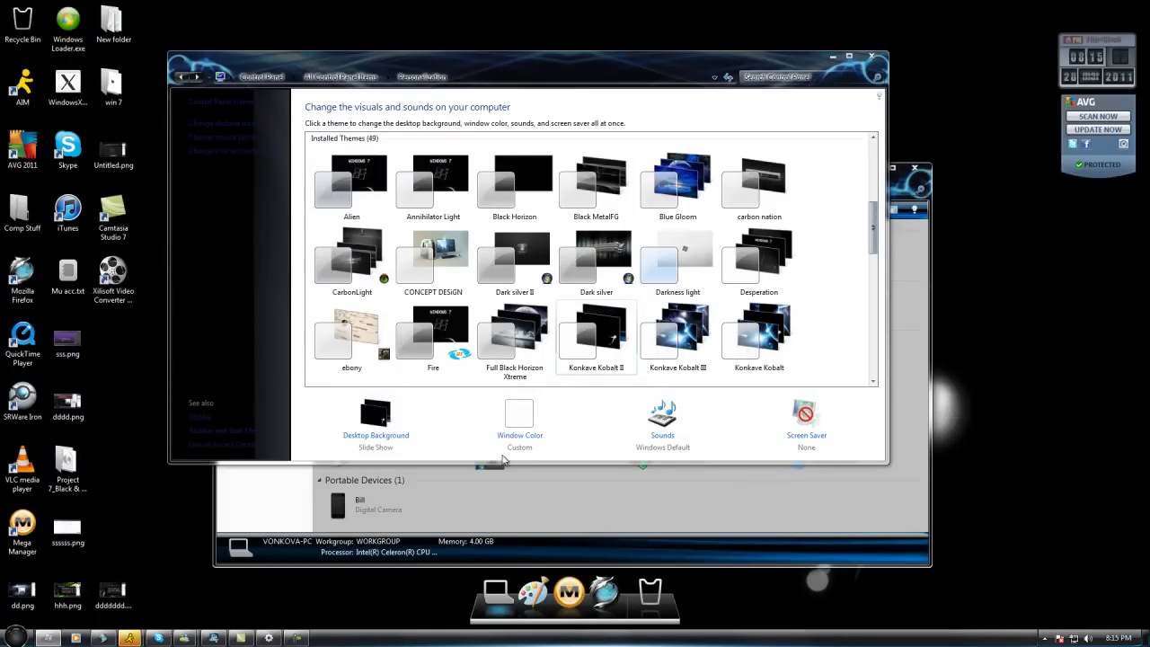
{"action": "key", "text": "alt+F4"}
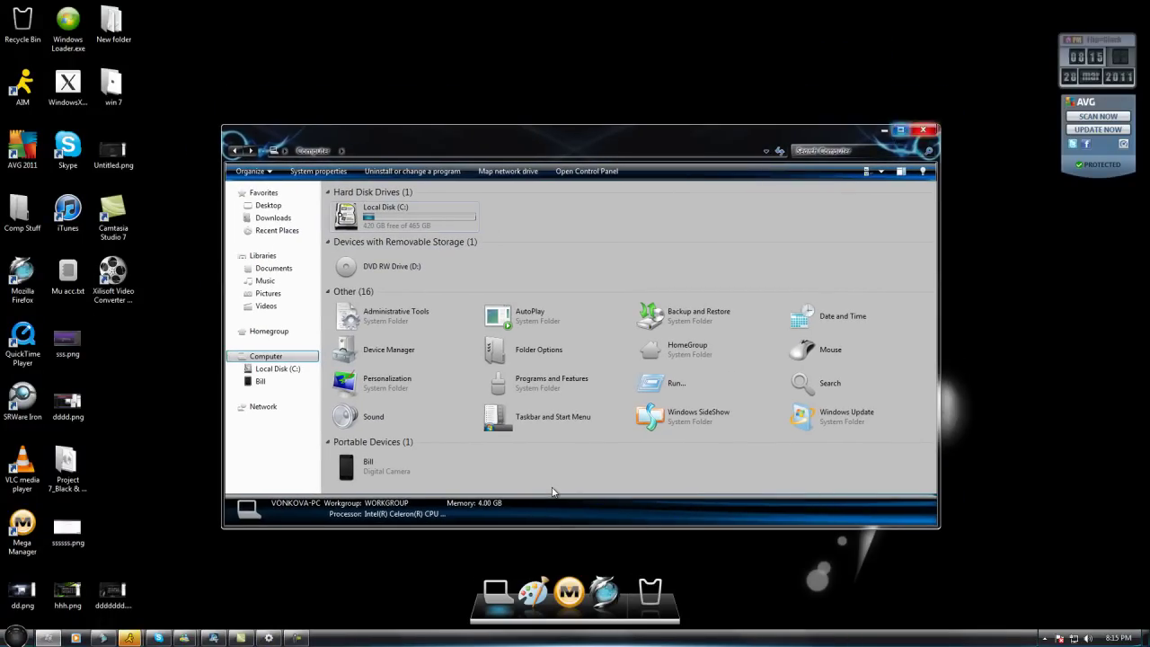
{"action": "key", "text": "super+Down"}
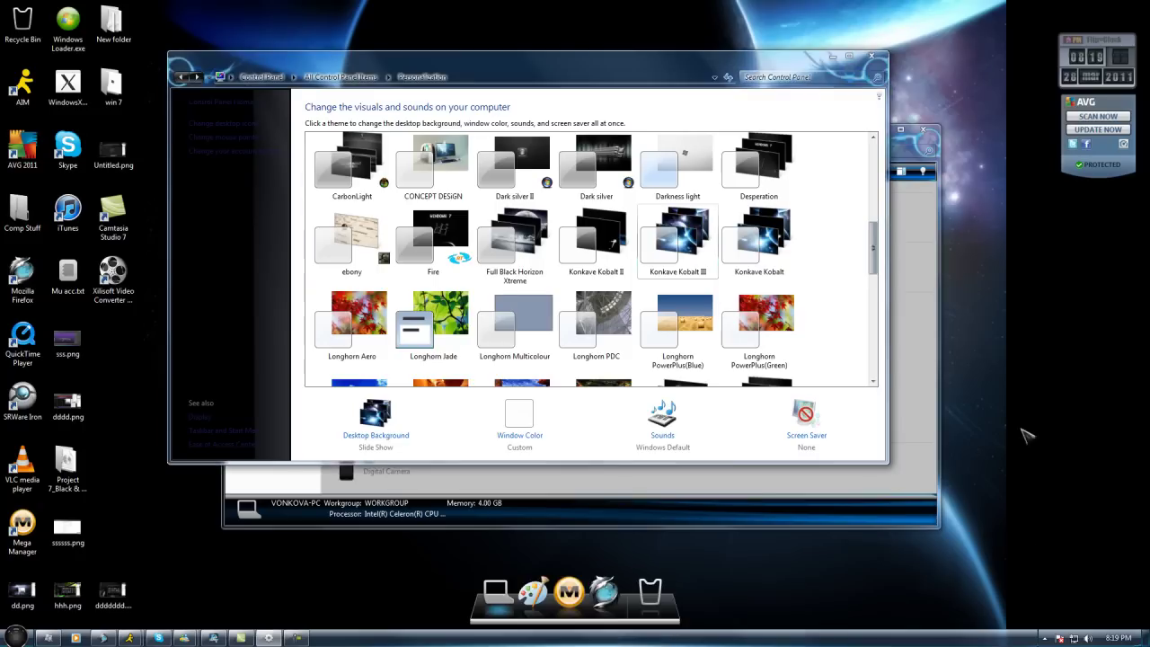
Preview the Konkave Kobalt III theme on the Personalization window, Start menu and Computer window, and minimize the Computer window
{"action": "left_click_drag", "start_coordinate": [625, 58], "coordinate": [672, 101]}
{"action": "left_click", "coordinate": [922, 130]}
{"action": "left_click", "coordinate": [16, 637]}
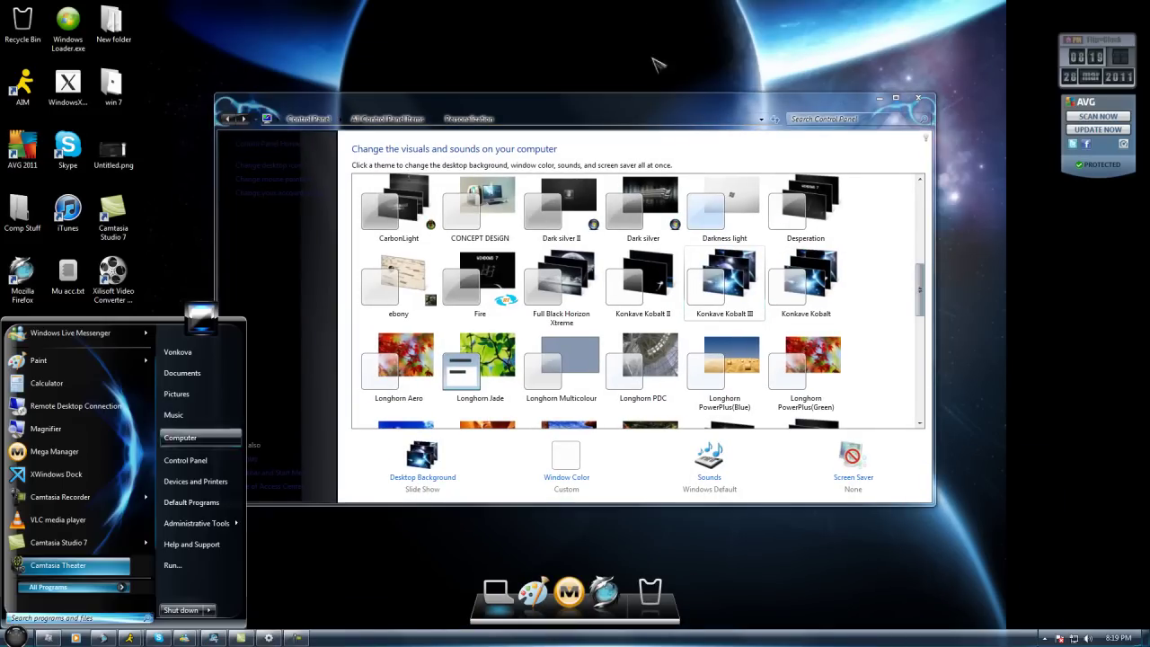
{"action": "key", "text": "Return"}
{"action": "key", "text": "Escape"}
{"action": "key", "text": "Escape"}
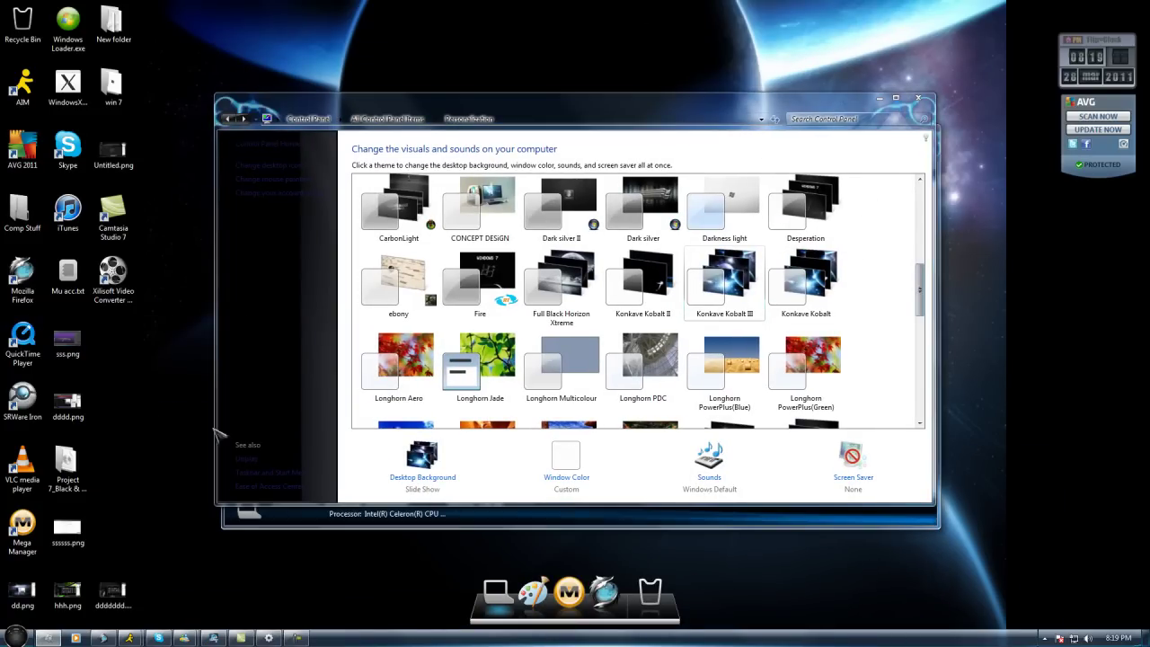
{"action": "left_click", "coordinate": [269, 636]}
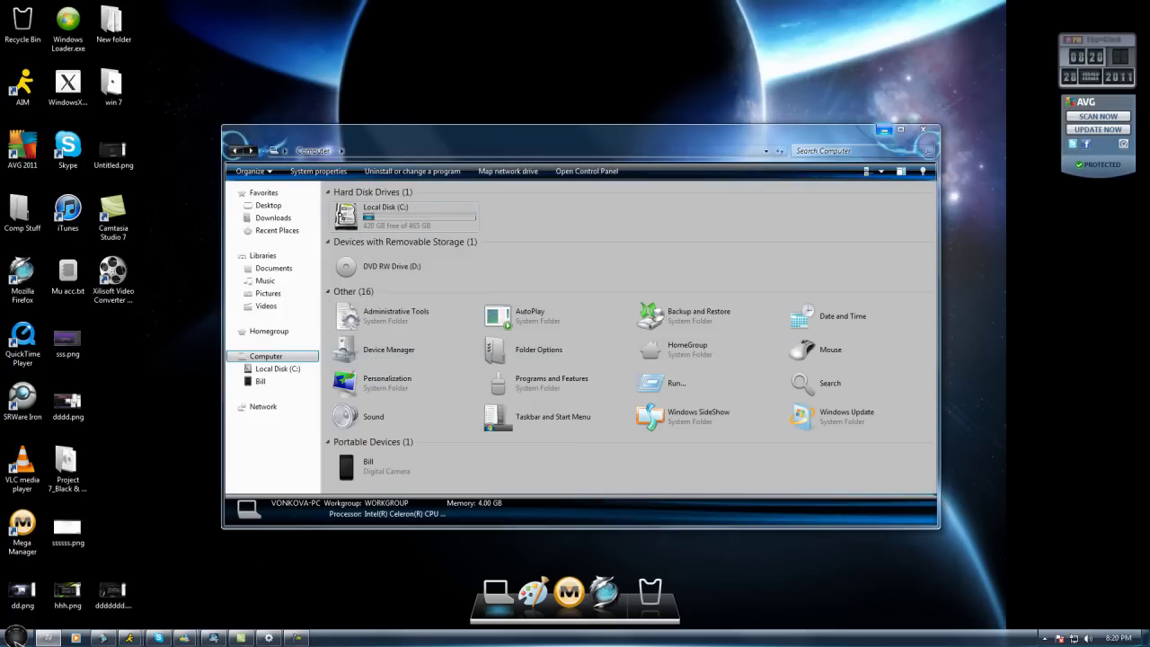
{"action": "left_click", "coordinate": [883, 130]}
Apply the Konkave Kobalt theme and preview it on the desktop context menu, Start menu and Computer window
{"action": "left_click", "coordinate": [267, 638]}
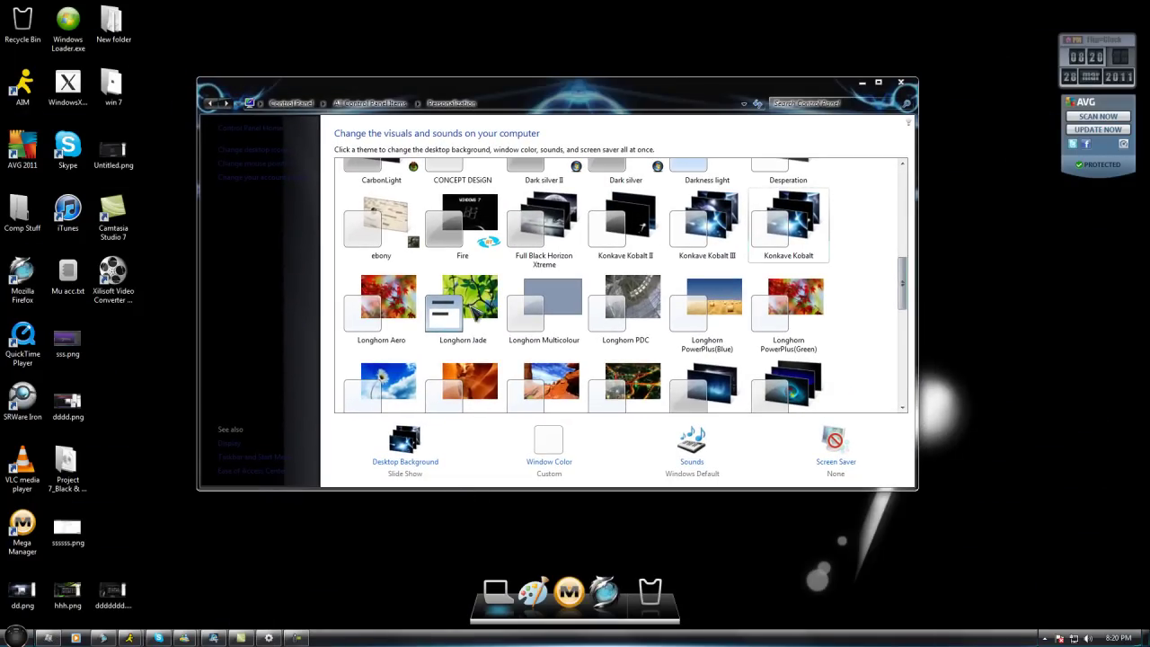
{"action": "right_click", "coordinate": [964, 291]}
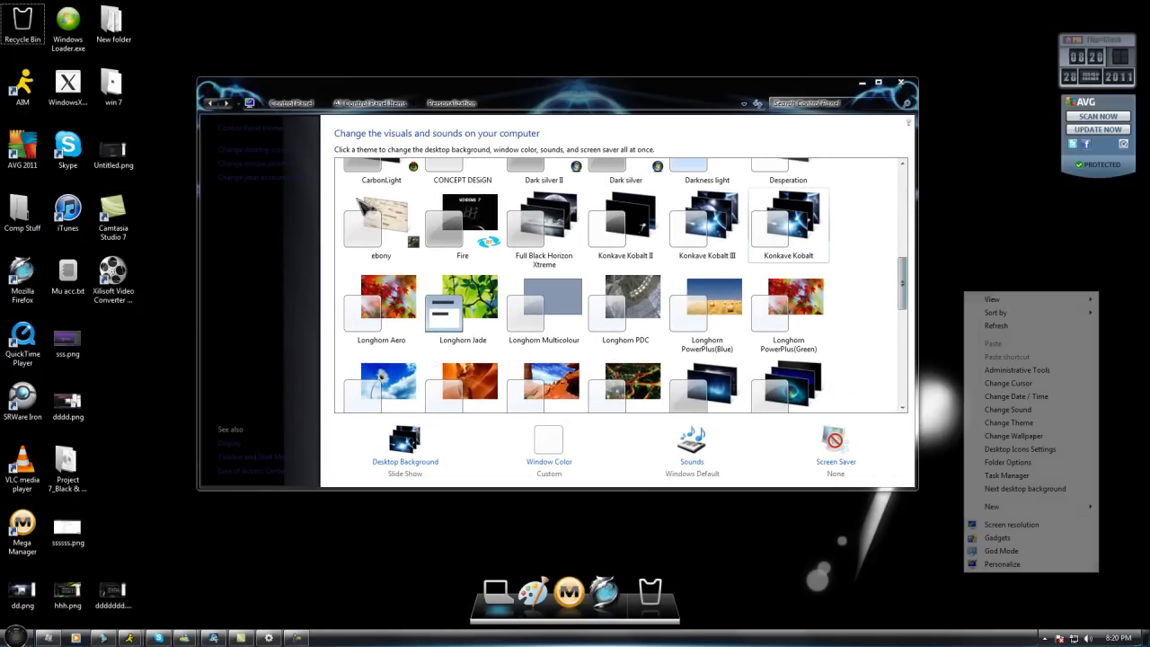
{"action": "left_click", "coordinate": [948, 245]}
{"action": "key", "text": "super"}
{"action": "left_click", "coordinate": [862, 83]}
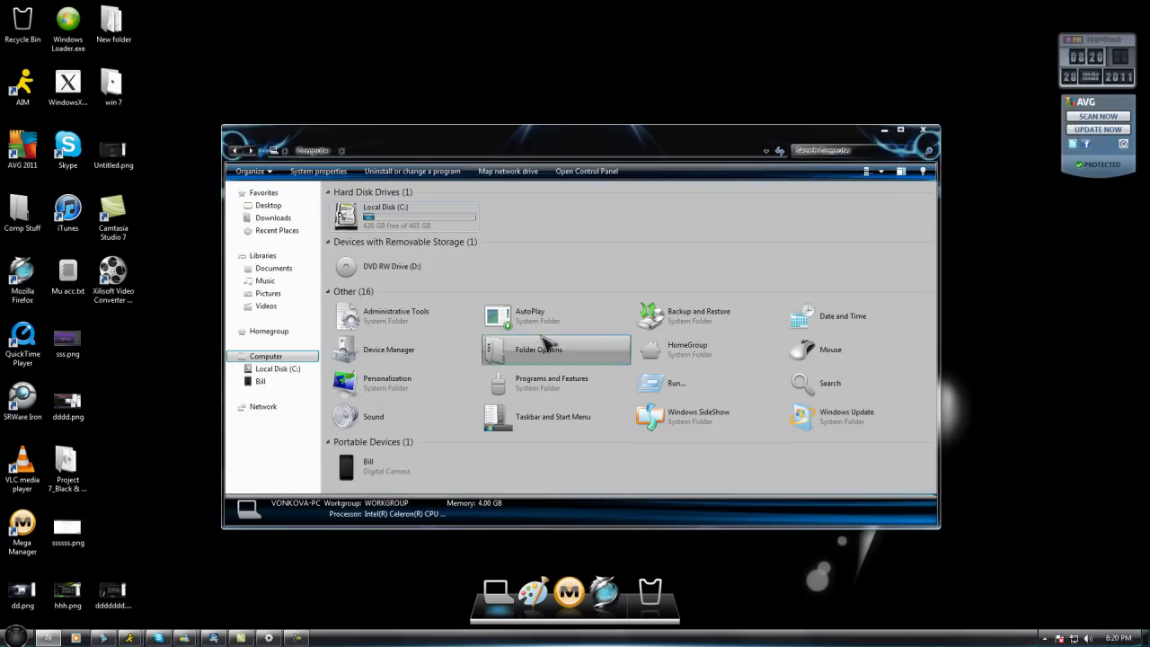
{"action": "left_click", "coordinate": [884, 130]}
Apply the Longhorn Aero theme and preview it on the desktop context menu, Start menu and Computer window
{"action": "left_click", "coordinate": [269, 638]}
{"action": "scroll", "coordinate": [537, 353], "scroll_direction": "down", "scroll_amount": 8}
{"action": "left_click", "coordinate": [538, 354]}
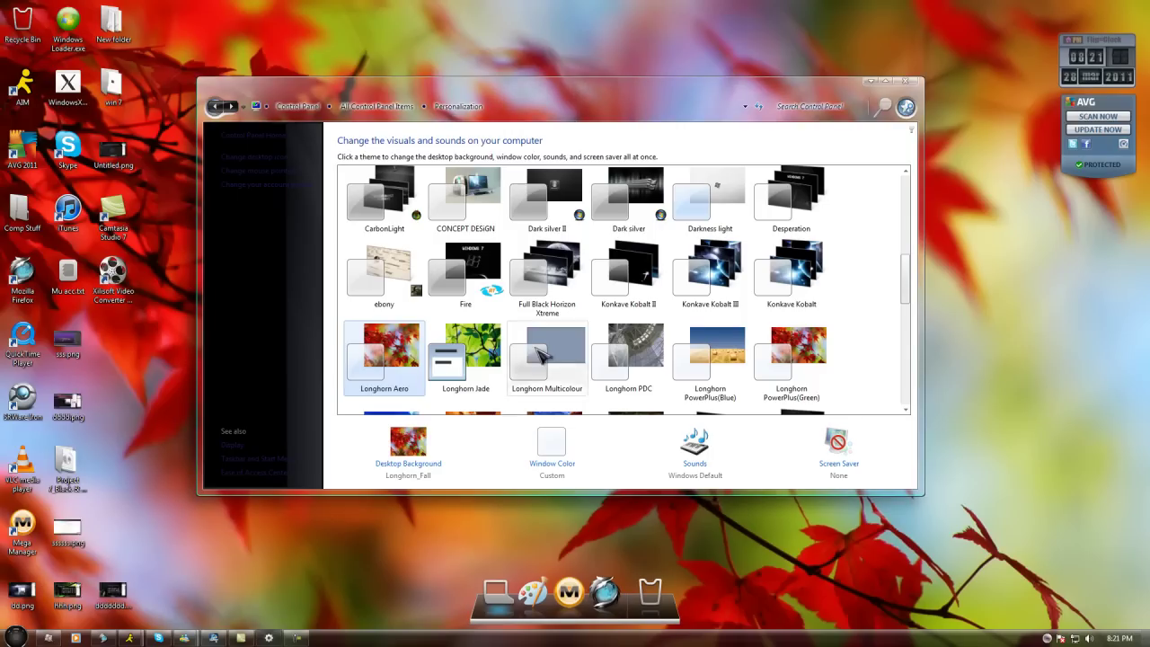
{"action": "right_click", "coordinate": [1082, 621]}
{"action": "left_click", "coordinate": [979, 566]}
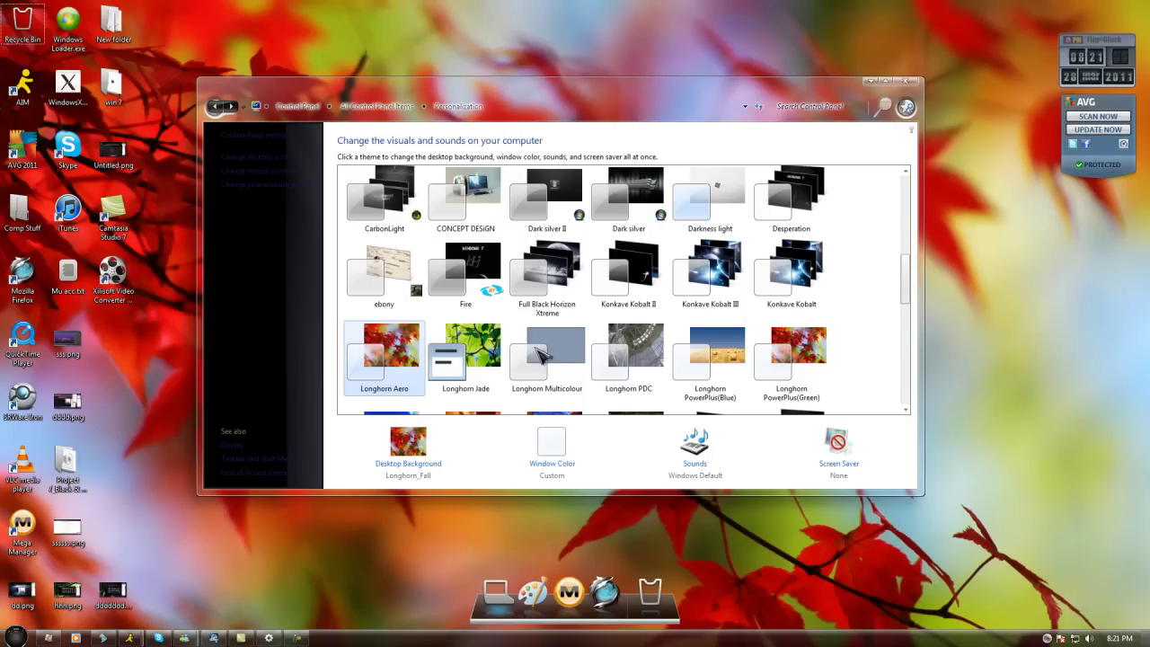
{"action": "left_click", "coordinate": [17, 637]}
{"action": "left_click", "coordinate": [49, 588]}
{"action": "left_click", "coordinate": [49, 588]}
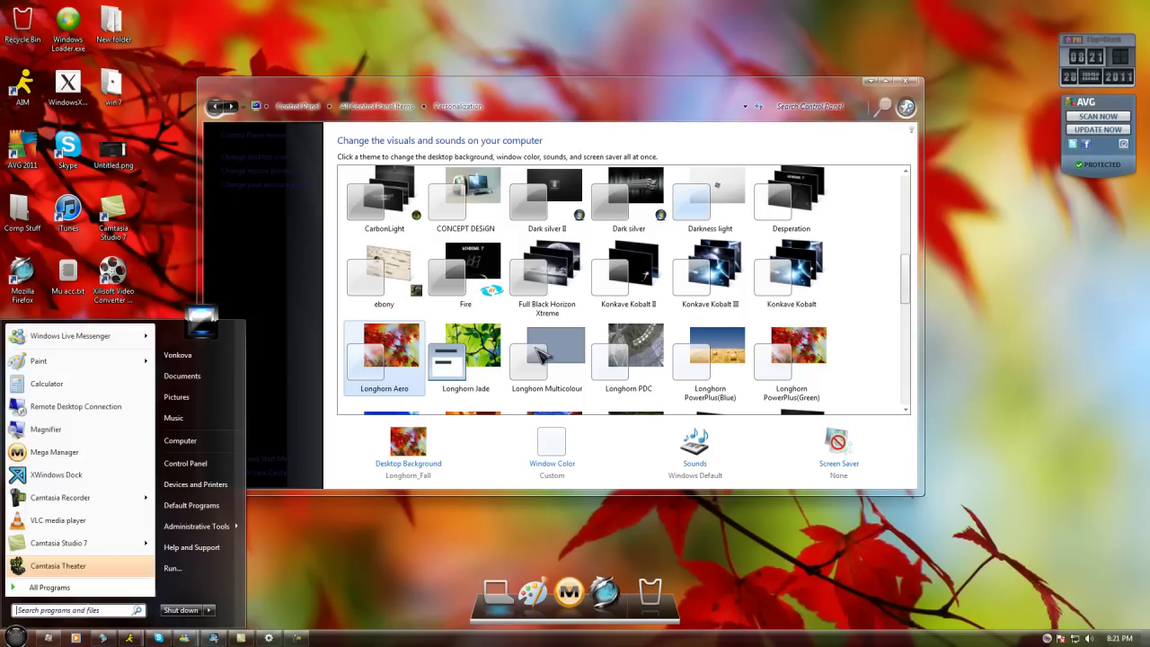
{"action": "left_click", "coordinate": [16, 637]}
{"action": "left_click", "coordinate": [871, 81]}
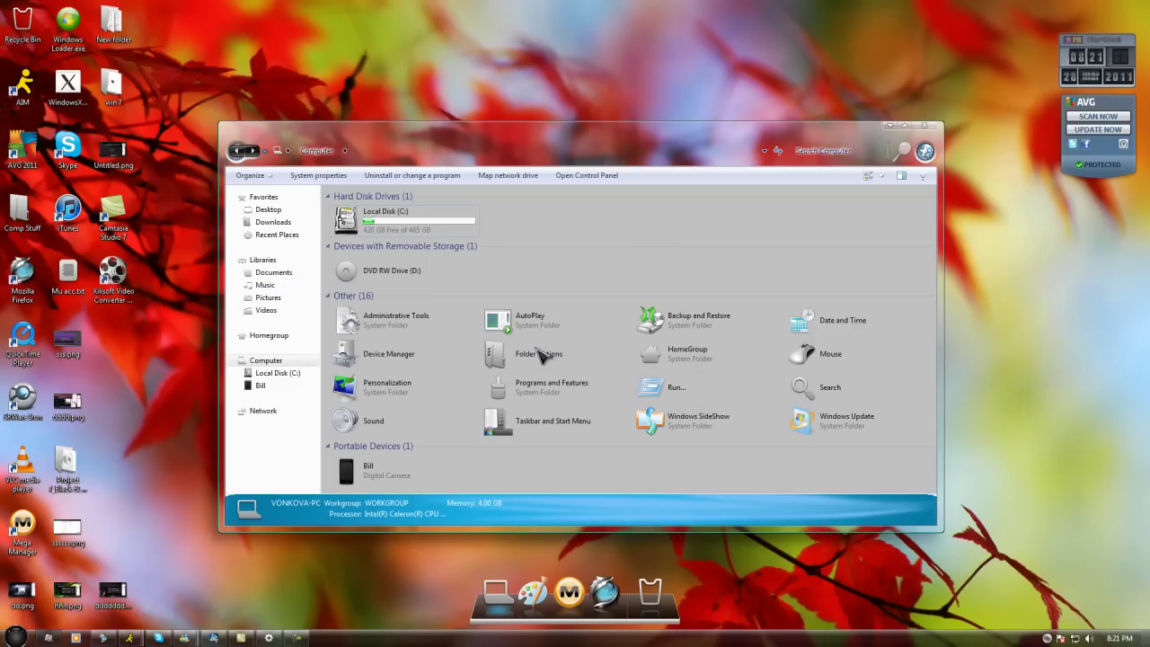
Apply the Longhorn Jade theme and preview it on the Personalization window and Start menu
{"action": "left_click", "coordinate": [269, 638]}
{"action": "scroll", "coordinate": [539, 354], "scroll_direction": "down", "scroll_amount": 5}
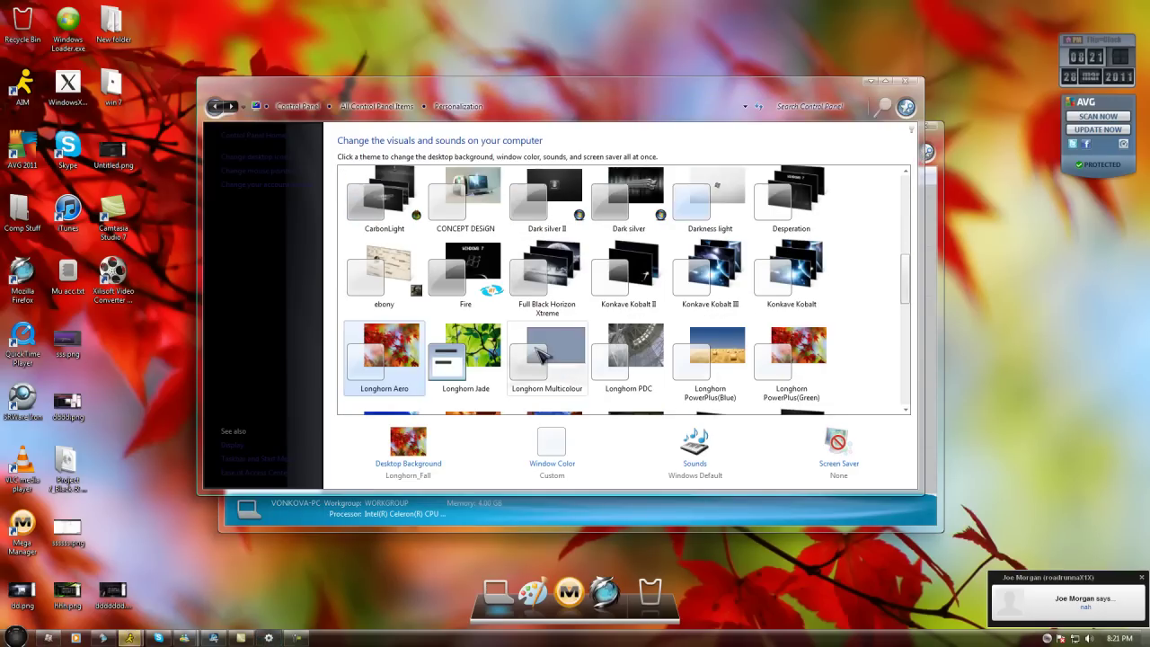
{"action": "scroll", "coordinate": [539, 354], "scroll_direction": "down", "scroll_amount": 2}
{"action": "left_click", "coordinate": [466, 288]}
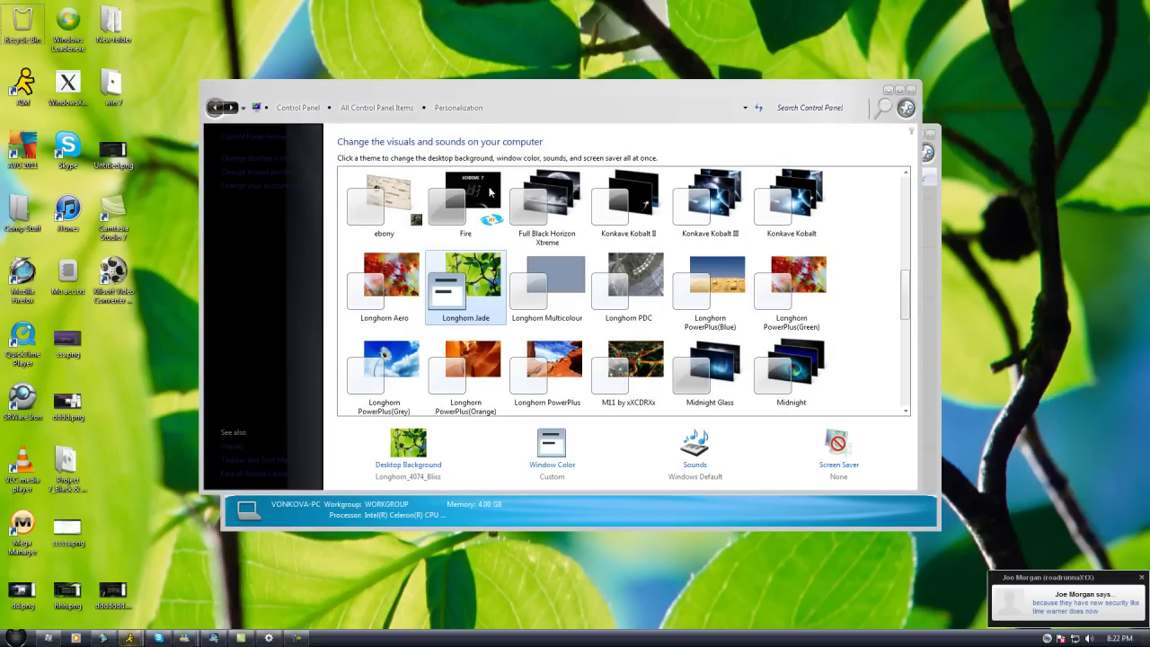
{"action": "key", "text": "super"}
{"action": "left_click", "coordinate": [642, 579]}
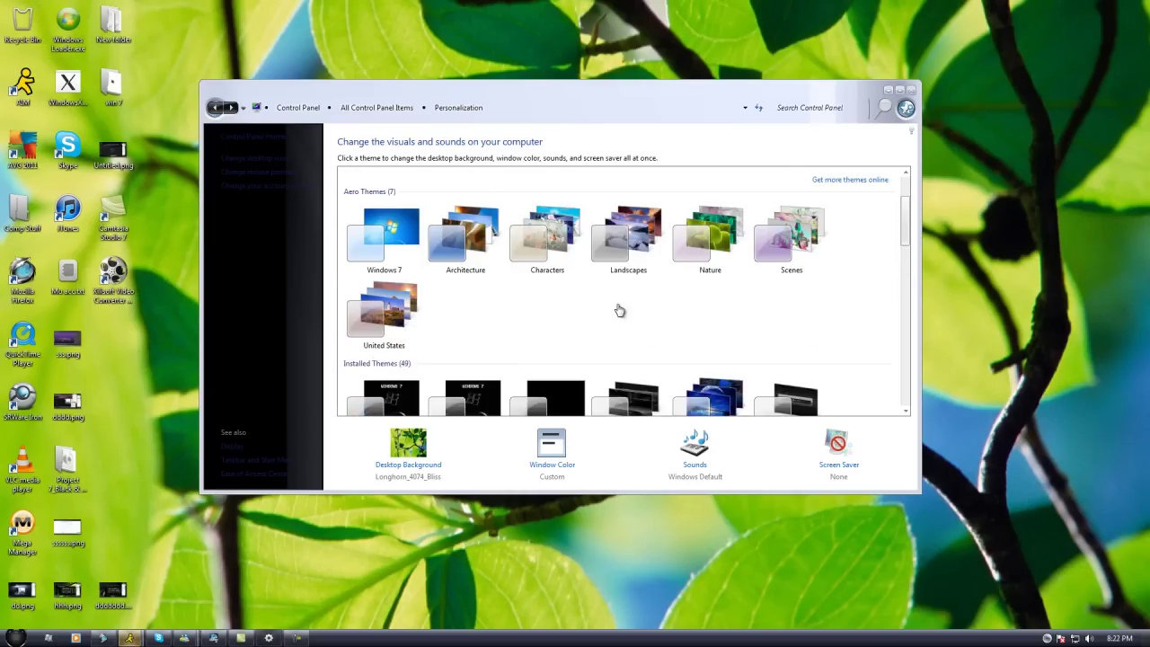
Apply the Longhorn Multicolour theme and preview it on the Start menu, including the All Programs list
{"action": "scroll", "coordinate": [616, 311], "scroll_direction": "down", "scroll_amount": 5}
{"action": "key", "text": "Right"}
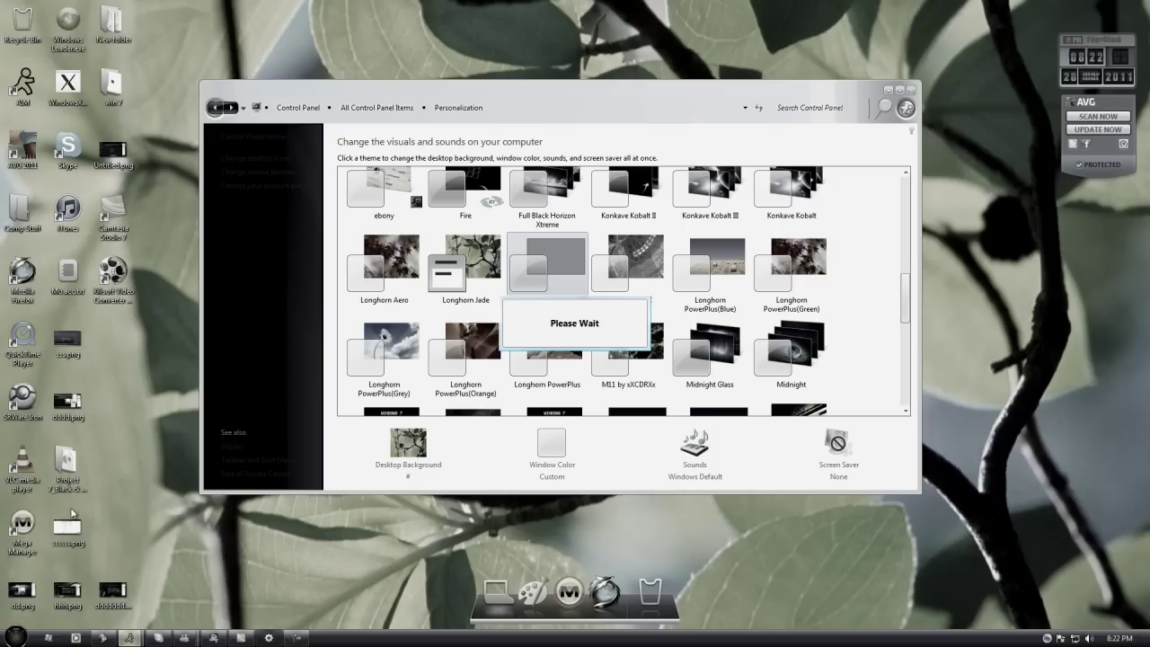
{"action": "key", "text": "super"}
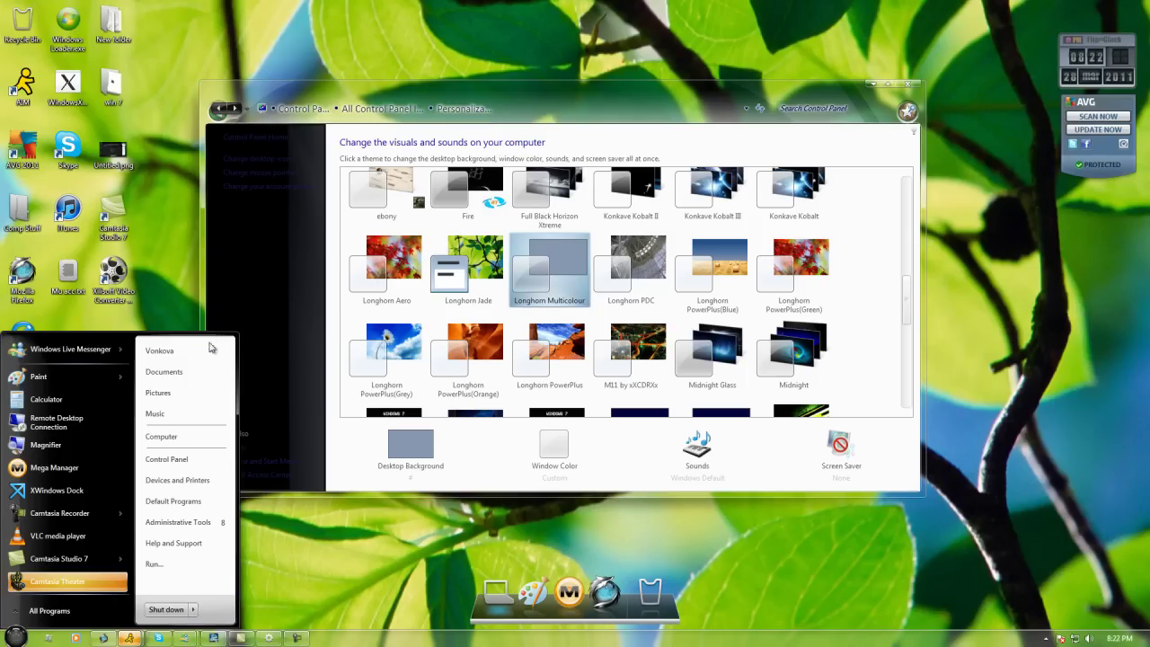
{"action": "left_click", "coordinate": [81, 609]}
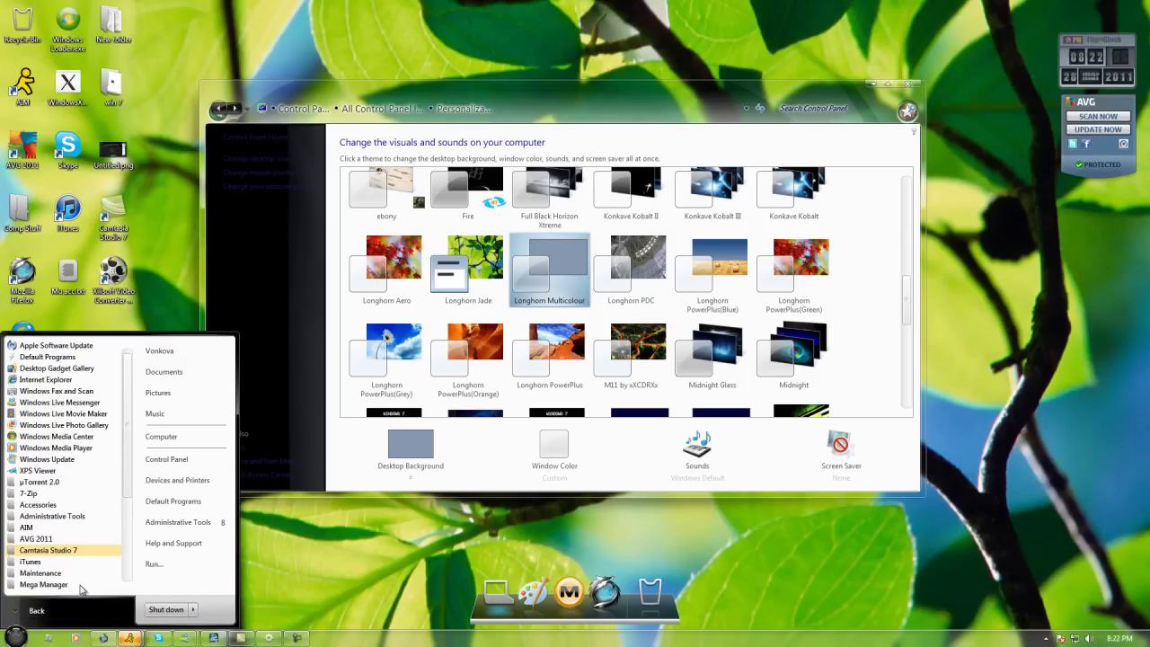
{"action": "left_click", "coordinate": [81, 609]}
{"action": "key", "text": "super"}
{"action": "key", "text": "super"}
{"action": "key", "text": "super"}
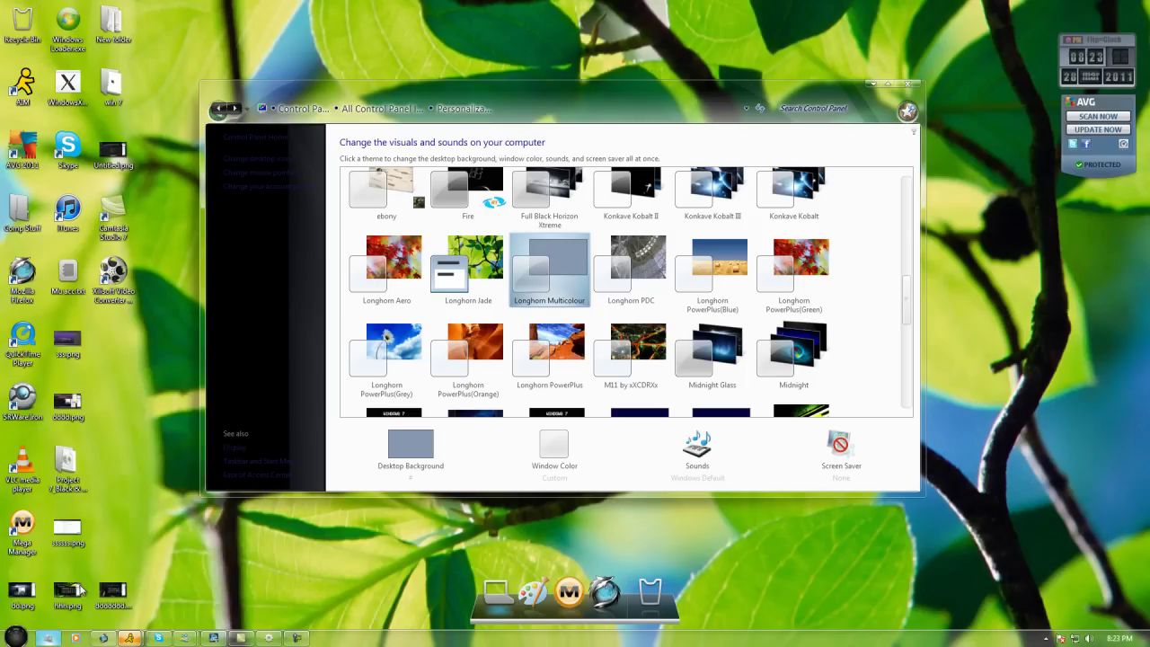
Preview the Longhorn Multicolour theme on the Libraries and Local Disk (C:) folder views, moving the window slightly
{"action": "left_click", "coordinate": [49, 637]}
{"action": "left_click", "coordinate": [873, 83]}
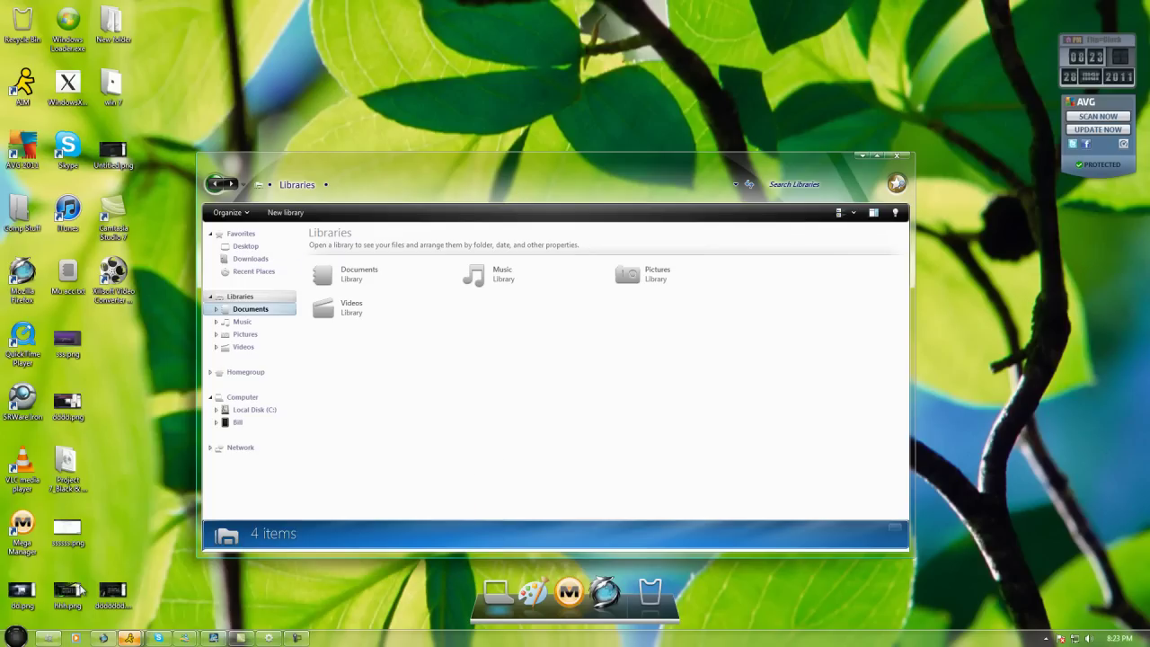
{"action": "left_click", "coordinate": [245, 409]}
{"action": "left_click_drag", "start_coordinate": [336, 525], "coordinate": [321, 539]}
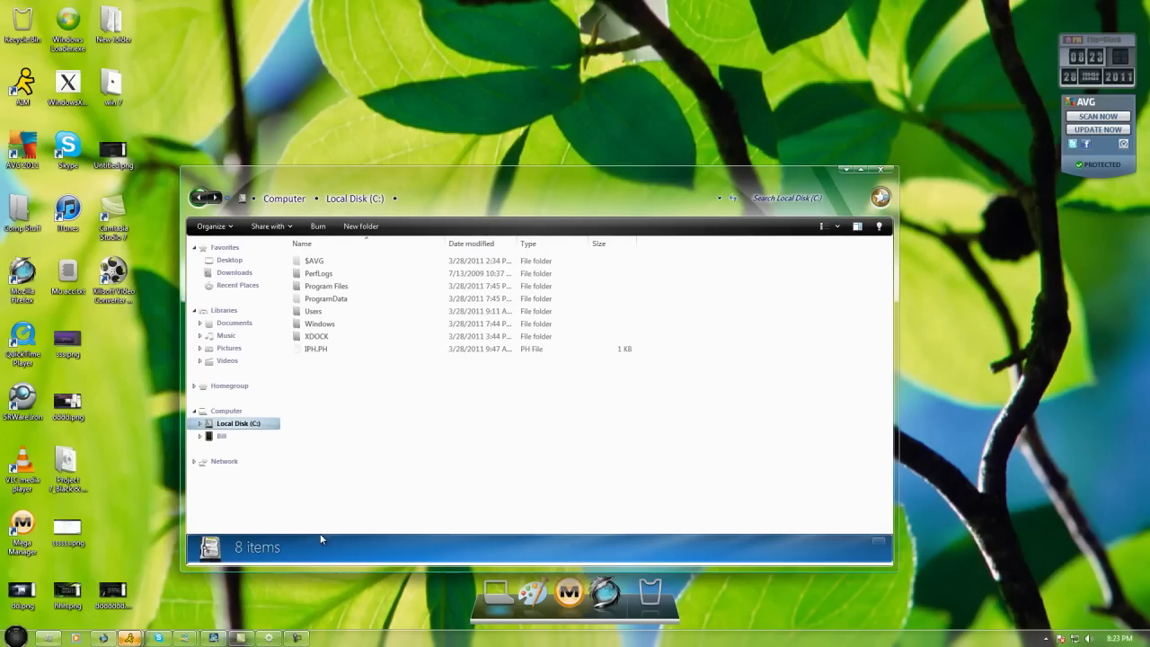
{"action": "left_click", "coordinate": [880, 169]}
Apply the Longhorn PDC theme and preview it on the Start menu, All Programs list and a file explorer window
{"action": "left_click", "coordinate": [214, 637]}
{"action": "scroll", "coordinate": [404, 278], "scroll_direction": "up", "scroll_amount": 1}
{"action": "key", "text": "Right"}
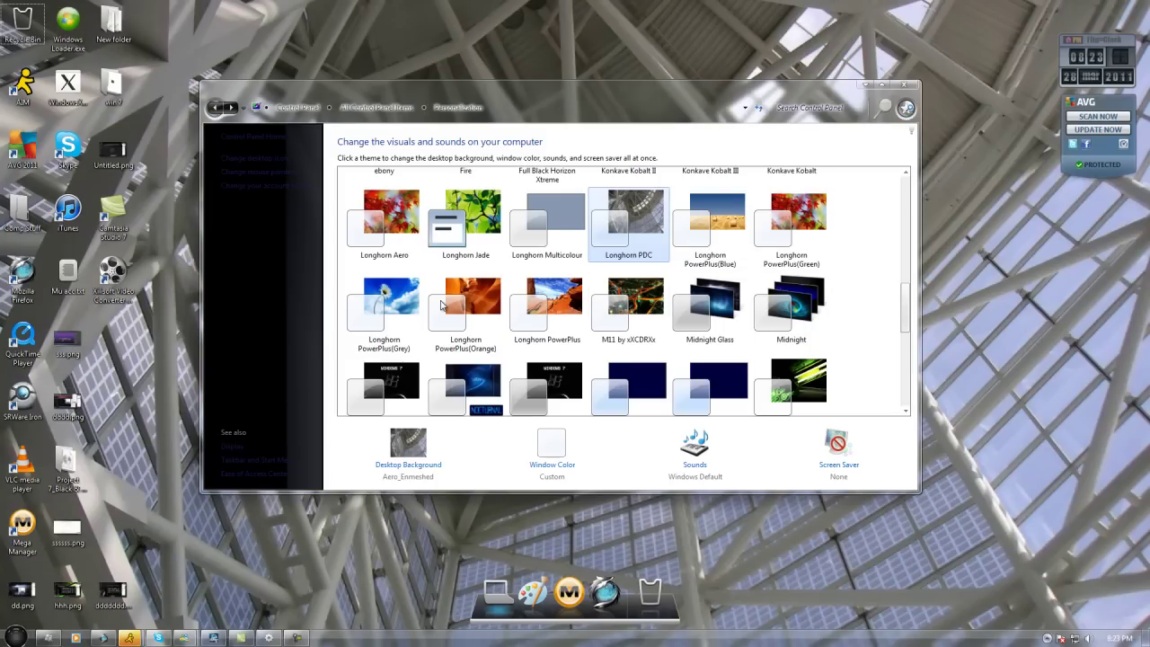
{"action": "key", "text": "super"}
{"action": "key", "text": "Up"}
{"action": "key", "text": "Down"}
{"action": "key", "text": "Up"}
{"action": "key", "text": "Return"}
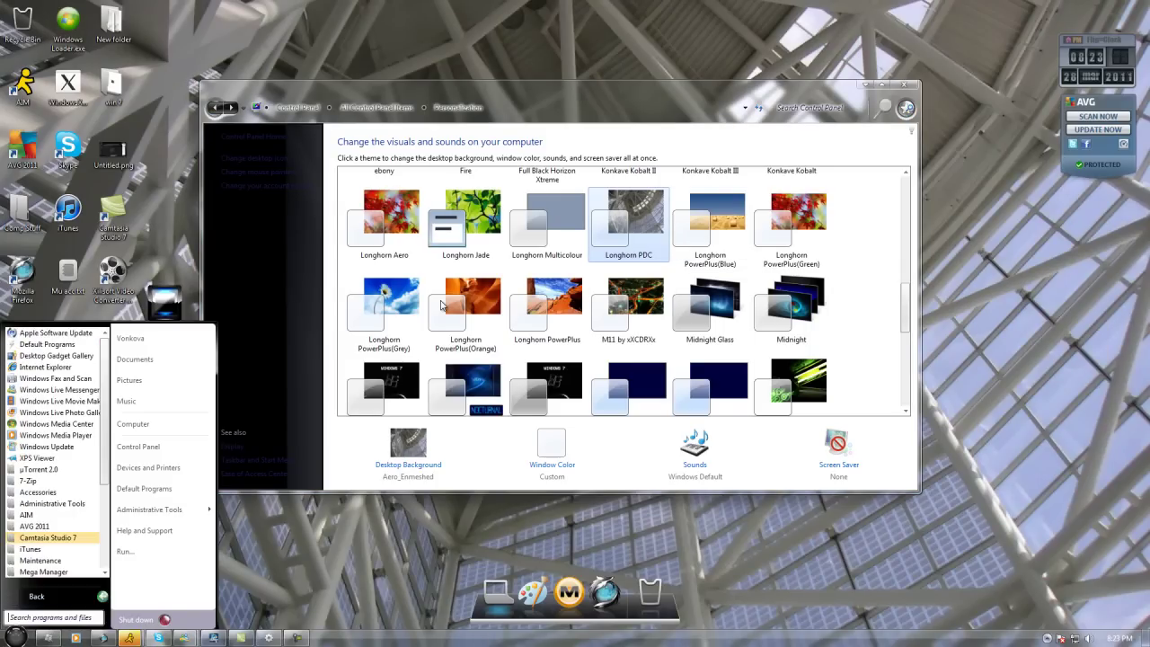
{"action": "key", "text": "super"}
{"action": "key", "text": "super+e"}
{"action": "key", "text": "alt+F4"}
{"action": "key", "text": "super+Down"}
Apply the M11 by xXCDRXx theme and preview it on the desktop context menu, Local Disk (C:) window and Start menu
{"action": "right_click", "coordinate": [549, 267]}
{"action": "left_click", "coordinate": [588, 528]}
{"action": "key", "text": "Down"}
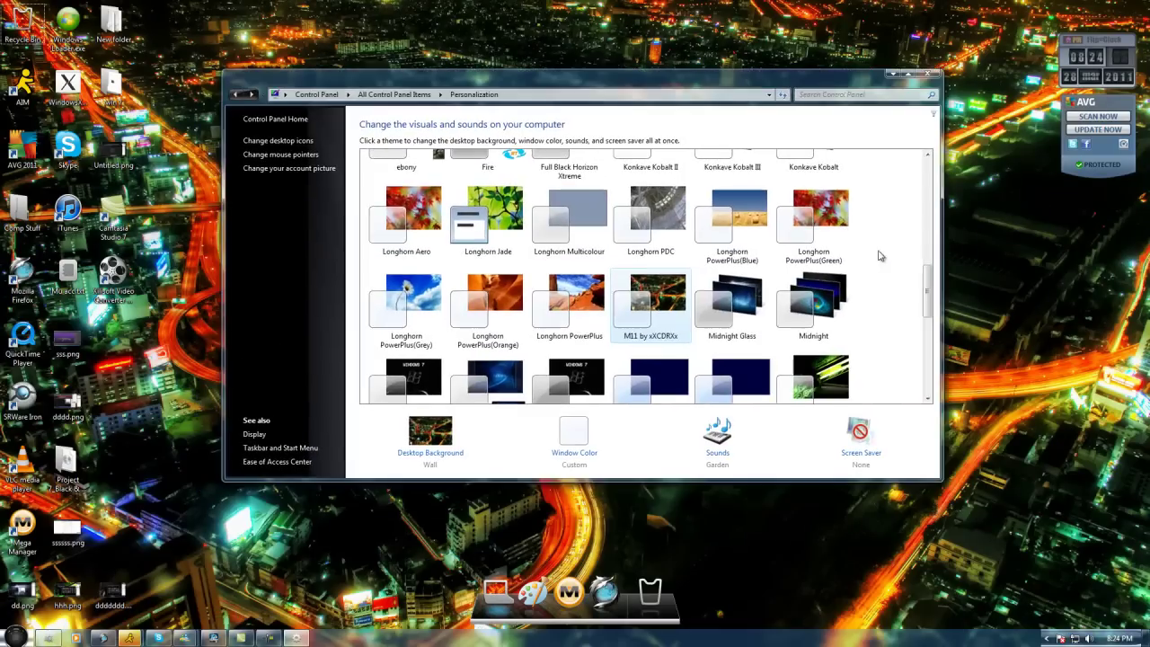
{"action": "right_click", "coordinate": [1012, 262]}
{"action": "left_click", "coordinate": [1142, 281]}
{"action": "left_click", "coordinate": [48, 638]}
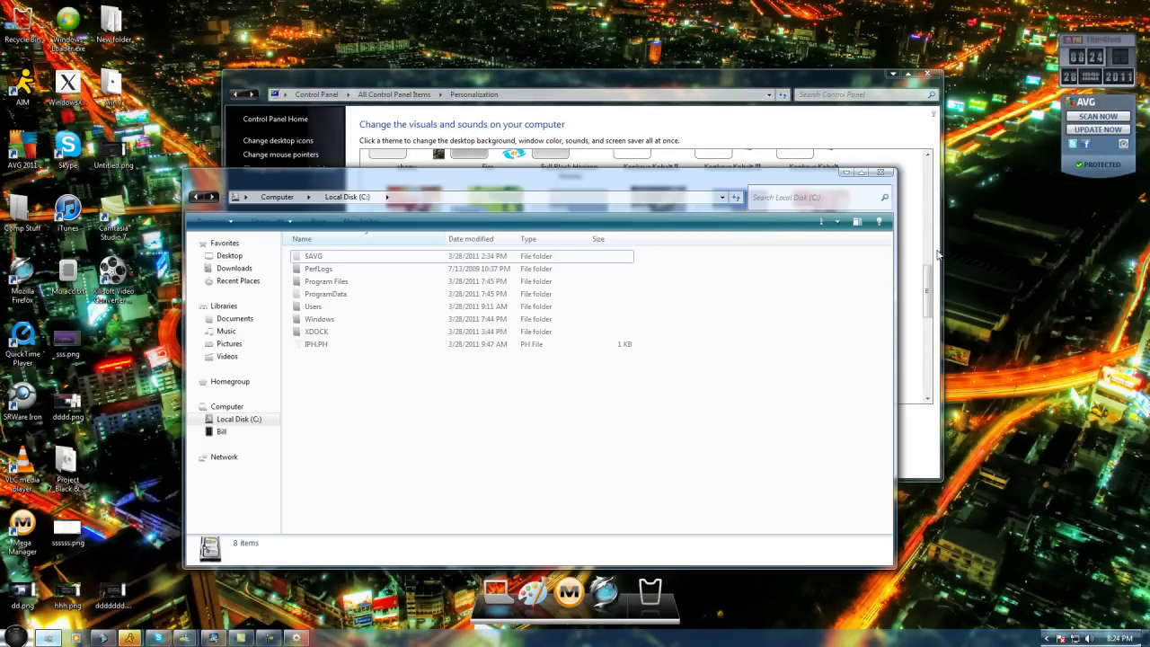
{"action": "left_click", "coordinate": [15, 637]}
{"action": "left_click", "coordinate": [54, 597]}
{"action": "left_click", "coordinate": [53, 598]}
{"action": "left_click", "coordinate": [15, 636]}
Apply the Midnight Glass theme and preview it on the desktop context menu, Start menu and Computer window
{"action": "left_click", "coordinate": [732, 307]}
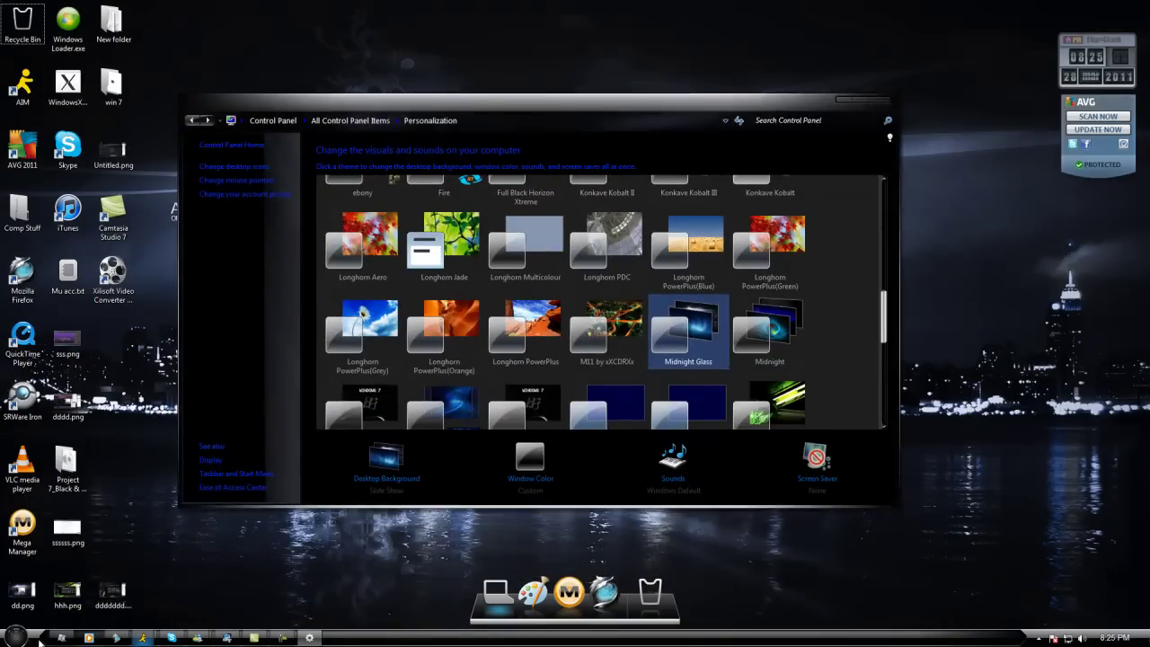
{"action": "right_click", "coordinate": [952, 243]}
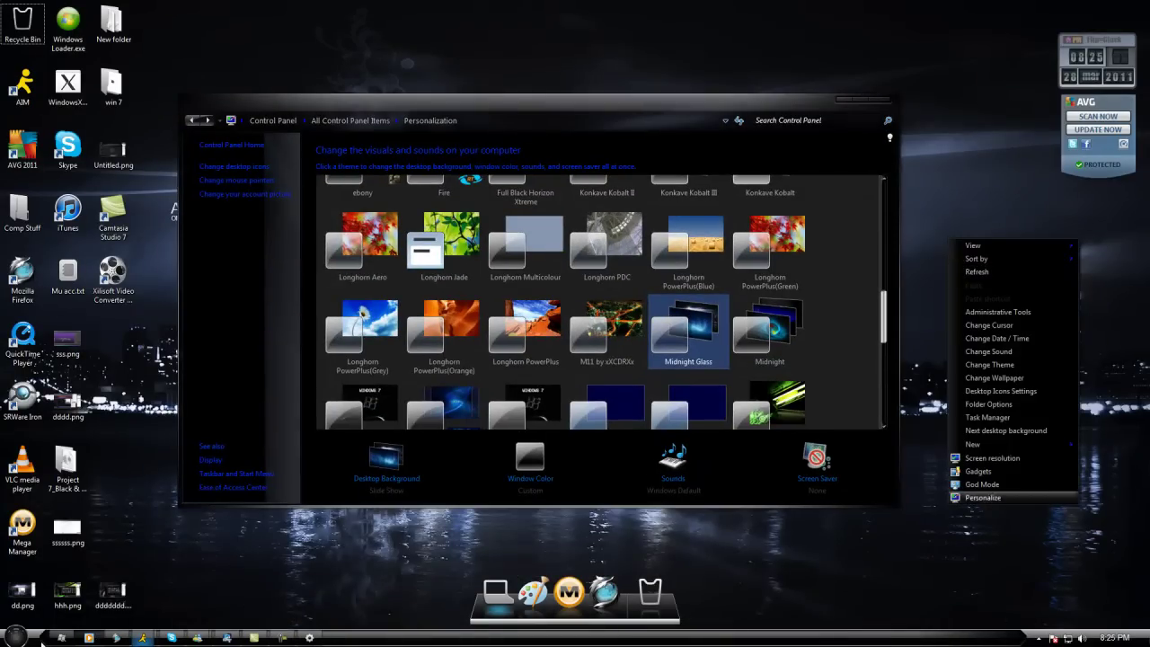
{"action": "key", "text": "Escape"}
{"action": "key", "text": "super"}
{"action": "key", "text": "Down"}
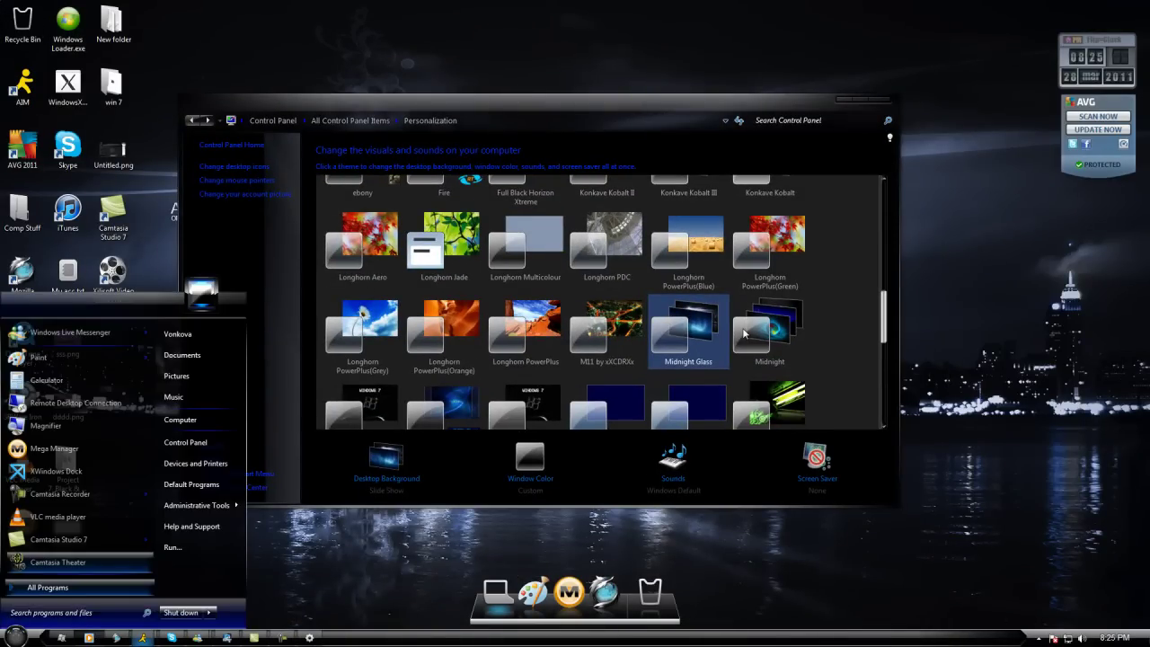
{"action": "key", "text": "Return"}
{"action": "key", "text": "Escape"}
{"action": "key", "text": "super+1"}
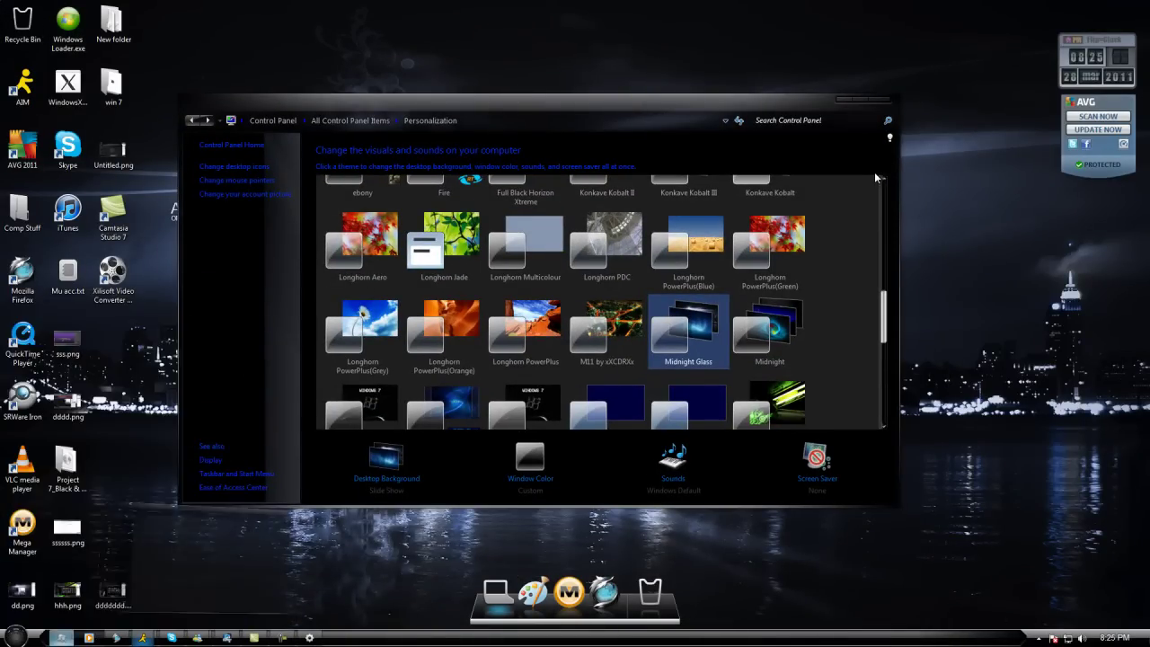
{"action": "key", "text": "alt+Up"}
{"action": "left_click", "coordinate": [844, 174]}
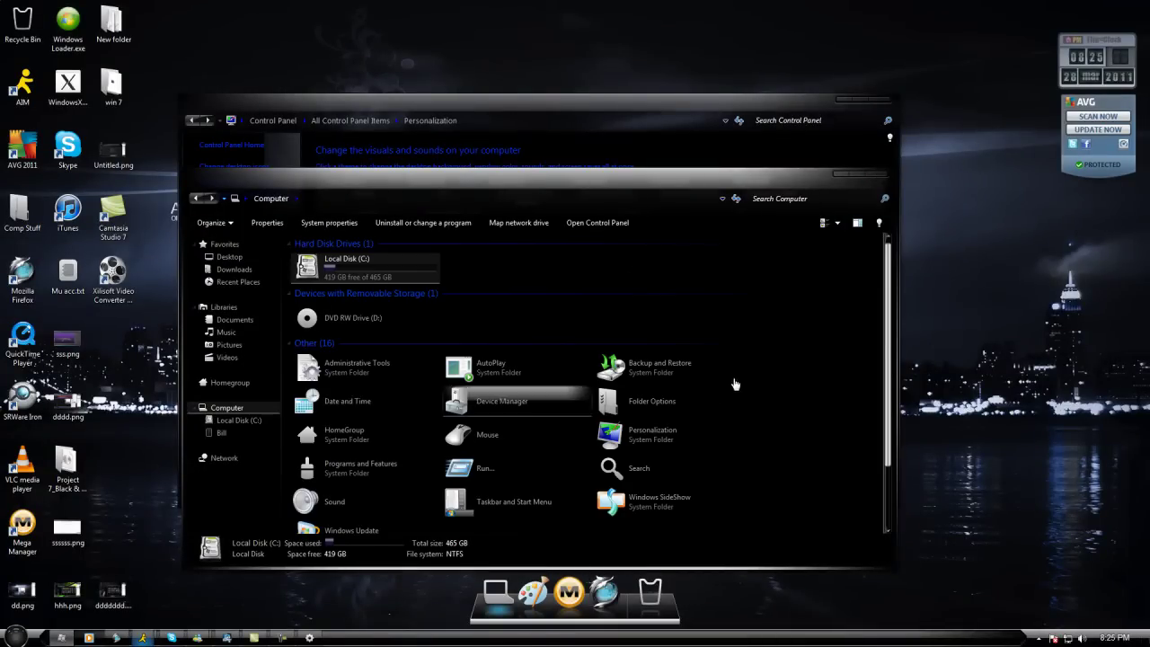
Apply the Midnight theme and preview it on the desktop context menu, Start menu and Computer window
{"action": "left_click", "coordinate": [717, 366]}
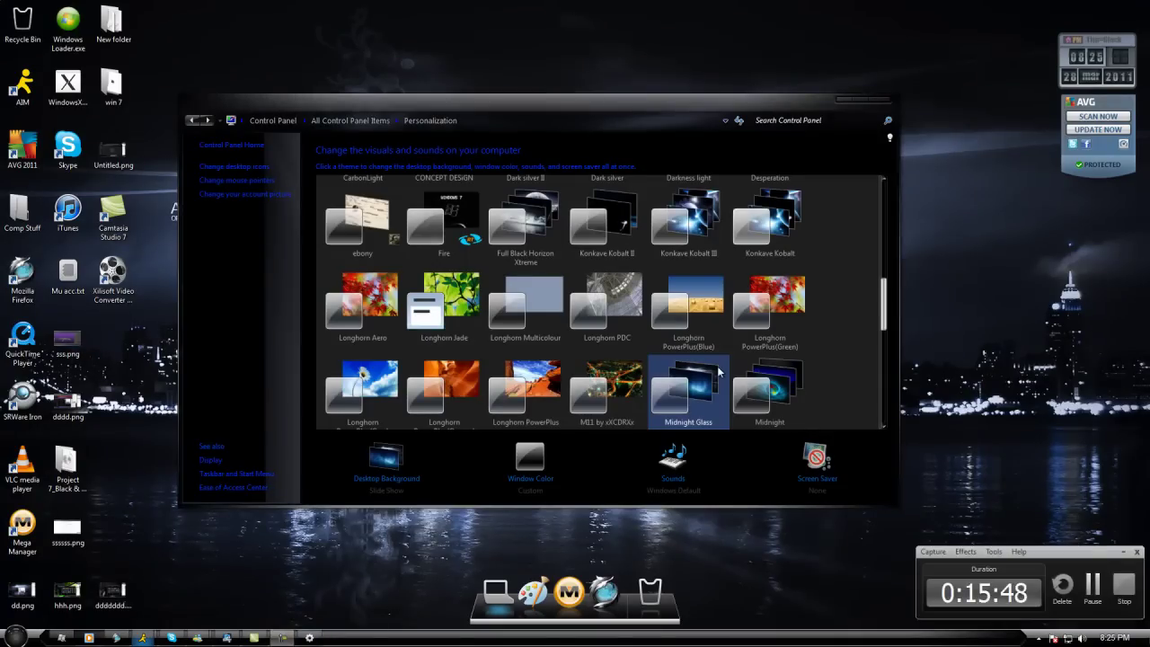
{"action": "left_click", "coordinate": [736, 374]}
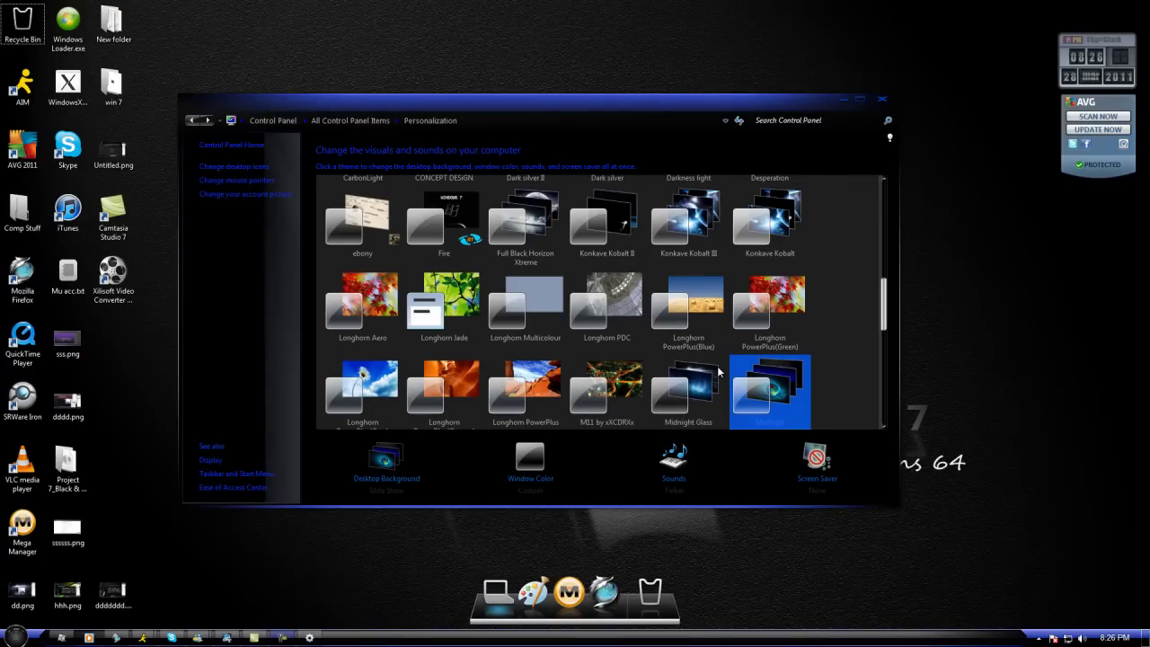
{"action": "right_click", "coordinate": [955, 230]}
{"action": "key", "text": "super"}
{"action": "key", "text": "Up"}
{"action": "key", "text": "Return"}
{"action": "key", "text": "super+e"}
{"action": "left_click", "coordinate": [879, 173]}
Apply the Neon theme and preview it on the repositioned Personalization window, desktop context menu, Start menu and All Programs list
{"action": "scroll", "coordinate": [719, 371], "scroll_direction": "down", "scroll_amount": 2}
{"action": "left_click", "coordinate": [363, 314]}
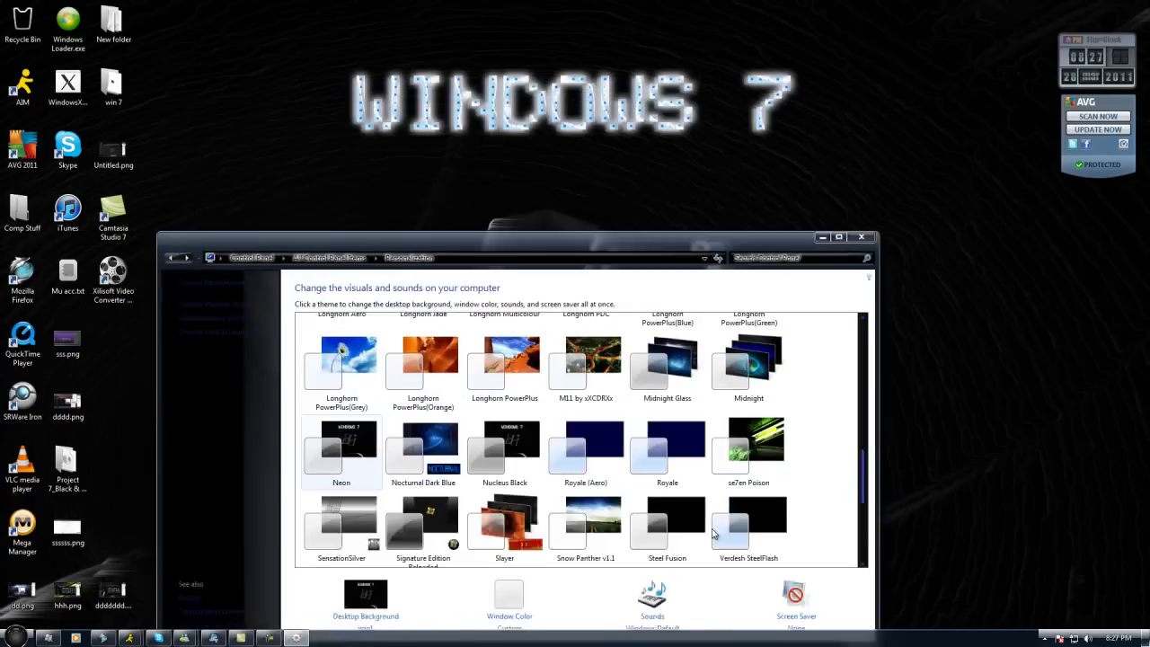
{"action": "left_click_drag", "start_coordinate": [539, 238], "coordinate": [543, 79]}
{"action": "right_click", "coordinate": [929, 257]}
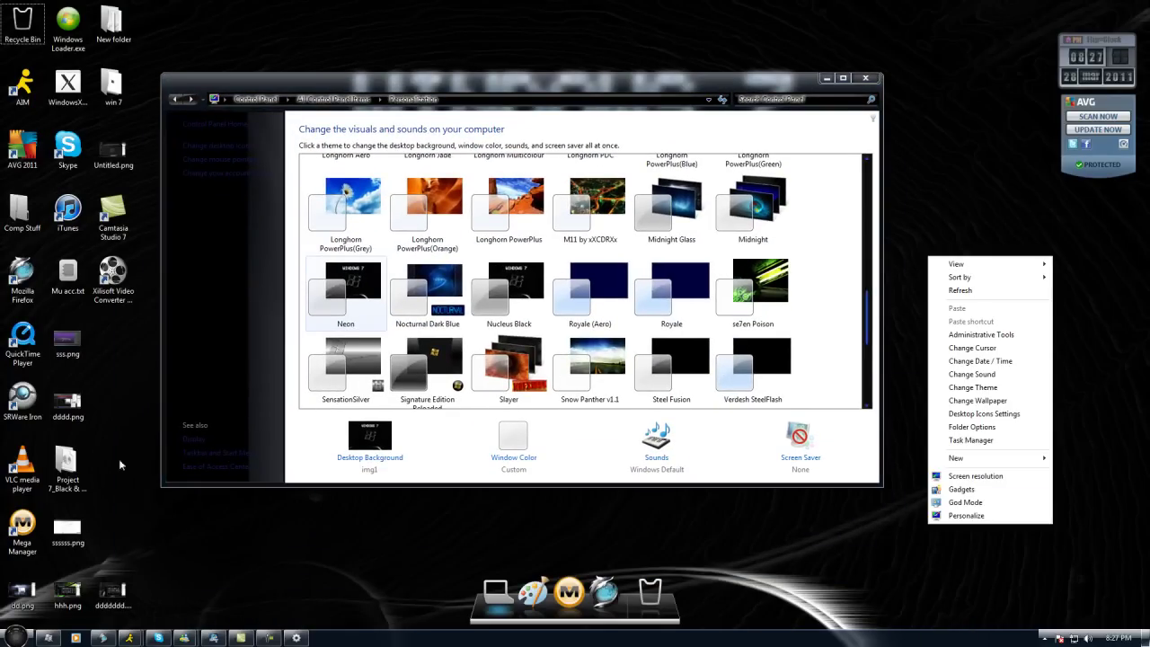
{"action": "left_click", "coordinate": [16, 637]}
{"action": "left_click", "coordinate": [97, 586]}
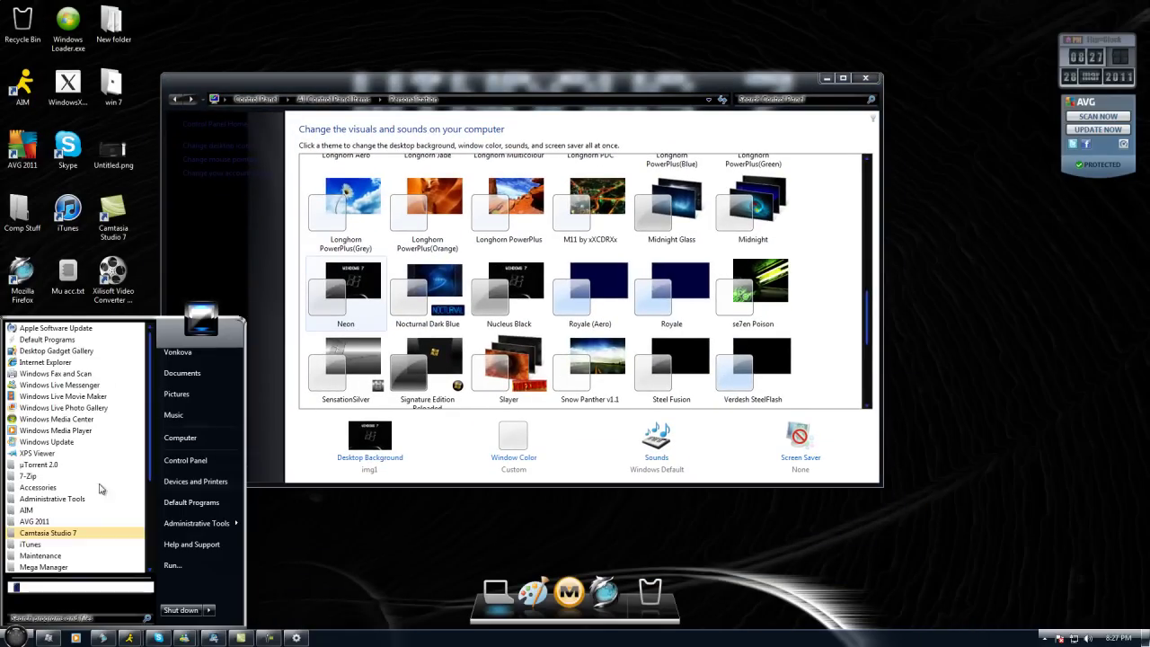
{"action": "left_click", "coordinate": [100, 586]}
{"action": "key", "text": "super"}
{"action": "left_click", "coordinate": [884, 176]}
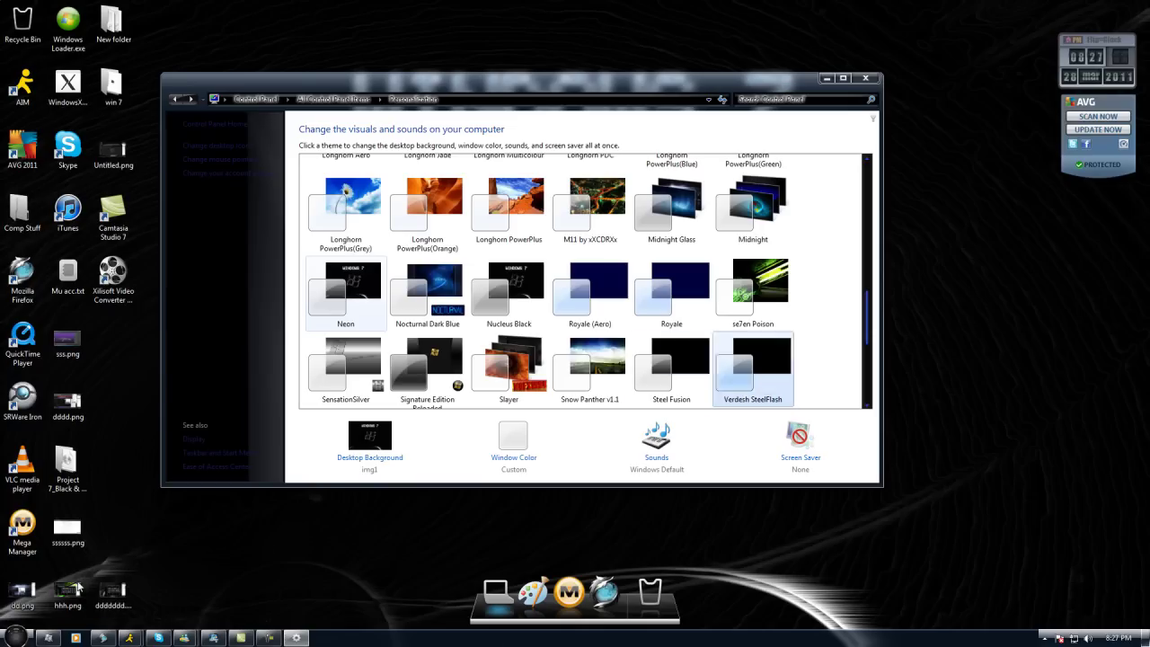
Apply the Nocturnal Dark Blue theme and preview it on the desktop context menu, Start menu and Computer window
{"action": "key", "text": "Right"}
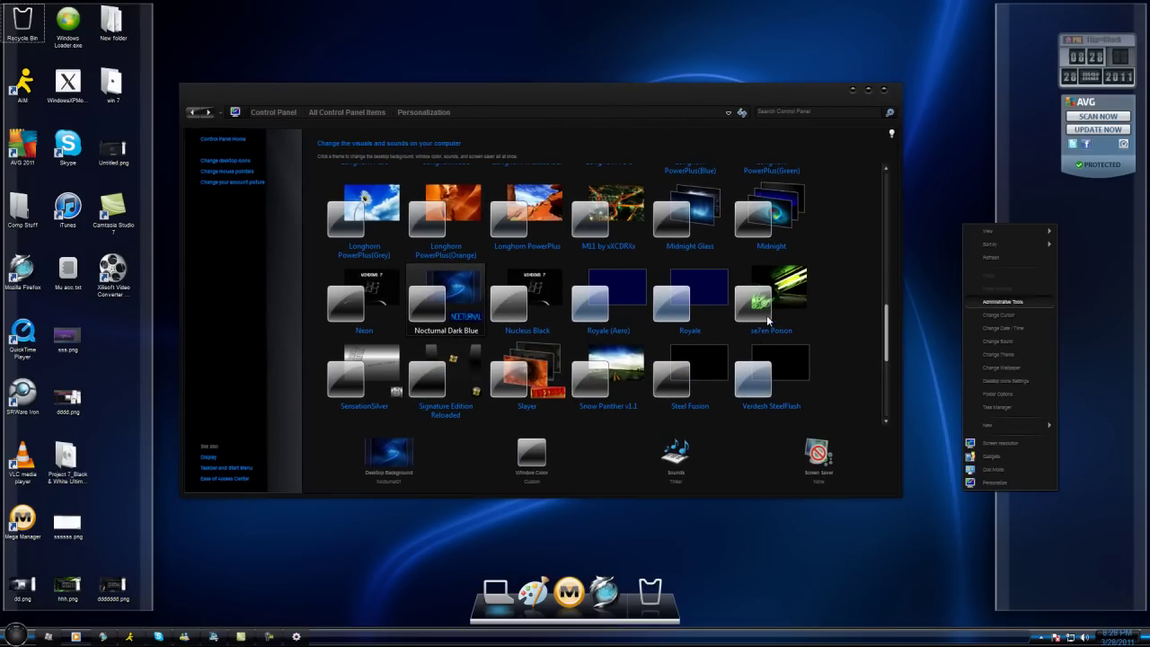
{"action": "key", "text": "super"}
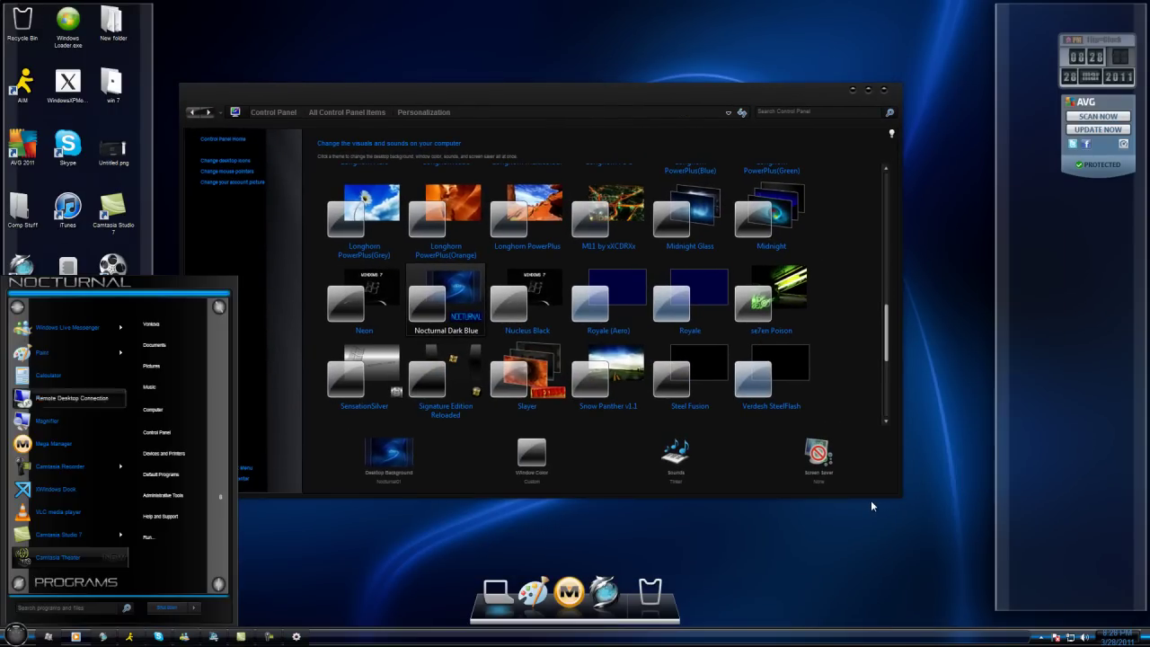
{"action": "left_click", "coordinate": [77, 582]}
{"action": "left_click", "coordinate": [76, 581]}
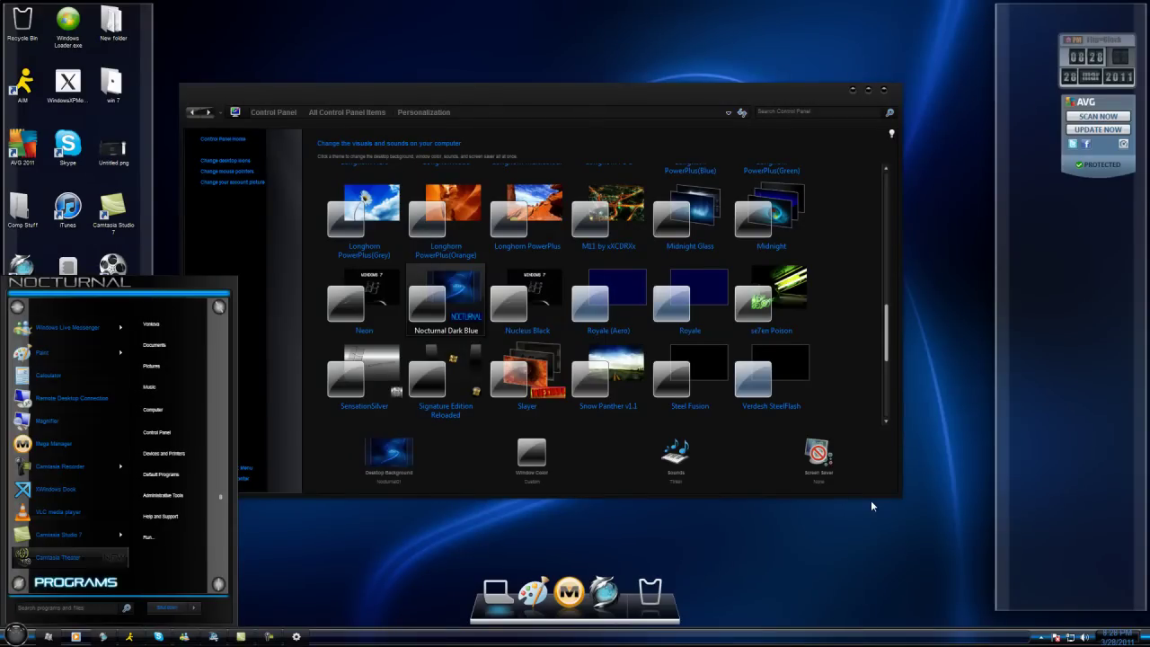
{"action": "left_click", "coordinate": [152, 409]}
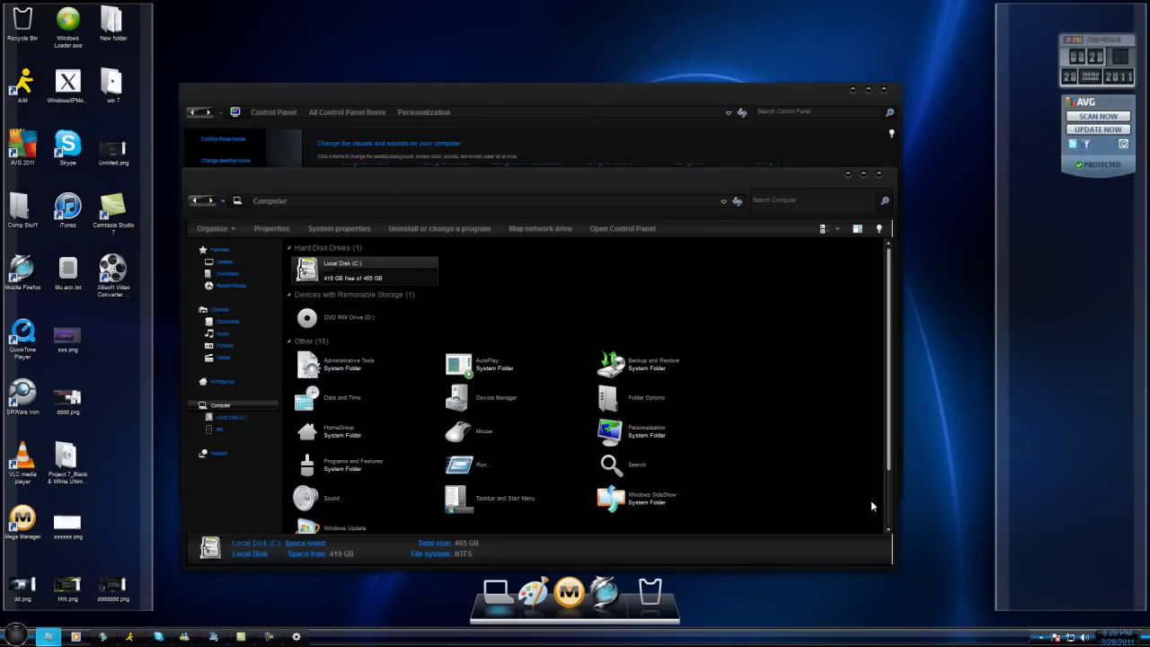
{"action": "left_click", "coordinate": [878, 174]}
Apply the Nucleus Black theme and preview it on the repositioned Personalization window, desktop context menu, Start menu and Computer window
{"action": "left_click", "coordinate": [527, 301]}
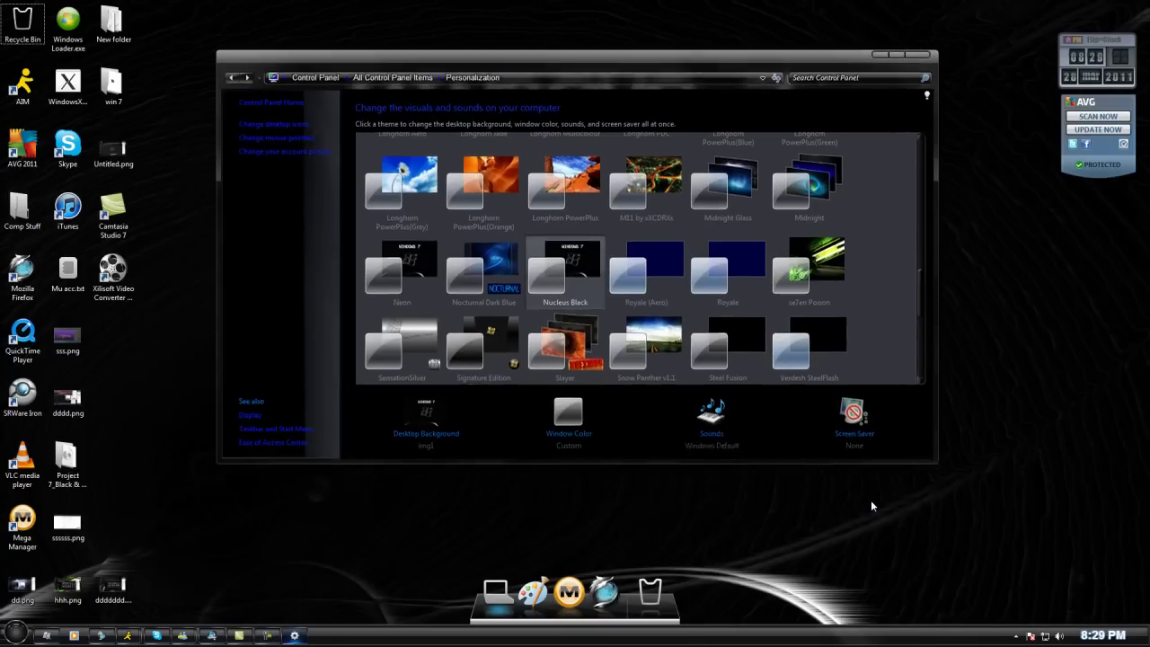
{"action": "left_click_drag", "start_coordinate": [454, 65], "coordinate": [400, 105]}
{"action": "right_click", "coordinate": [948, 266]}
{"action": "left_click", "coordinate": [921, 260]}
{"action": "left_click", "coordinate": [15, 631]}
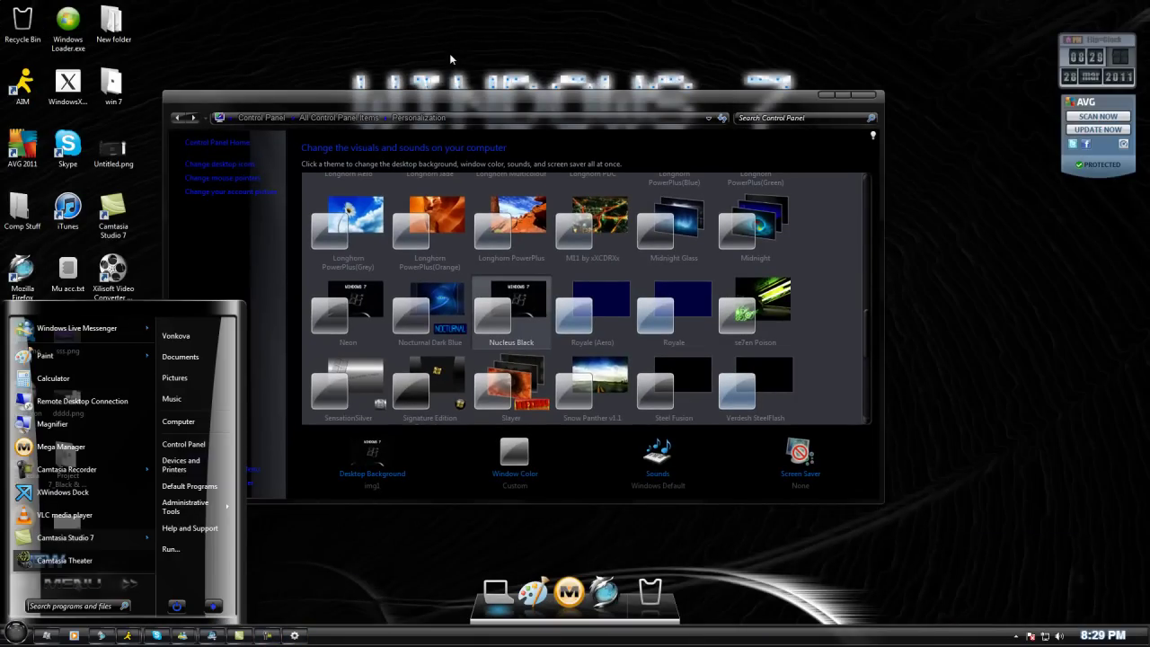
{"action": "left_click", "coordinate": [85, 584]}
{"action": "left_click", "coordinate": [178, 422]}
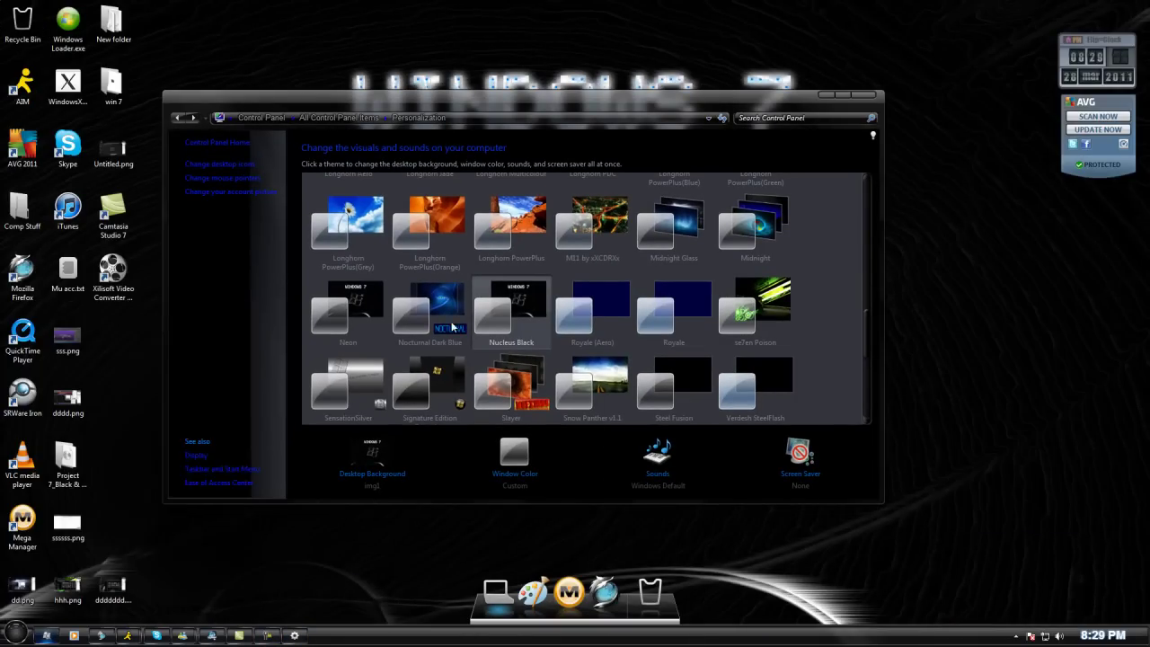
Preview the Nucleus Black theme on the Documents library and Computer views, and dismiss the Explorer window
{"action": "left_click", "coordinate": [235, 316]}
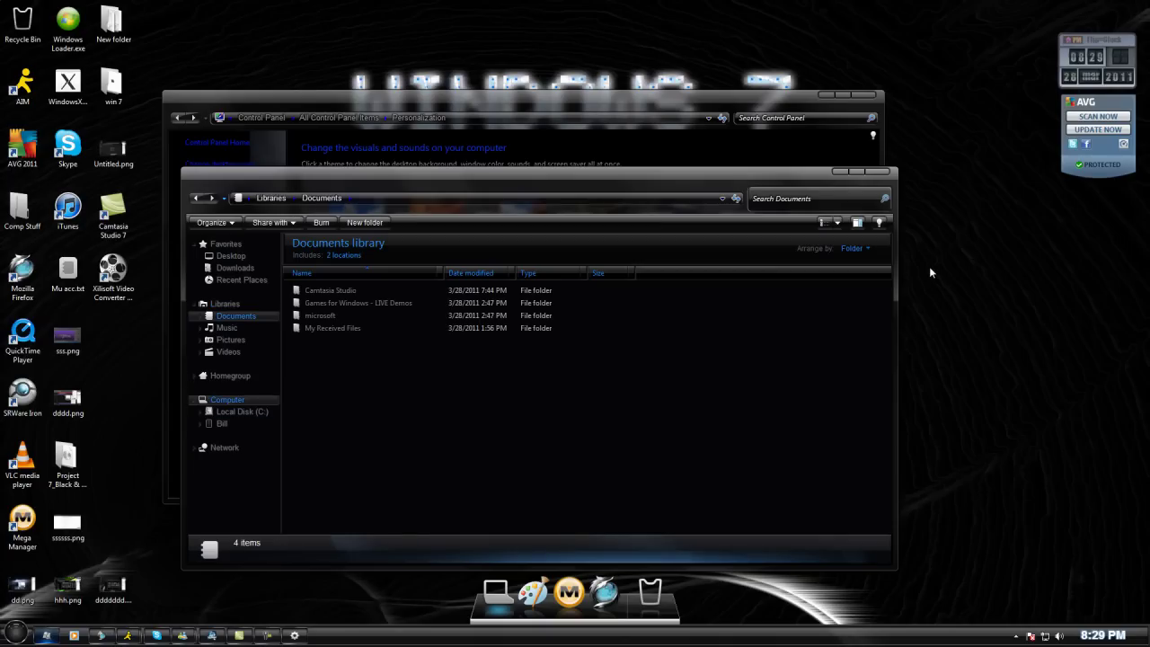
{"action": "left_click", "coordinate": [227, 400]}
{"action": "left_click", "coordinate": [877, 172]}
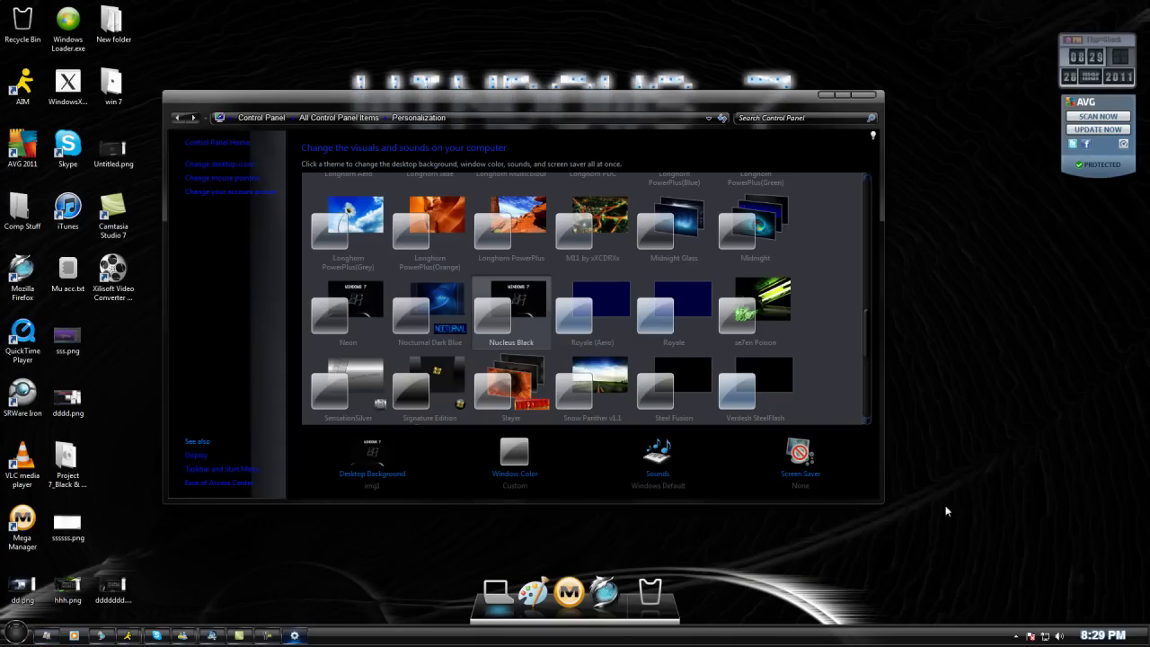
Apply the Royale (Aero) theme and preview it on the Start menu's All Programs list and the Computer window
{"action": "key", "text": "Right"}
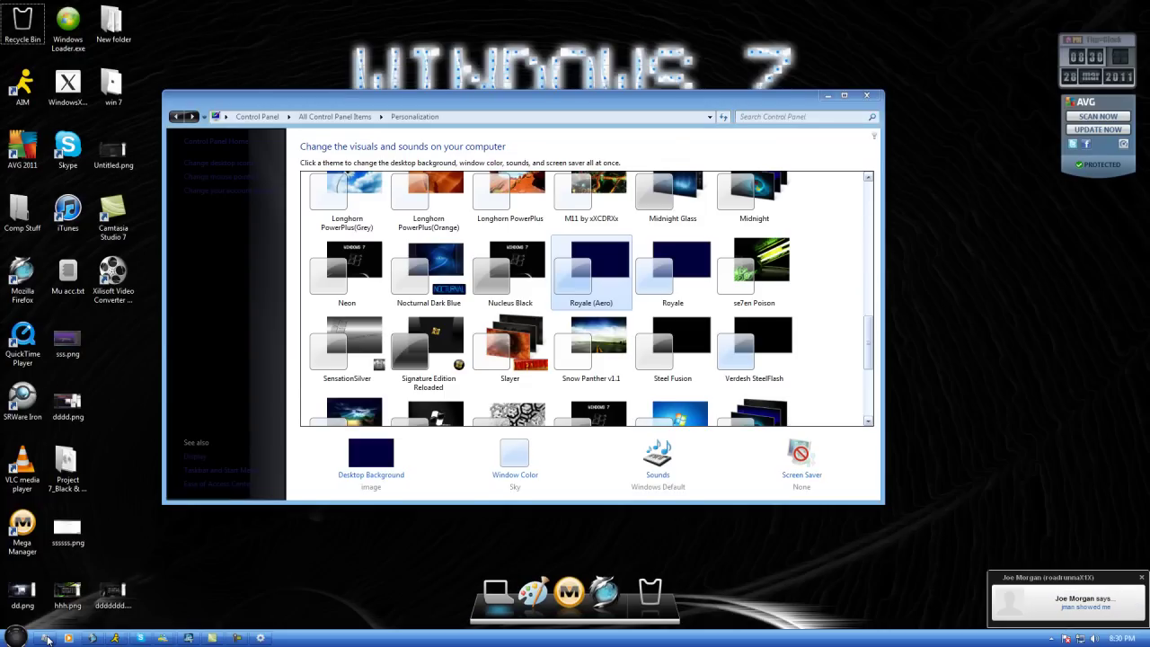
{"action": "left_click", "coordinate": [16, 638]}
{"action": "left_click", "coordinate": [36, 594]}
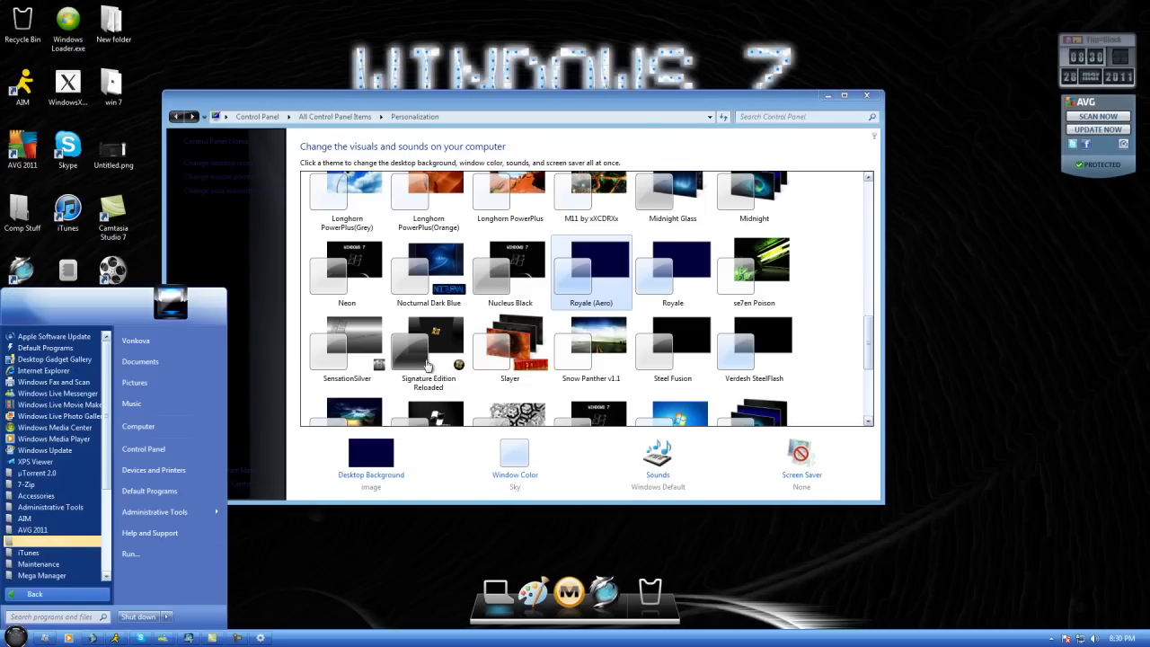
{"action": "key", "text": "super+e"}
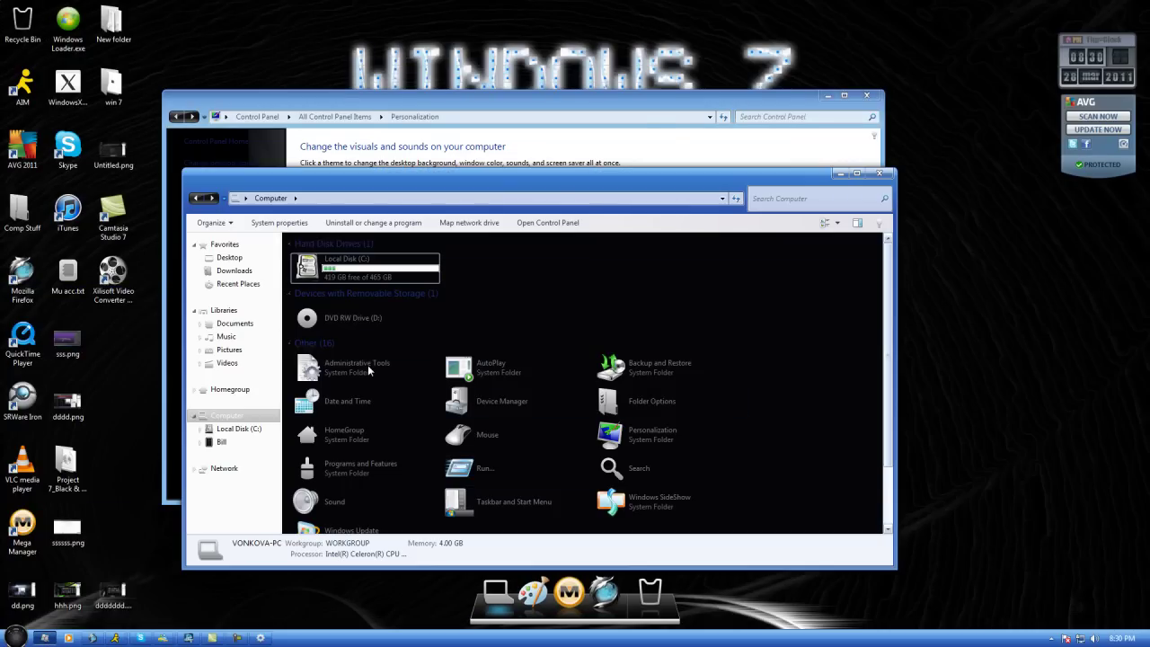
{"action": "left_click", "coordinate": [840, 173]}
Apply the Royale theme and preview it on the desktop context menu and Start menu
{"action": "key", "text": "F9"}
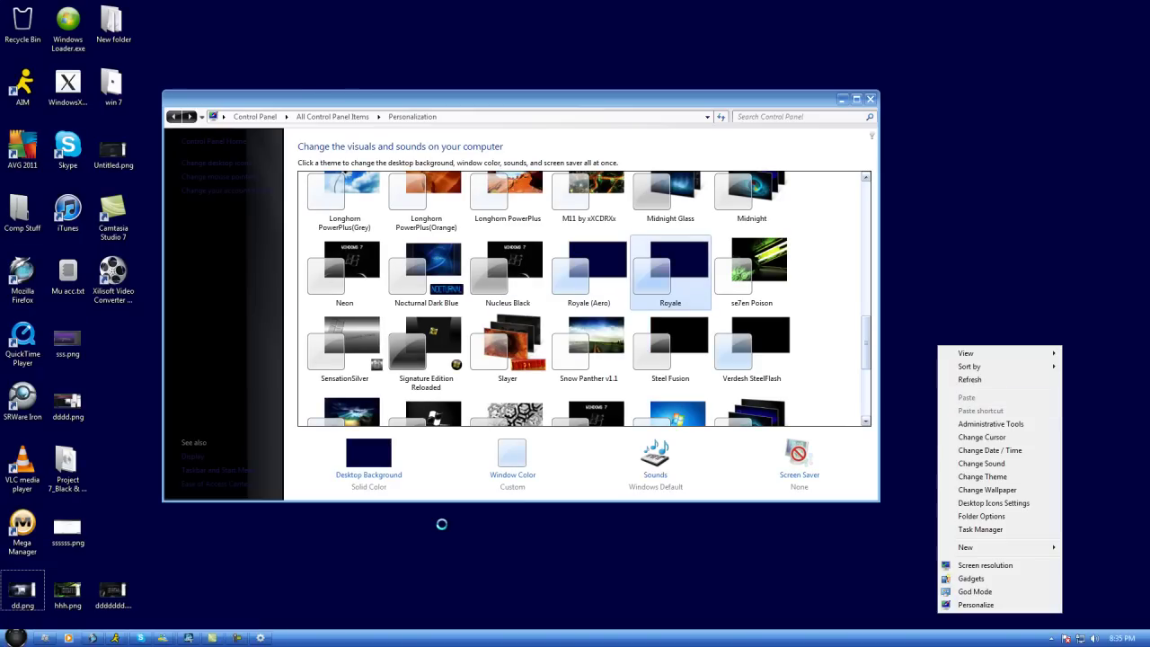
{"action": "key", "text": "super"}
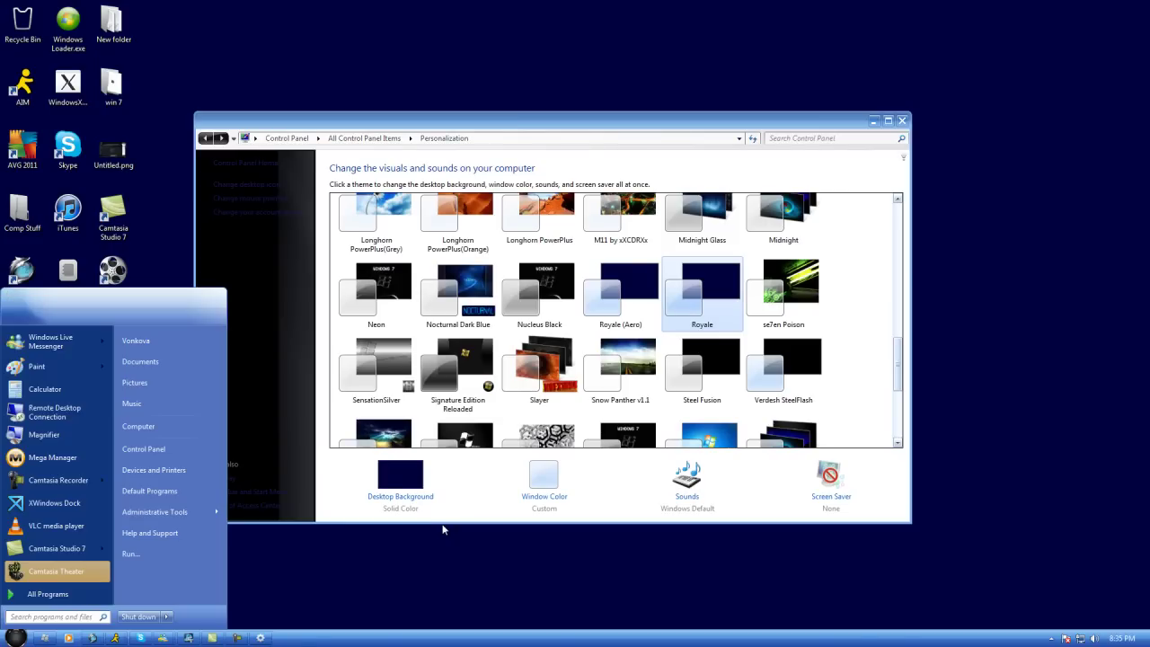
{"action": "key", "text": "super"}
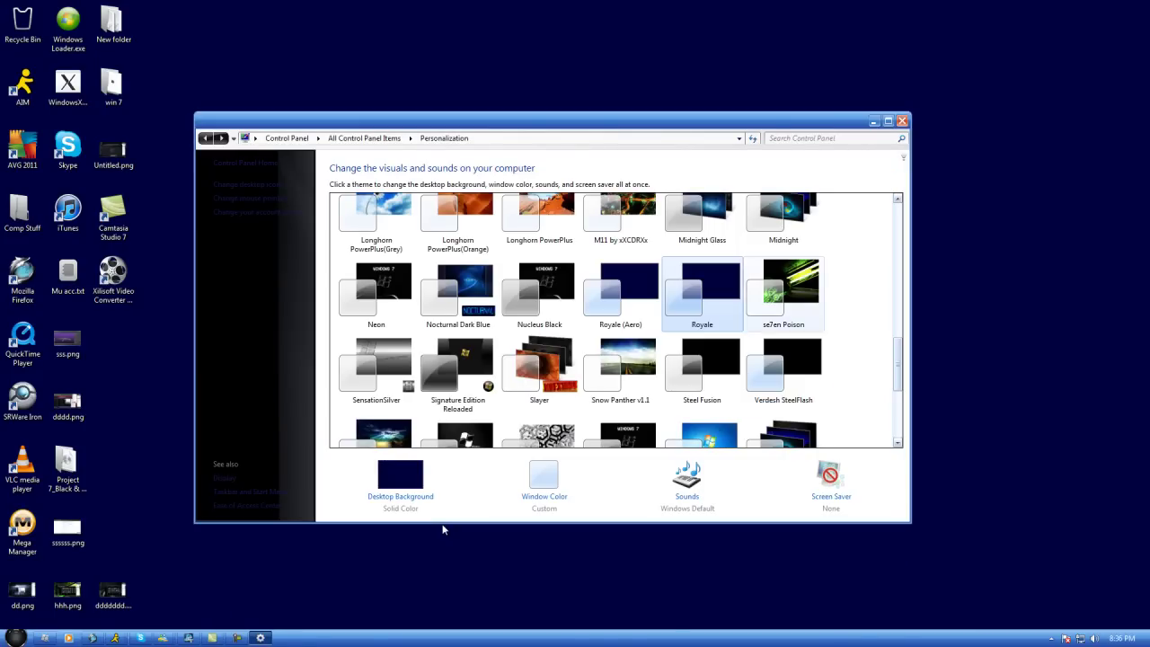
Apply the se7en Poison theme and preview it on the repositioned Personalization window, desktop context menu, Start menu and All Programs list
{"action": "left_click", "coordinate": [783, 295]}
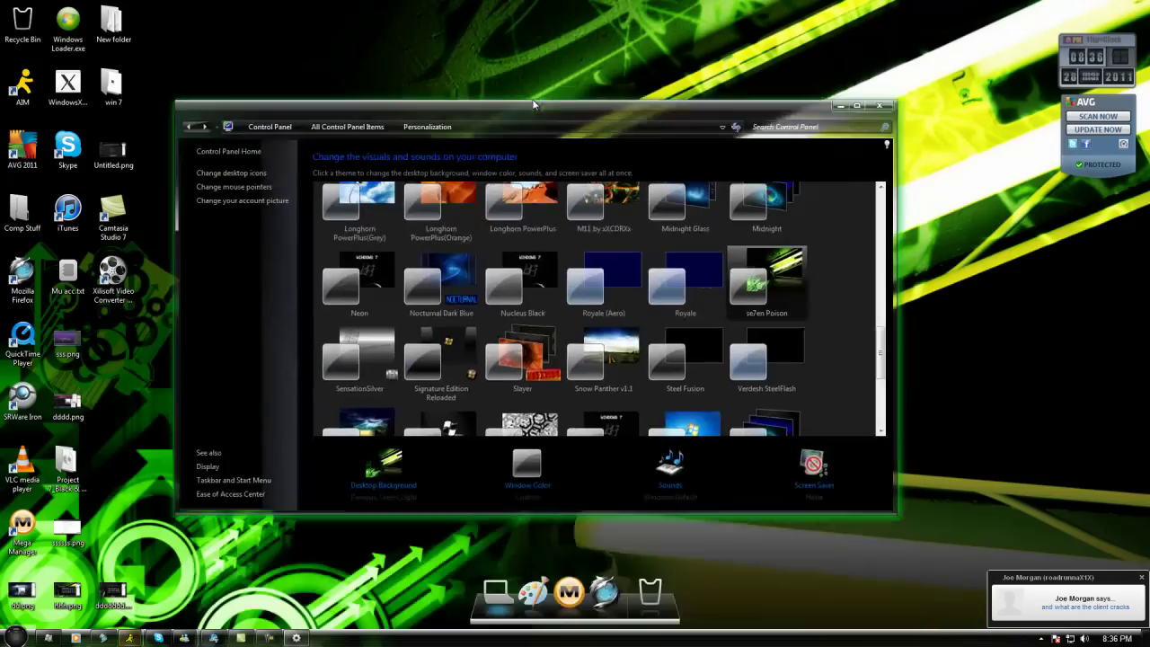
{"action": "left_click_drag", "start_coordinate": [533, 105], "coordinate": [526, 66]}
{"action": "right_click", "coordinate": [971, 327]}
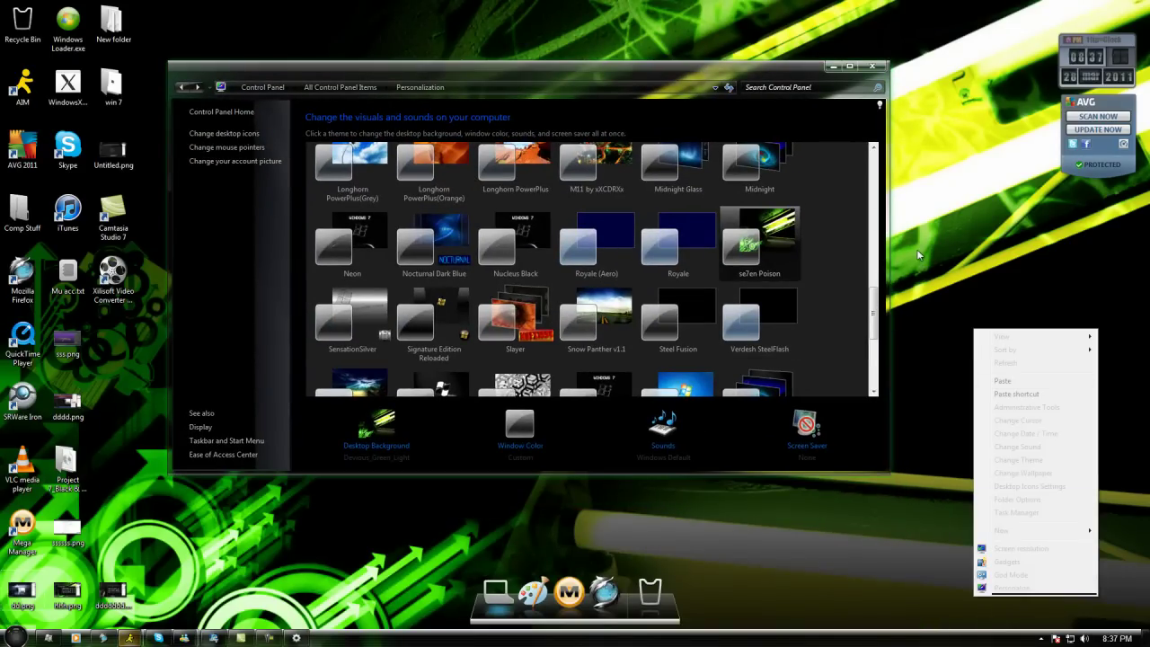
{"action": "key", "text": "super"}
{"action": "left_click", "coordinate": [49, 587]}
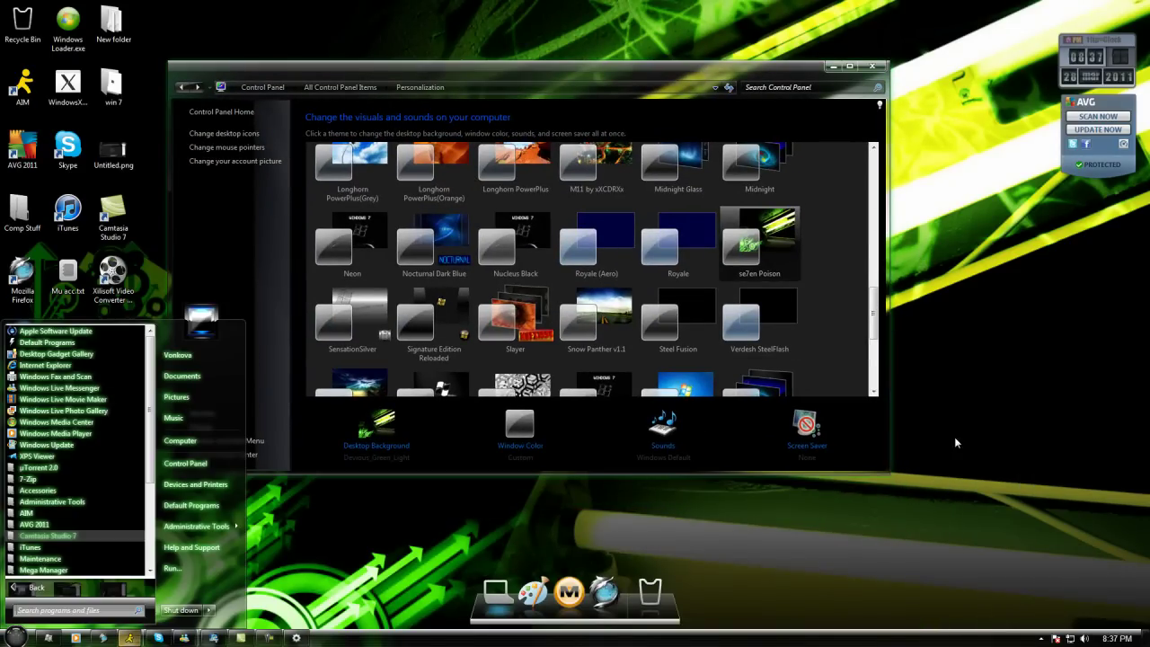
{"action": "left_click", "coordinate": [957, 344]}
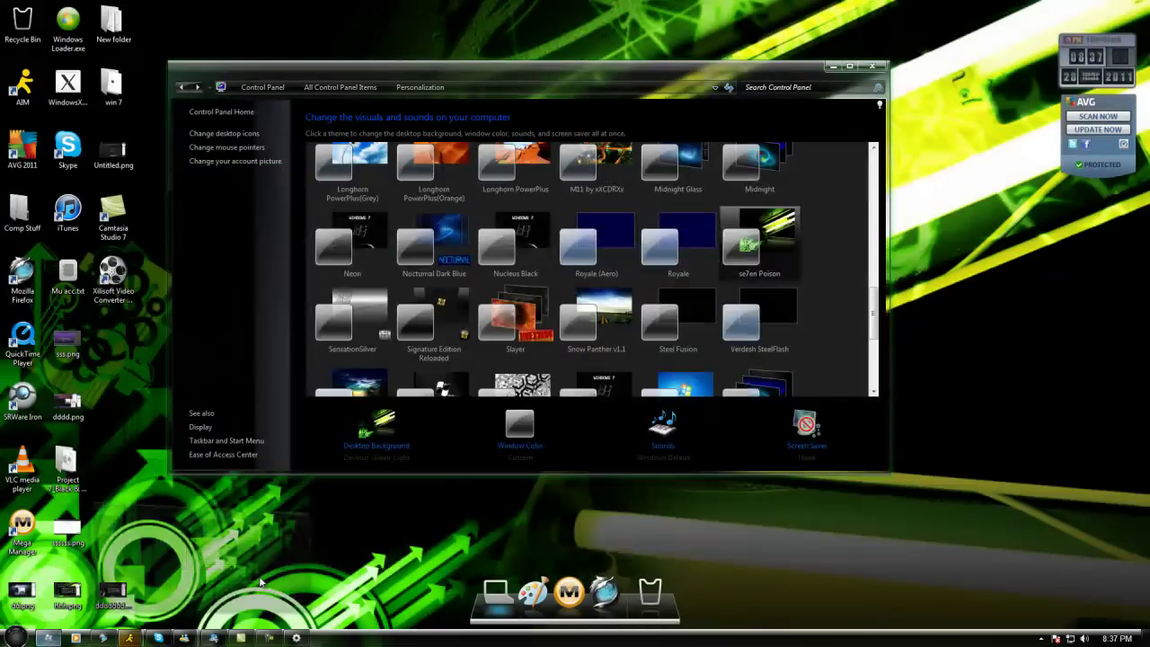
Preview the se7en Poison theme in Explorer by browsing Computer and the libraries, and close the window
{"action": "key", "text": "super+e"}
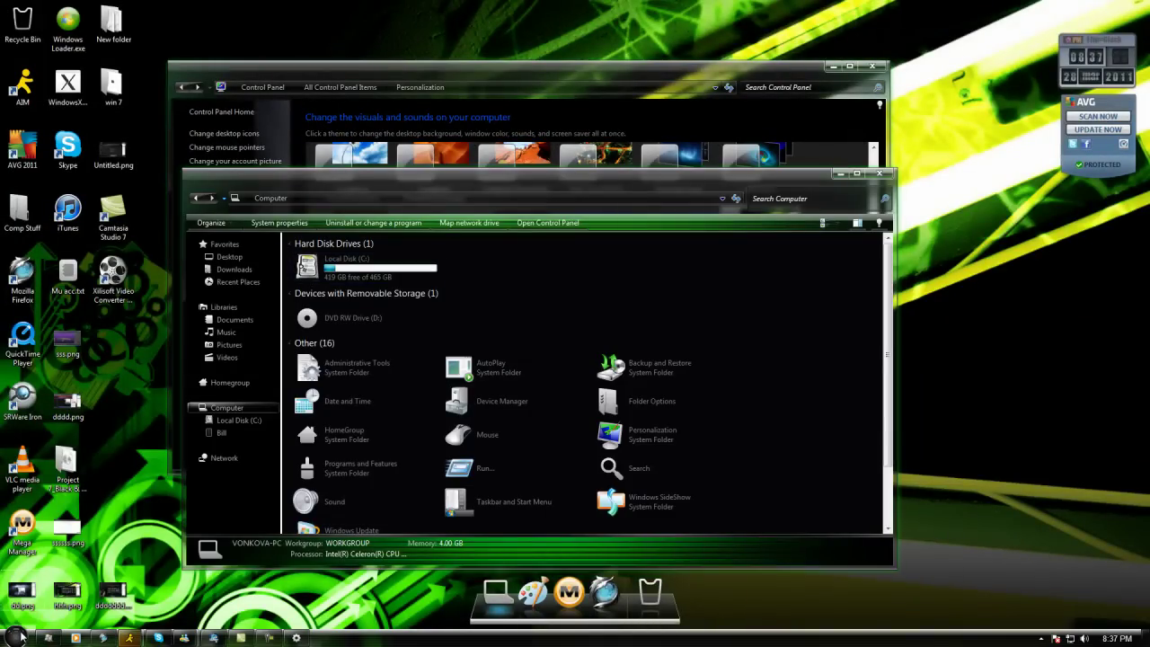
{"action": "left_click", "coordinate": [235, 320]}
{"action": "left_click", "coordinate": [224, 307]}
{"action": "left_click", "coordinate": [226, 332]}
{"action": "key", "text": "Down"}
{"action": "key", "text": "Down"}
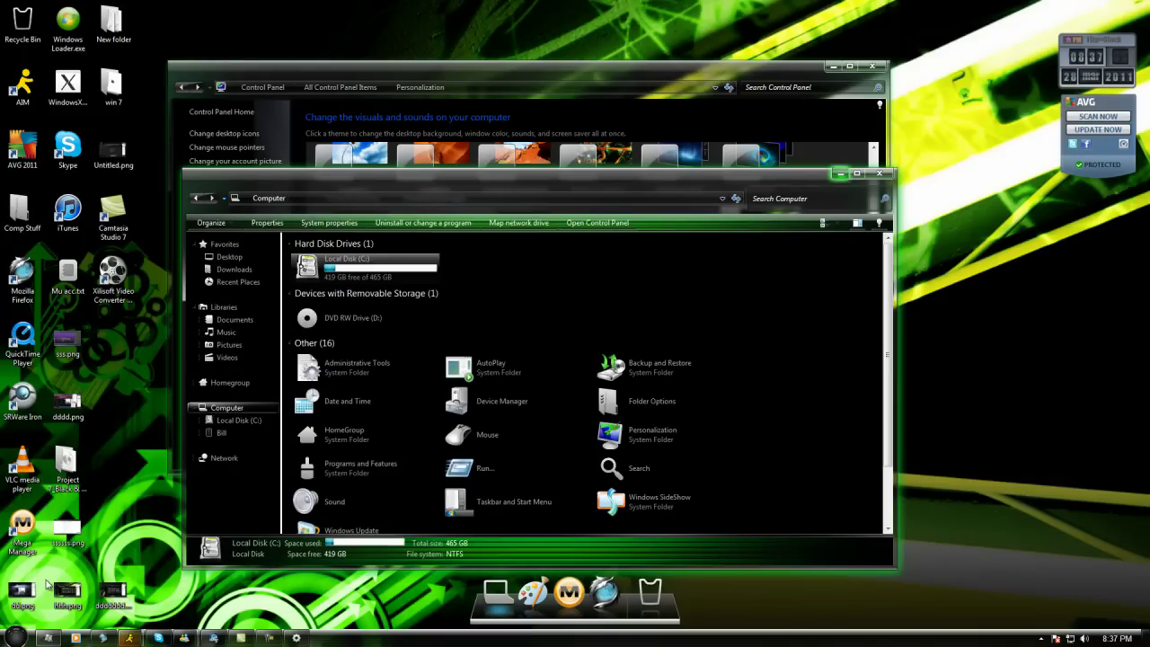
{"action": "key", "text": "alt+F4"}
Apply the SensationSilver theme and preview it on the Start menu and Computer window
{"action": "left_click", "coordinate": [352, 320]}
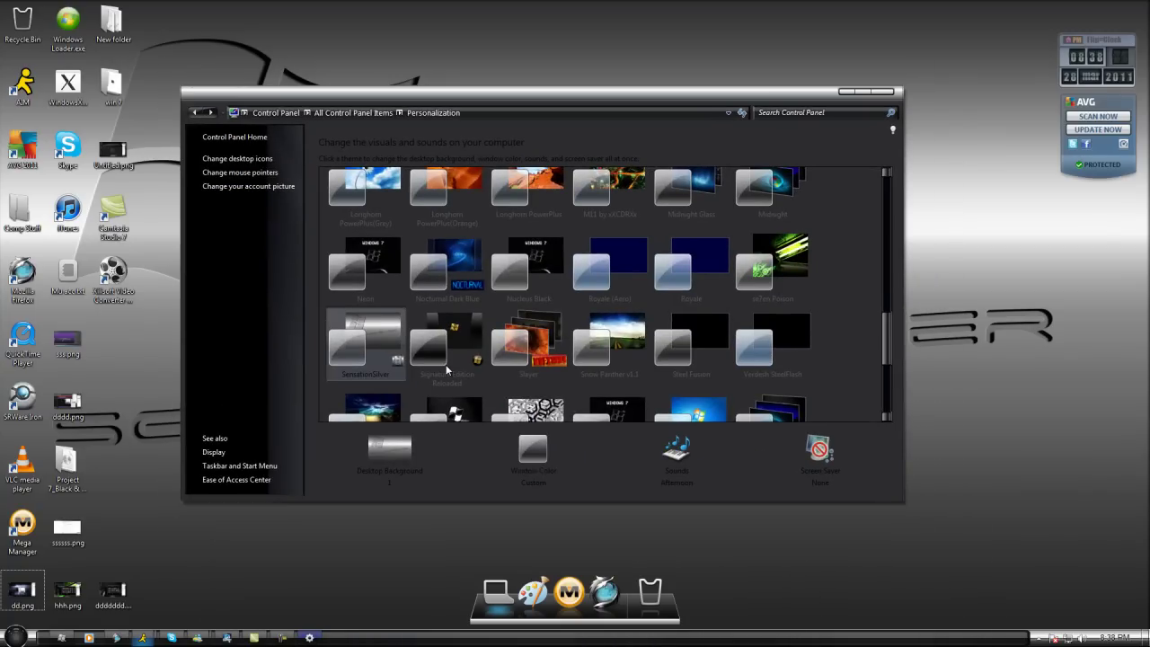
{"action": "key", "text": "super"}
{"action": "key", "text": "Up"}
{"action": "key", "text": "Return"}
{"action": "left_click", "coordinate": [72, 588]}
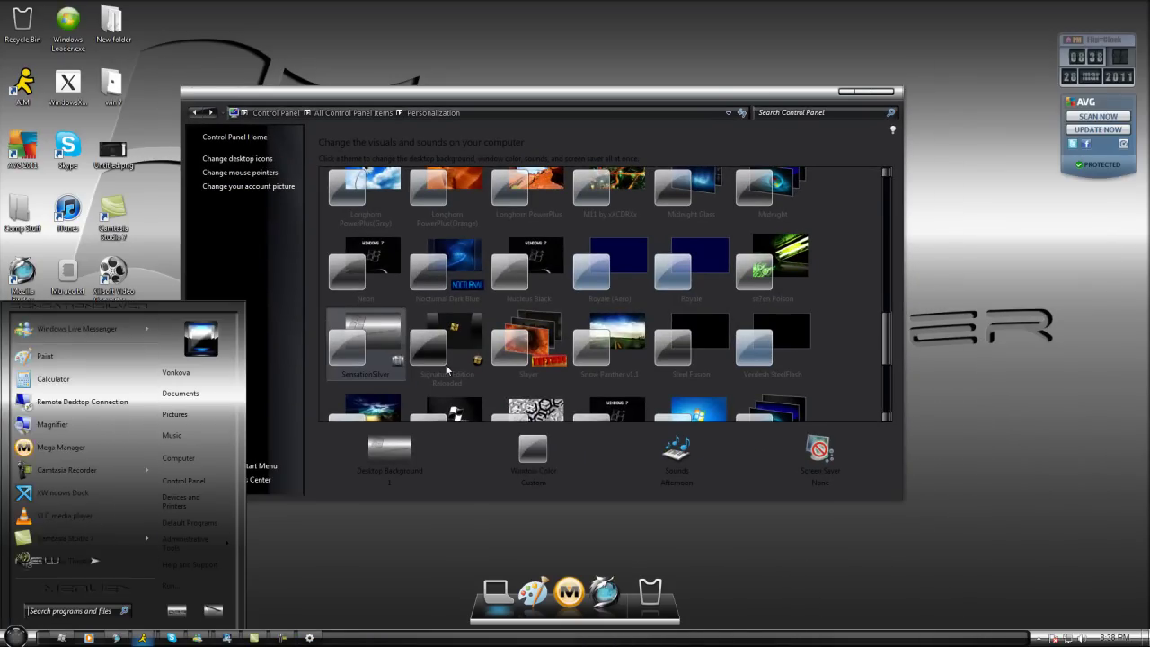
{"action": "left_click", "coordinate": [178, 458]}
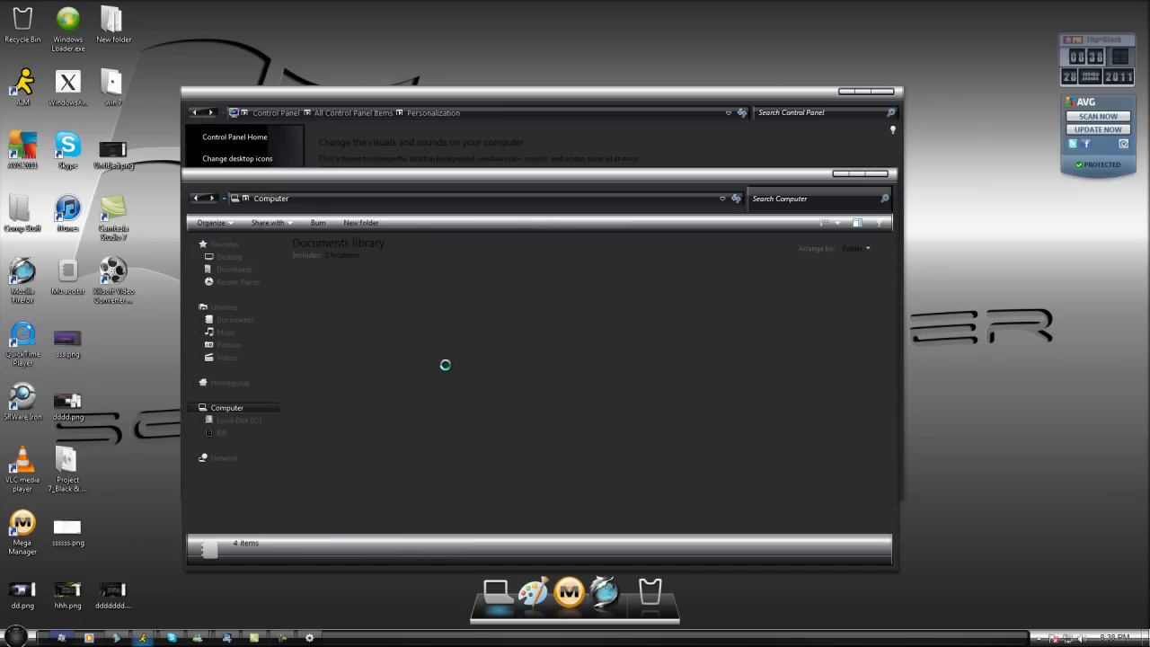
{"action": "left_click", "coordinate": [876, 173]}
{"action": "left_click", "coordinate": [282, 637]}
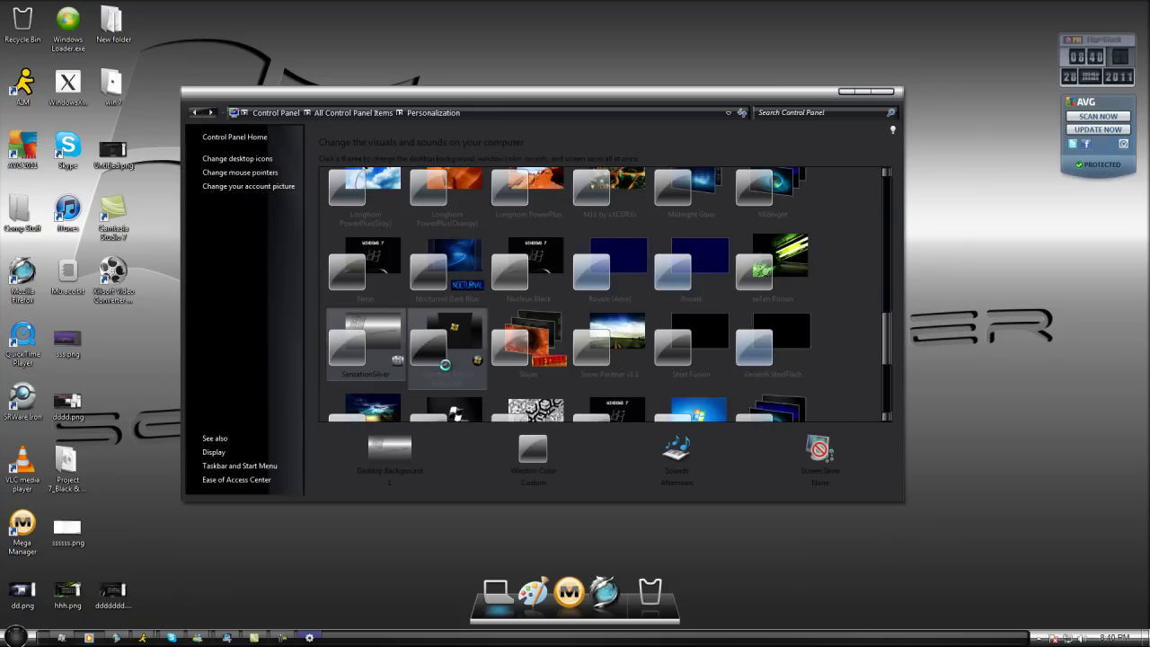
Apply the Signature Edition Reloaded theme and preview it on the desktop context menu, Start menu and All Programs list
{"action": "left_click", "coordinate": [445, 365]}
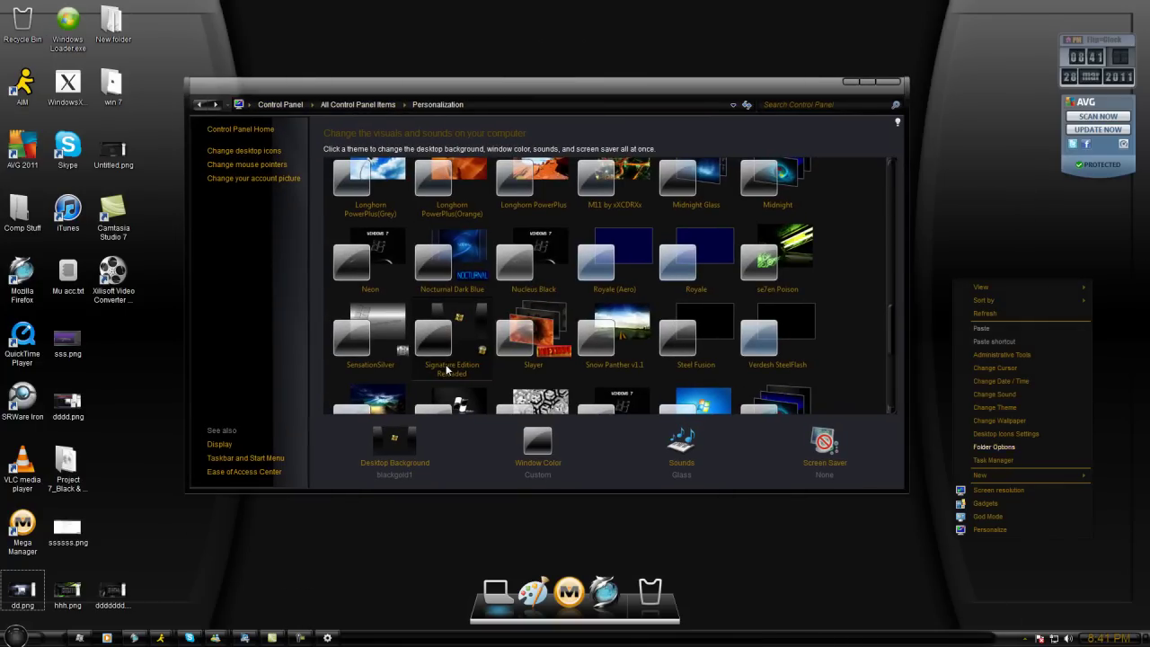
{"action": "left_click", "coordinate": [15, 636]}
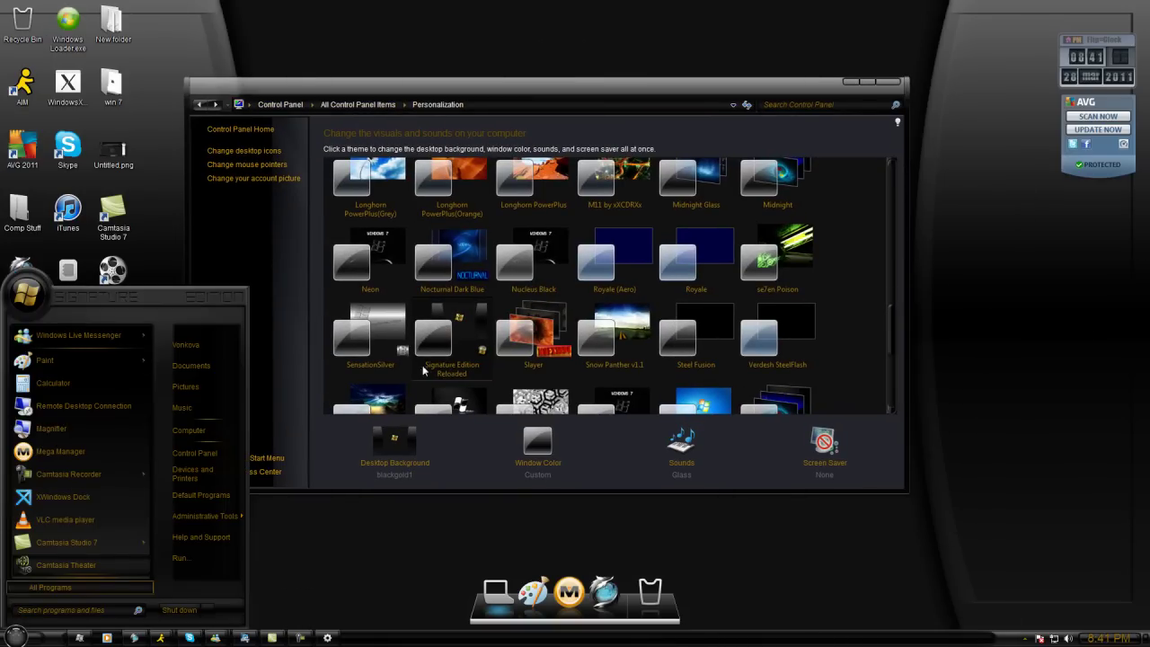
{"action": "left_click", "coordinate": [44, 587]}
{"action": "left_click", "coordinate": [37, 588]}
Preview the Signature Edition Reloaded theme in Explorer on Computer, Documents and Local Disk (C:), and dismiss the window
{"action": "left_click", "coordinate": [189, 431]}
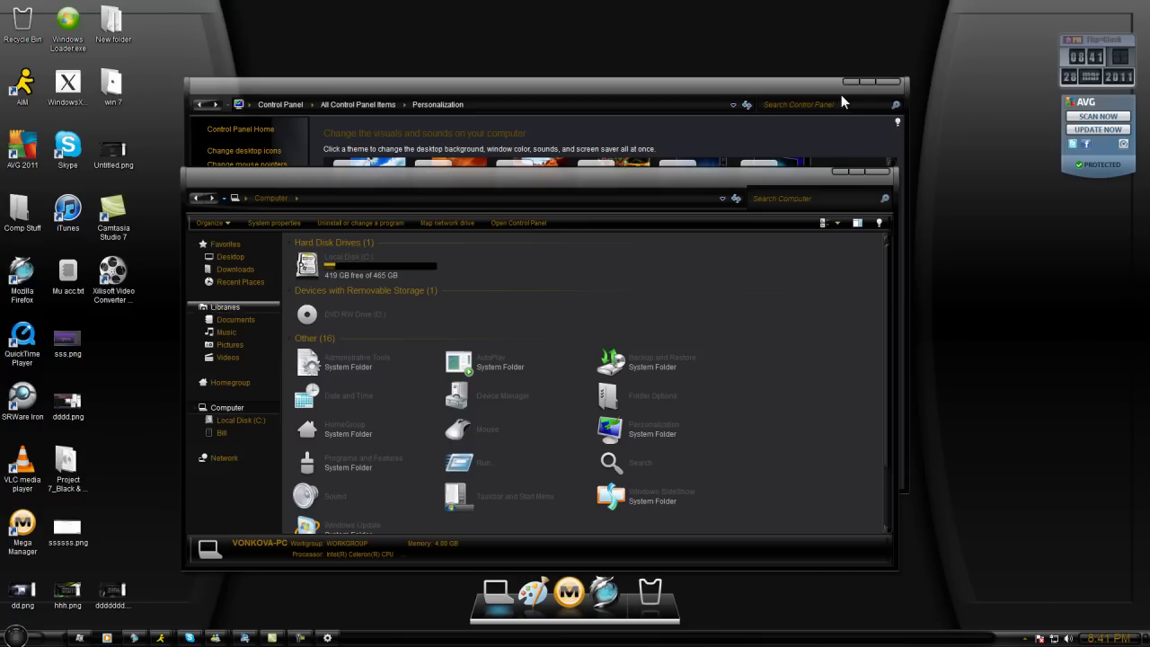
{"action": "left_click", "coordinate": [235, 320]}
{"action": "left_click", "coordinate": [240, 420]}
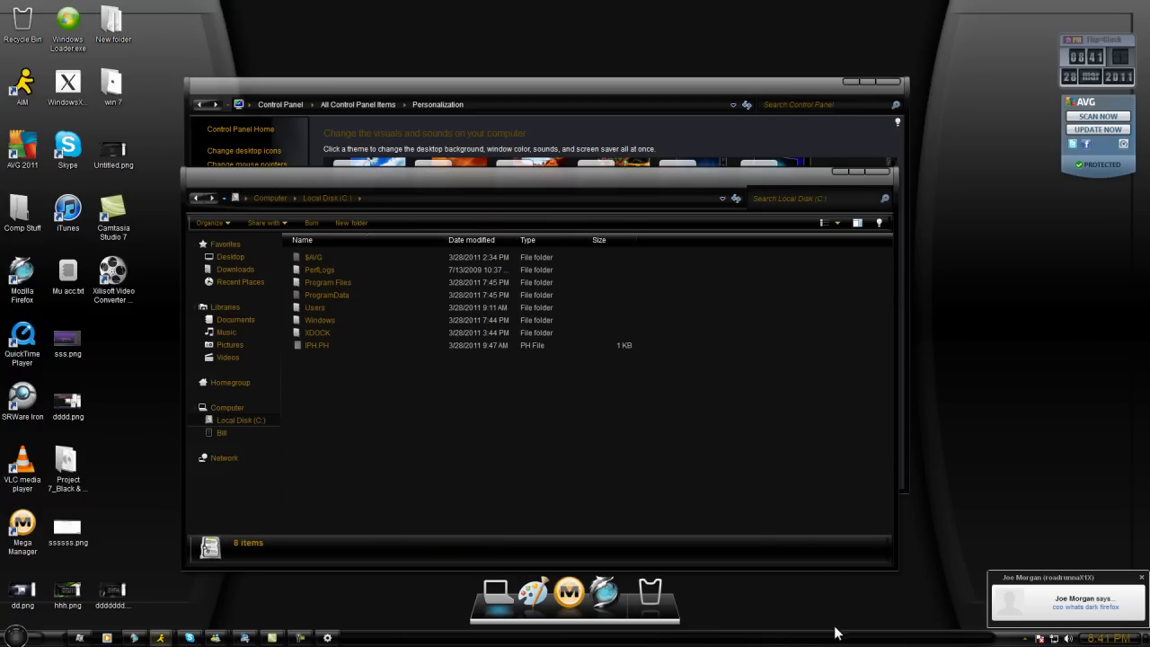
{"action": "left_click", "coordinate": [227, 408]}
{"action": "left_click", "coordinate": [877, 171]}
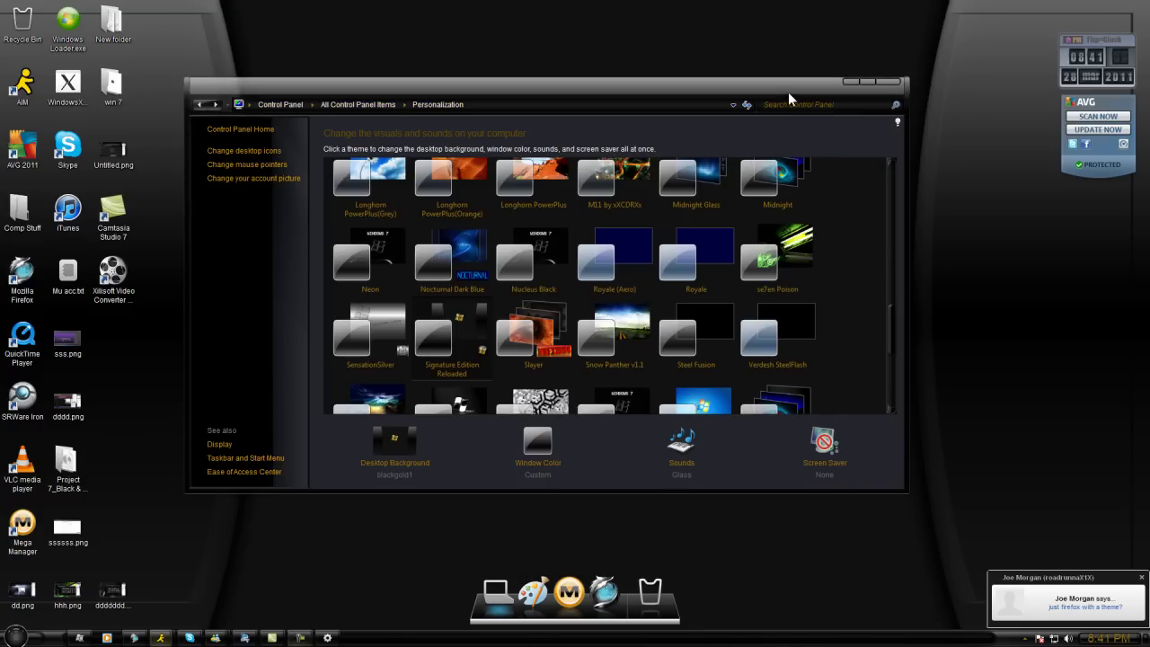
{"action": "key", "text": "F10"}
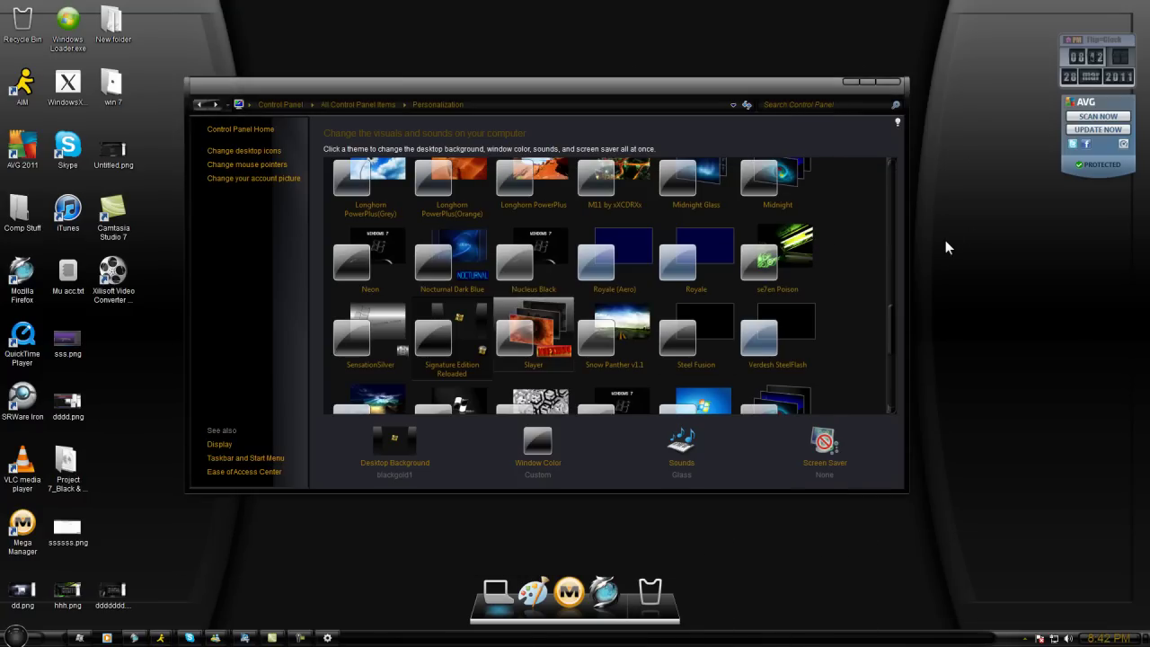
Apply the Slayer theme and preview it on the Start menu, All Programs list and Explorer window
{"action": "left_click", "coordinate": [534, 334]}
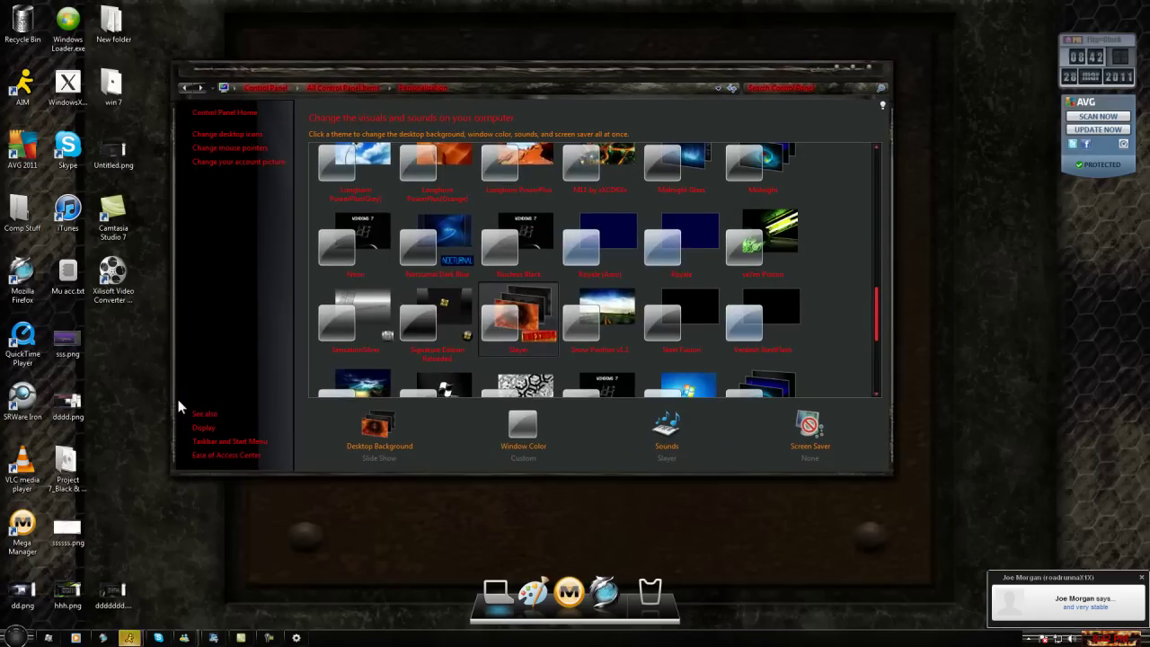
{"action": "left_click", "coordinate": [16, 636]}
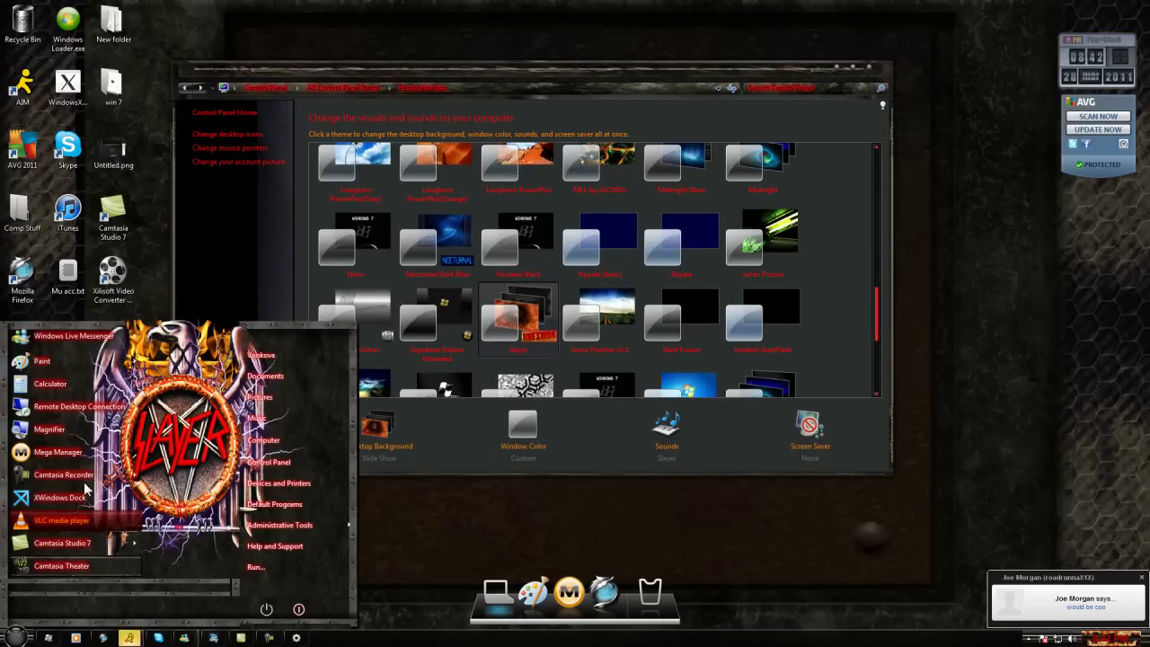
{"action": "left_click", "coordinate": [55, 586]}
{"action": "left_click", "coordinate": [56, 588]}
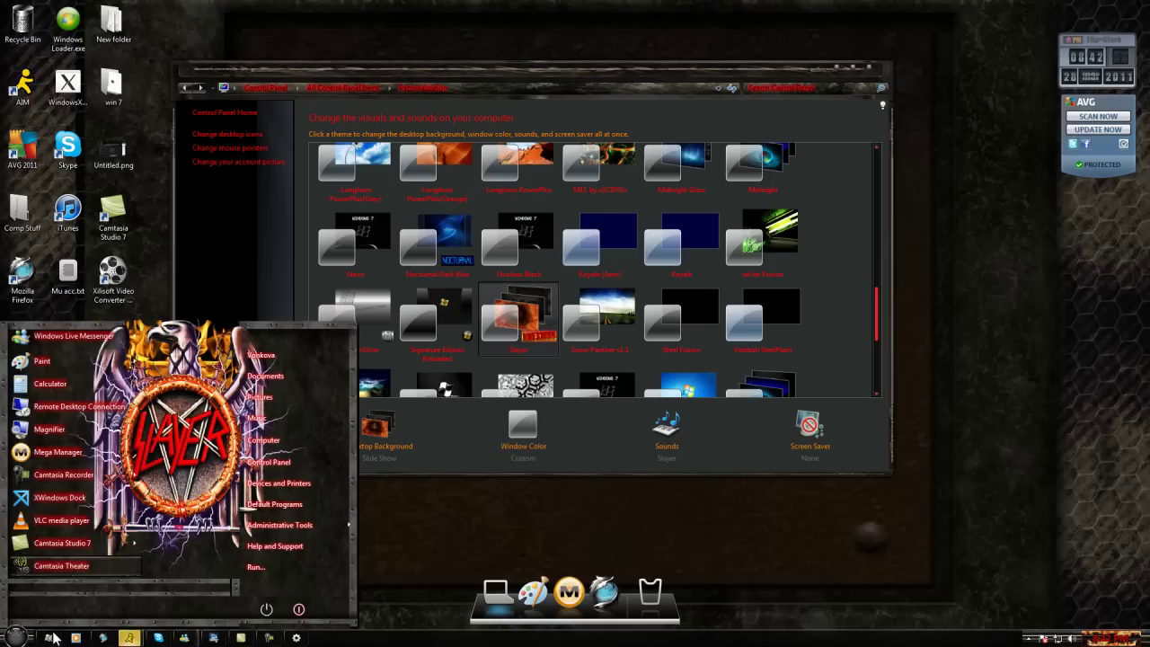
{"action": "left_click", "coordinate": [50, 637]}
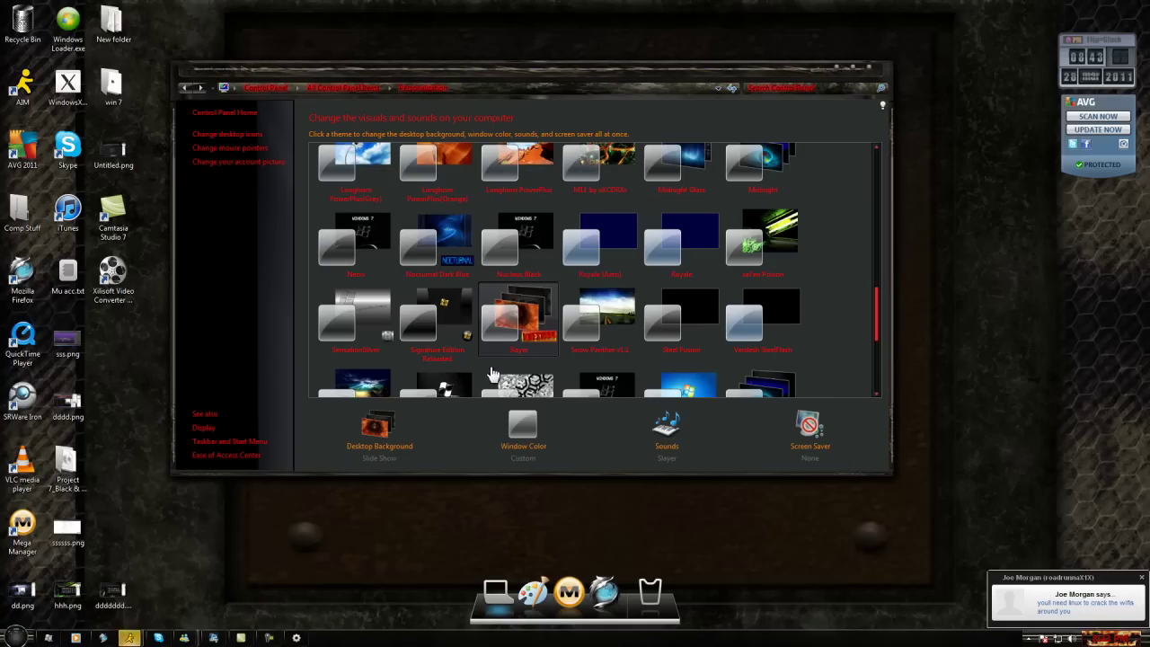
Apply the Snow Panther v1.1 theme and preview it on the Start menu, All Programs list, and Computer and Documents views
{"action": "left_click", "coordinate": [599, 320]}
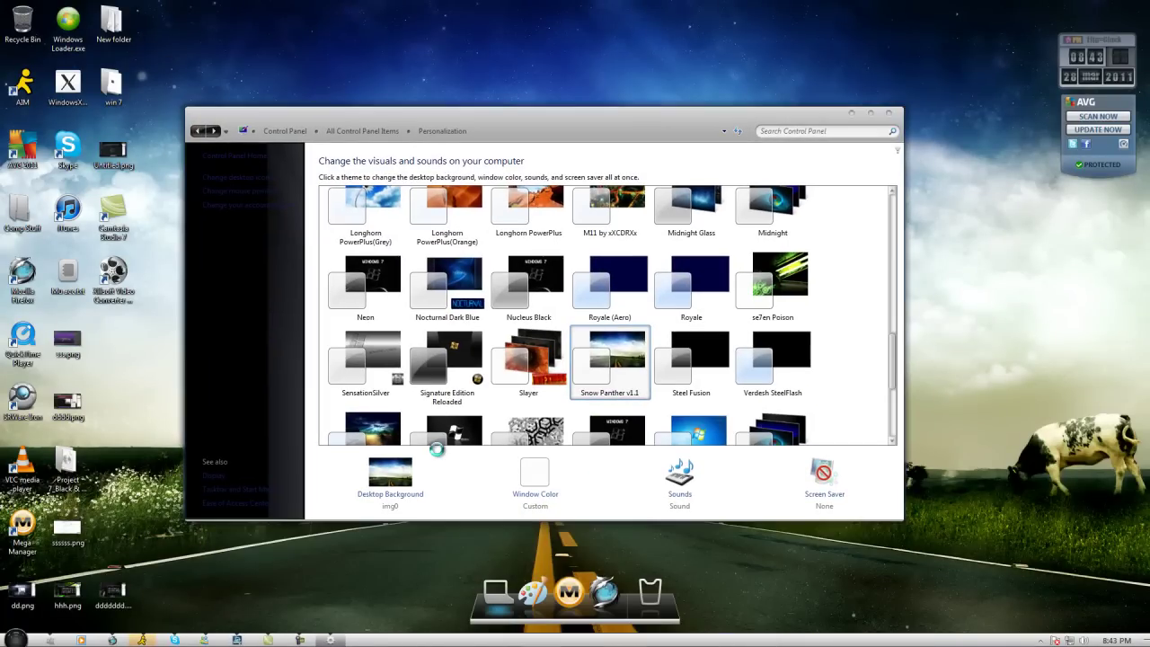
{"action": "left_click", "coordinate": [16, 638]}
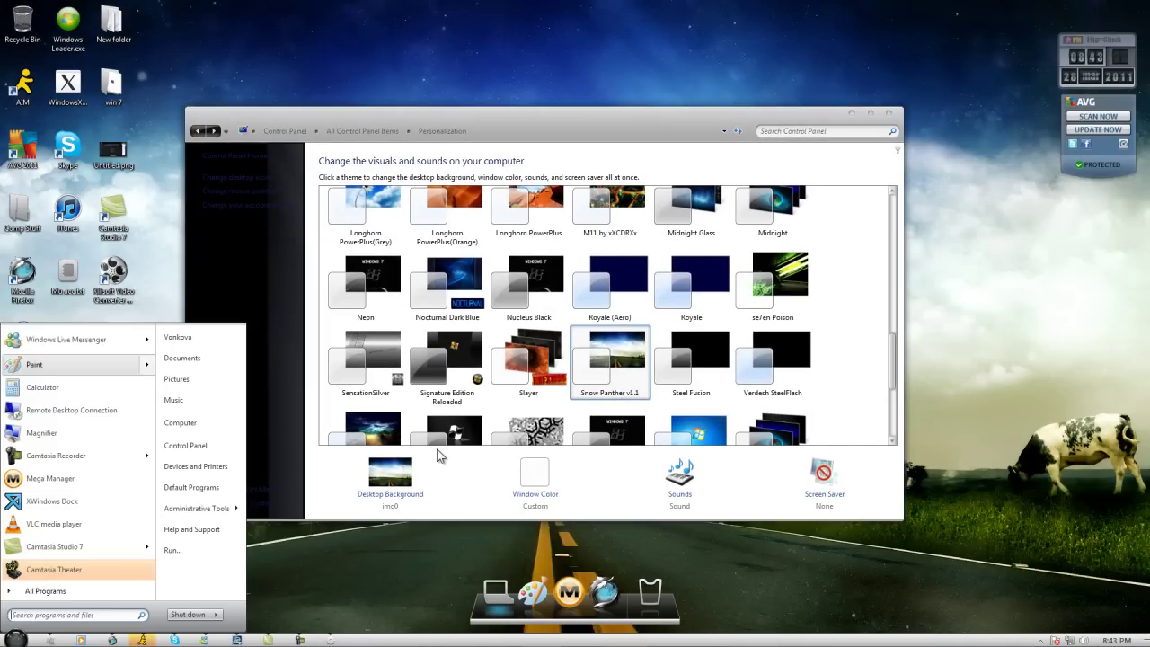
{"action": "left_click", "coordinate": [45, 591]}
{"action": "left_click", "coordinate": [45, 591]}
{"action": "left_click", "coordinate": [180, 423]}
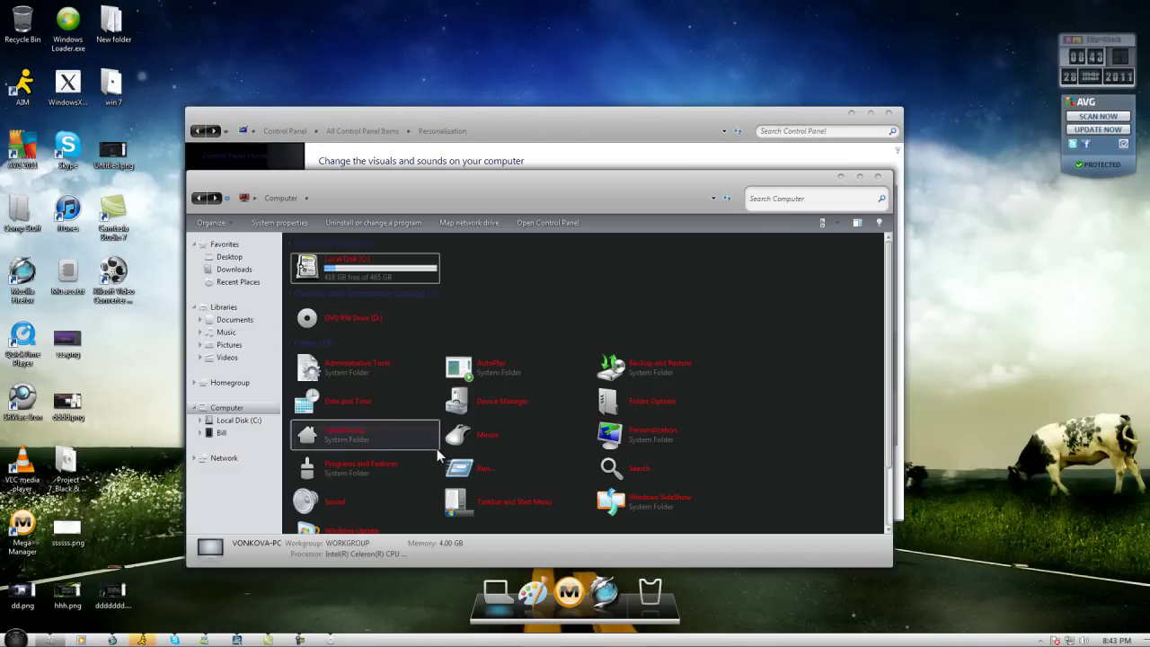
{"action": "left_click", "coordinate": [234, 319]}
{"action": "left_click", "coordinate": [226, 407]}
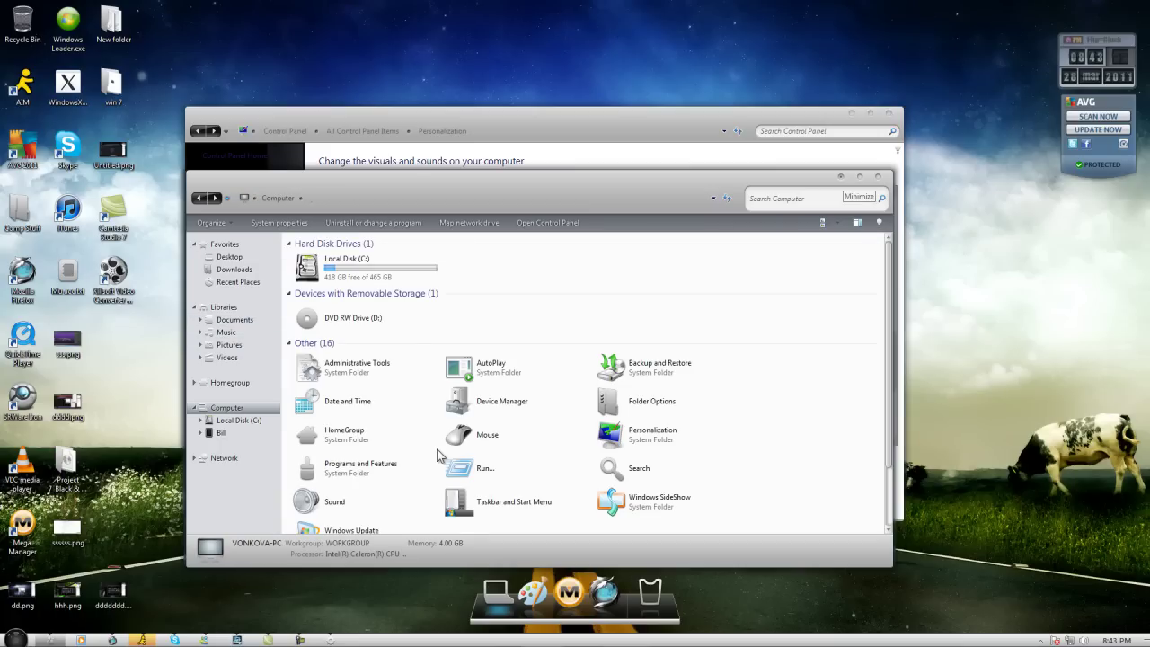
{"action": "left_click", "coordinate": [841, 176]}
Apply the Steel Fusion theme and show the desktop with all windows minimized
{"action": "key", "text": "Right"}
{"action": "key", "text": "Right"}
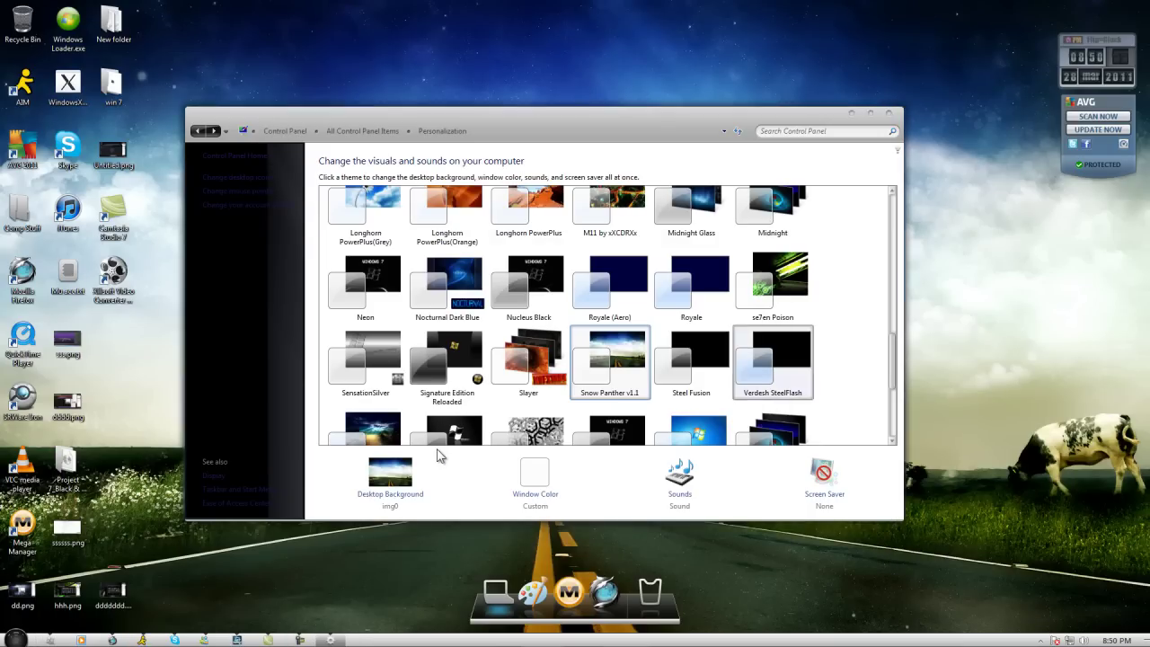
{"action": "key", "text": "Left"}
{"action": "key", "text": "Return"}
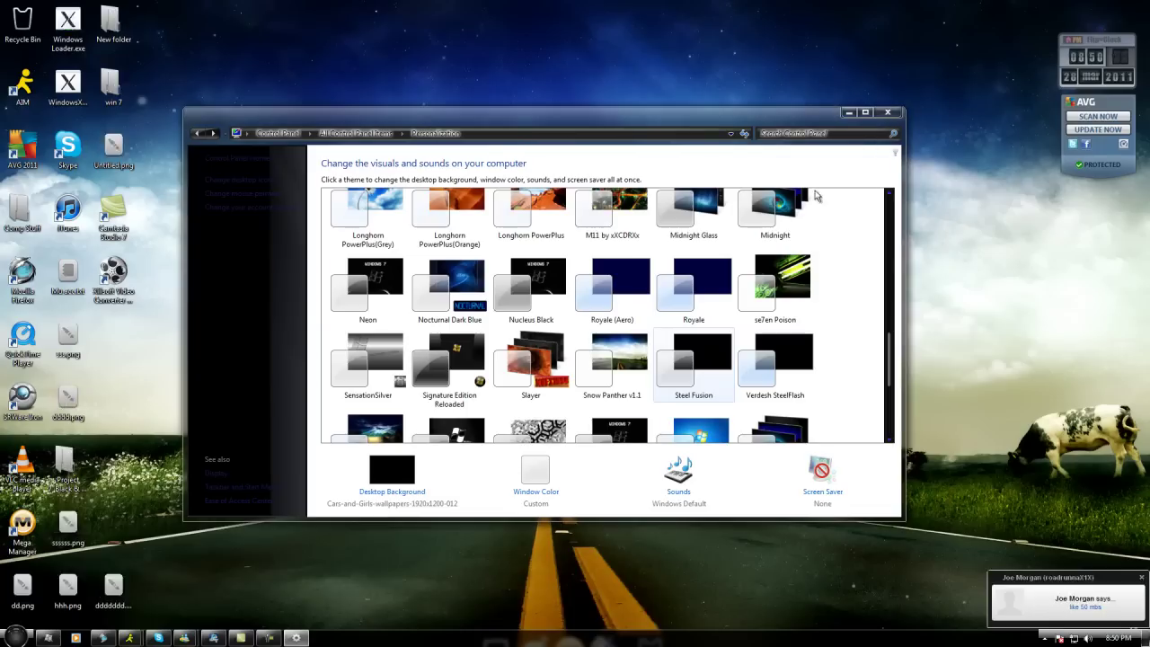
{"action": "key", "text": "super+d"}
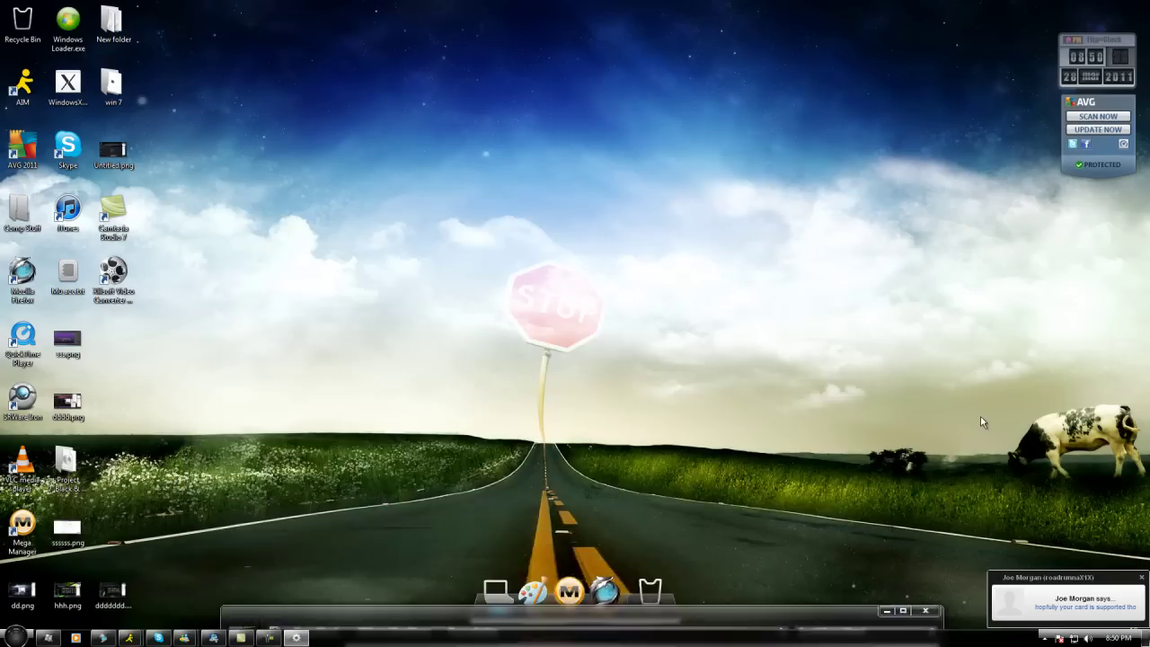
Preview the Steel Fusion theme on the desktop context menu, Personalization window, Start menu, All Programs list, and Explorer's Documents and Computer views
{"action": "key", "text": "super+d"}
{"action": "right_click", "coordinate": [920, 290]}
{"action": "left_click", "coordinate": [979, 449]}
{"action": "key", "text": "super"}
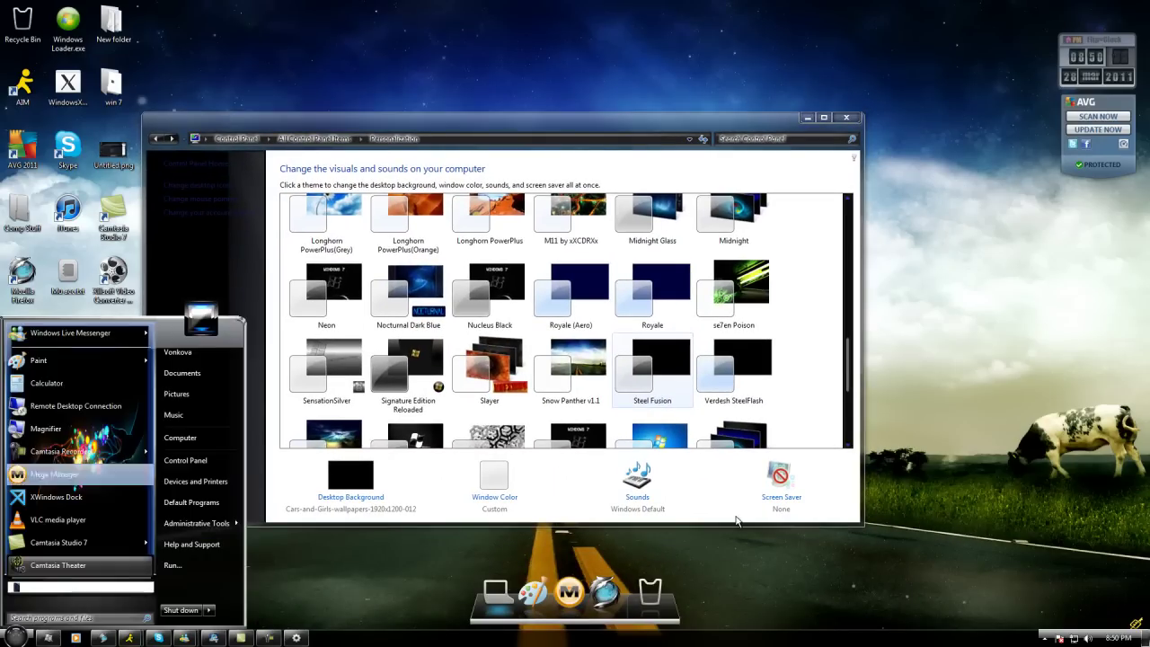
{"action": "left_click", "coordinate": [82, 586]}
{"action": "left_click", "coordinate": [83, 586]}
{"action": "key", "text": "super"}
{"action": "key", "text": "super+e"}
{"action": "left_click", "coordinate": [233, 320]}
{"action": "left_click", "coordinate": [226, 408]}
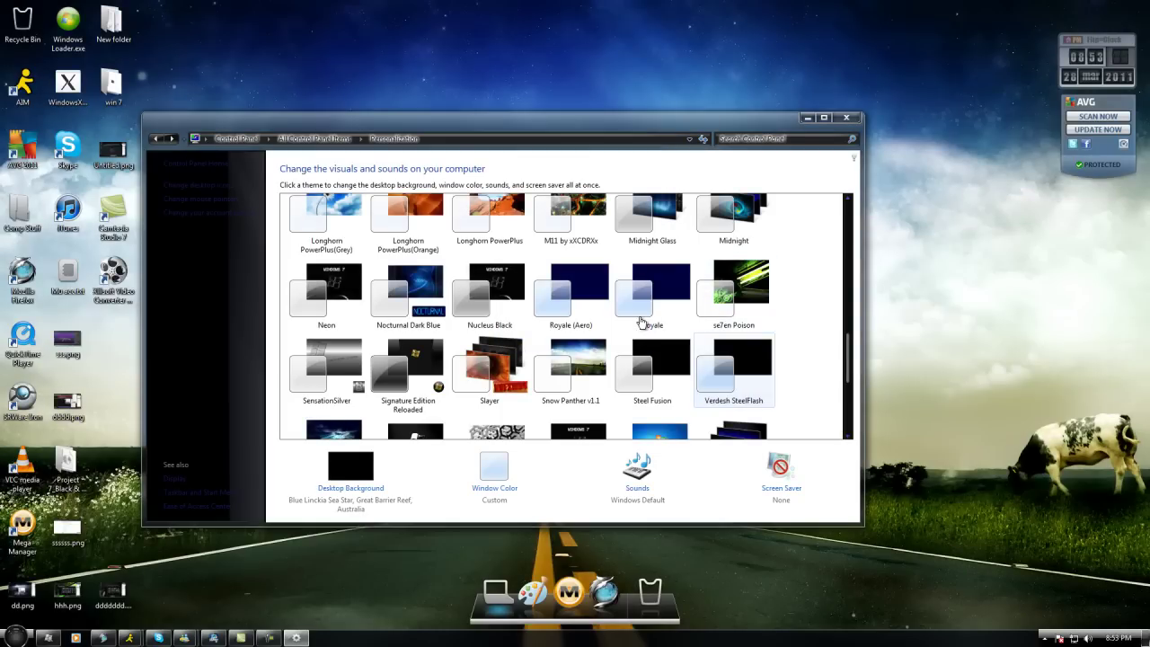
Preview the Verdesh SteelFlash theme by repositioning the Personalization window and opening the Start menu and its All Programs list
{"action": "left_click_drag", "start_coordinate": [575, 118], "coordinate": [628, 79]}
{"action": "left_click", "coordinate": [16, 637]}
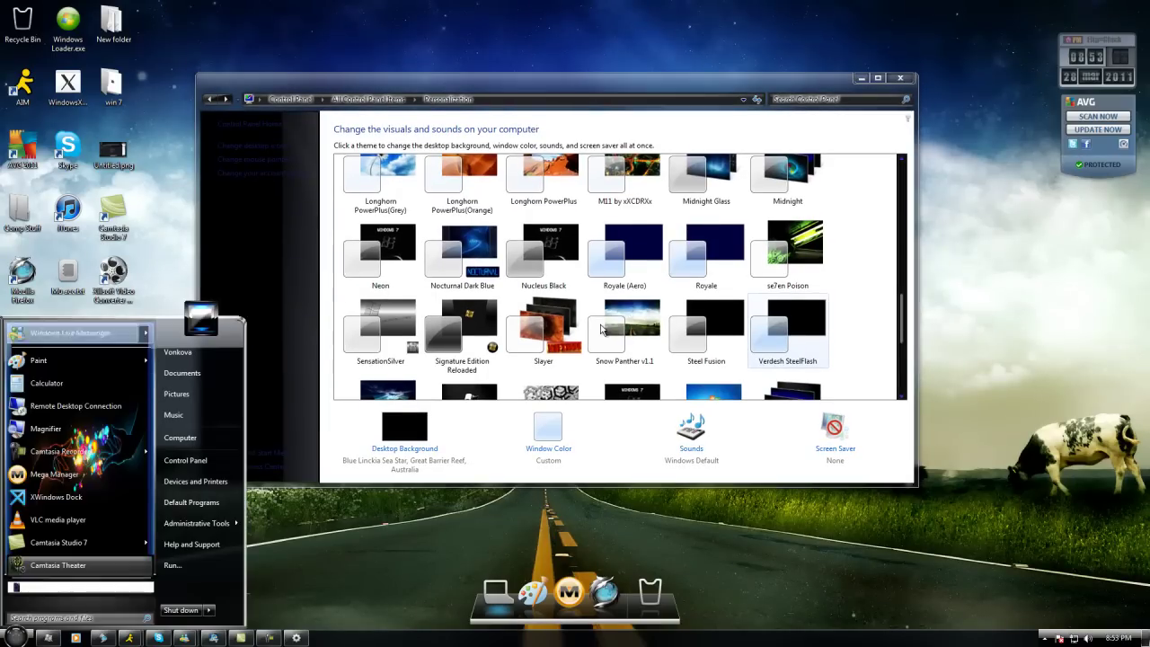
{"action": "left_click", "coordinate": [81, 586]}
Apply the Sunset Mountain theme and preview it in Explorer, the Start menu and the scrolled All Programs list
{"action": "scroll", "coordinate": [602, 329], "scroll_direction": "down", "scroll_amount": 3}
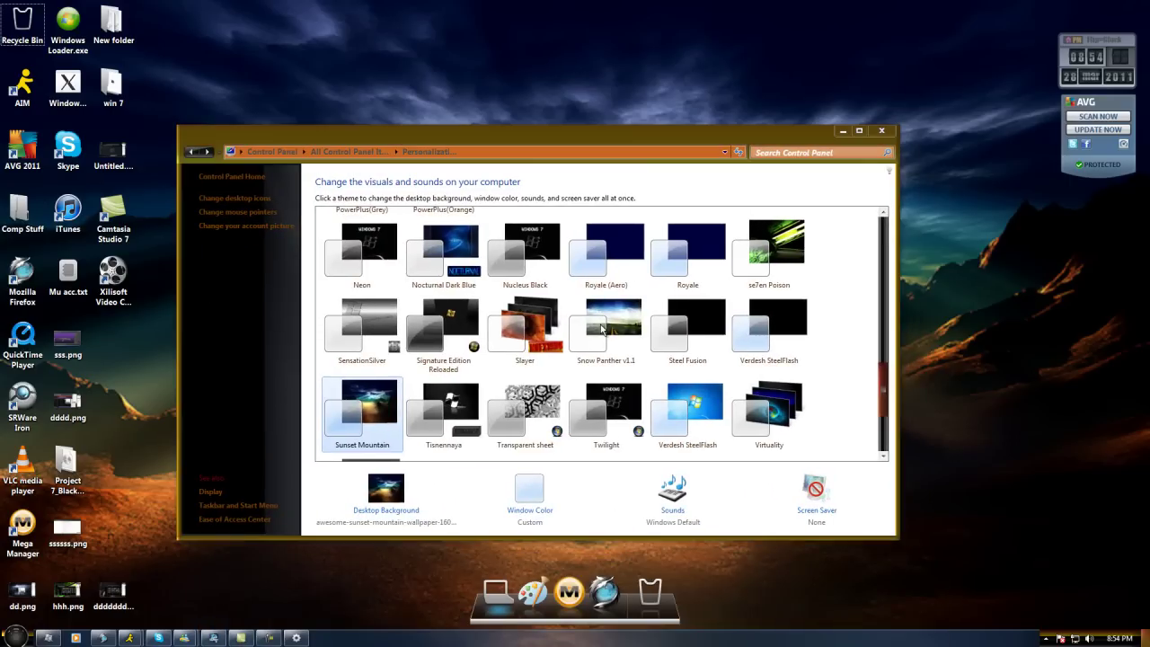
{"action": "key", "text": "super+e"}
{"action": "key", "text": "d"}
{"action": "key", "text": "d"}
{"action": "left_click", "coordinate": [880, 173]}
{"action": "left_click", "coordinate": [16, 637]}
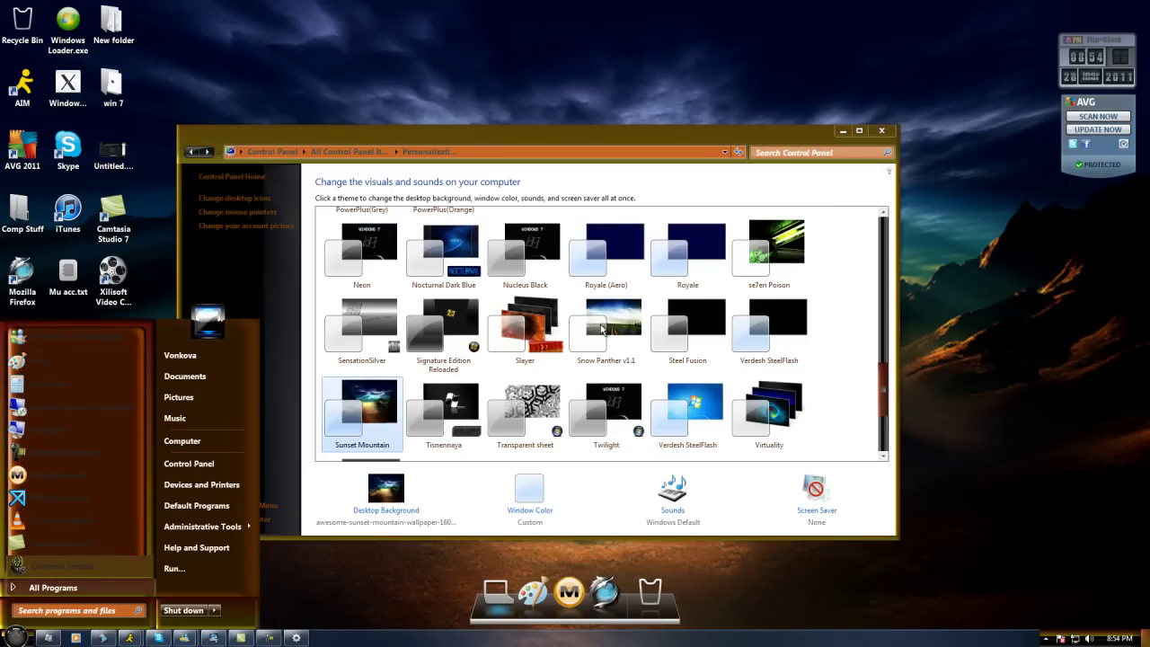
{"action": "left_click", "coordinate": [37, 587]}
{"action": "scroll", "coordinate": [80, 470], "scroll_direction": "down", "scroll_amount": 5}
{"action": "scroll", "coordinate": [81, 470], "scroll_direction": "up", "scroll_amount": 5}
{"action": "left_click", "coordinate": [37, 587]}
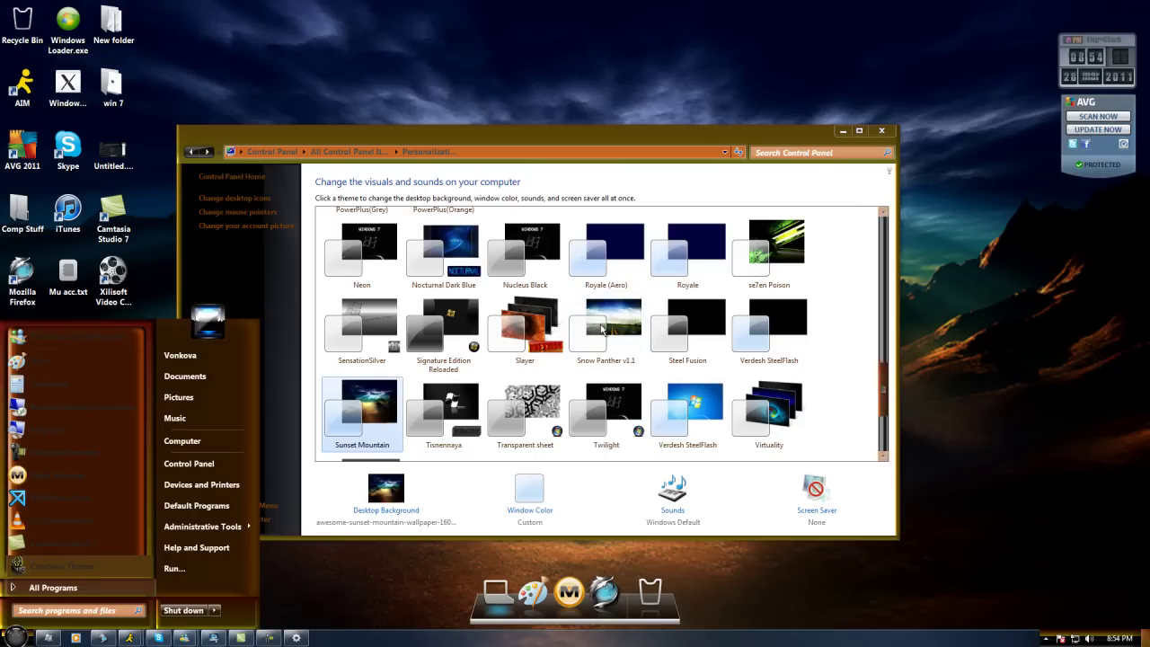
Apply the Tisnennaya theme and preview it on the desktop context menu, Start menu and Computer window
{"action": "left_click", "coordinate": [359, 575]}
{"action": "left_click", "coordinate": [443, 414]}
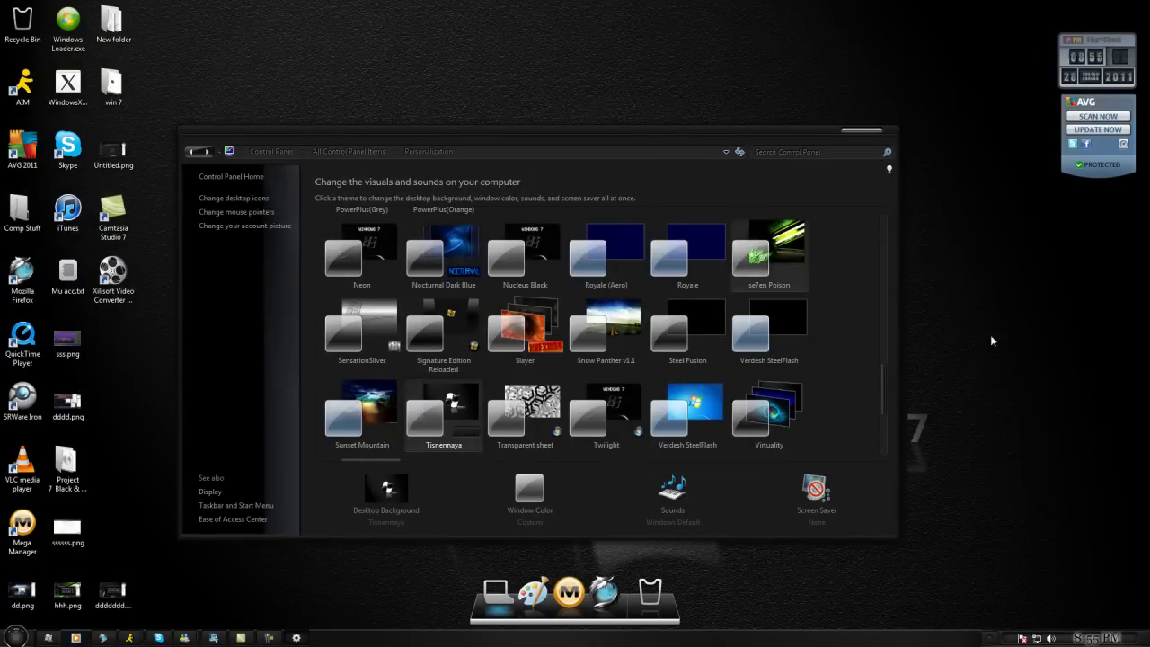
{"action": "right_click", "coordinate": [941, 226]}
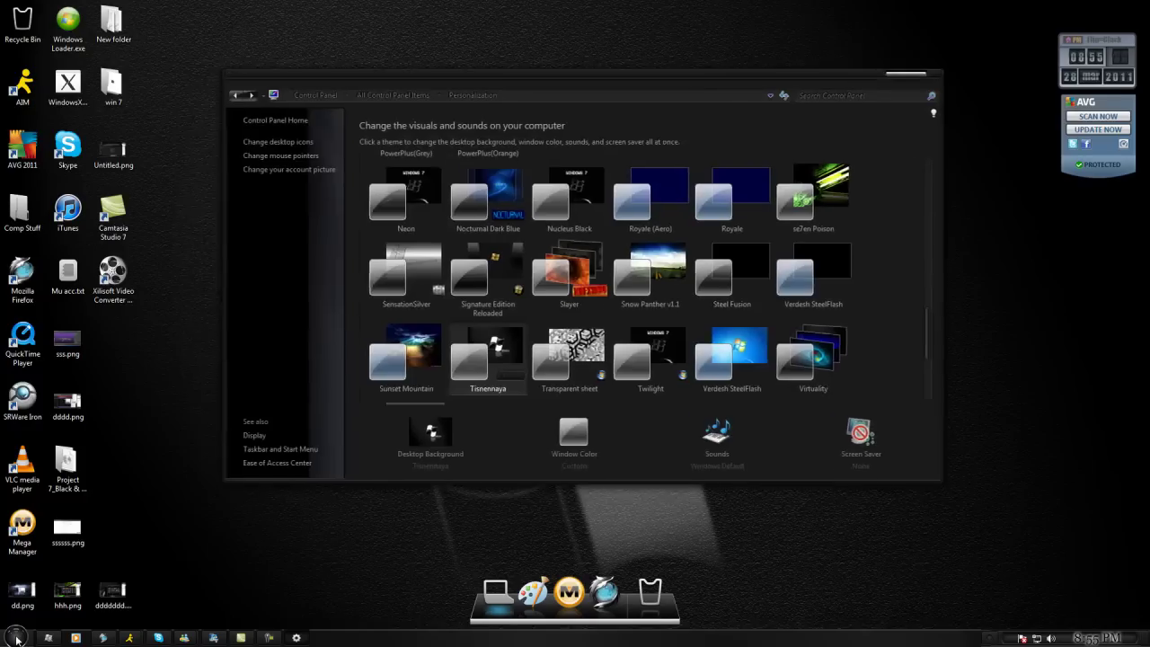
{"action": "left_click", "coordinate": [16, 638]}
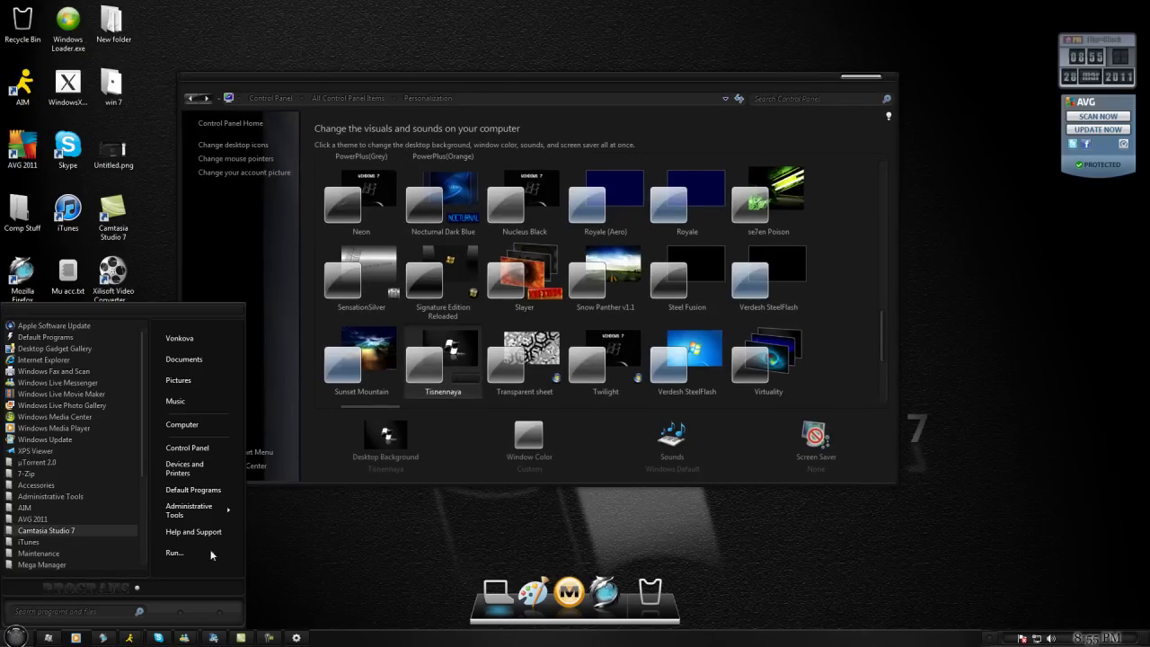
{"action": "left_click", "coordinate": [184, 424]}
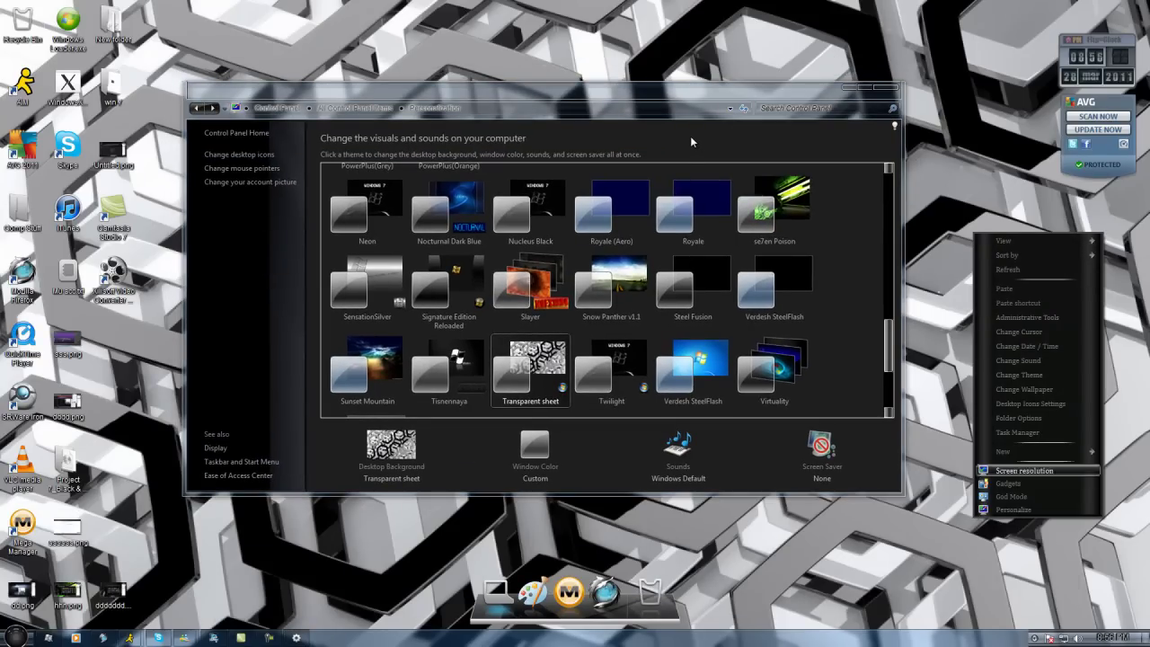
Preview the Transparent sheet theme on the Start menu and All Programs list, and dismiss the menu
{"action": "key", "text": "super"}
{"action": "left_click", "coordinate": [51, 585]}
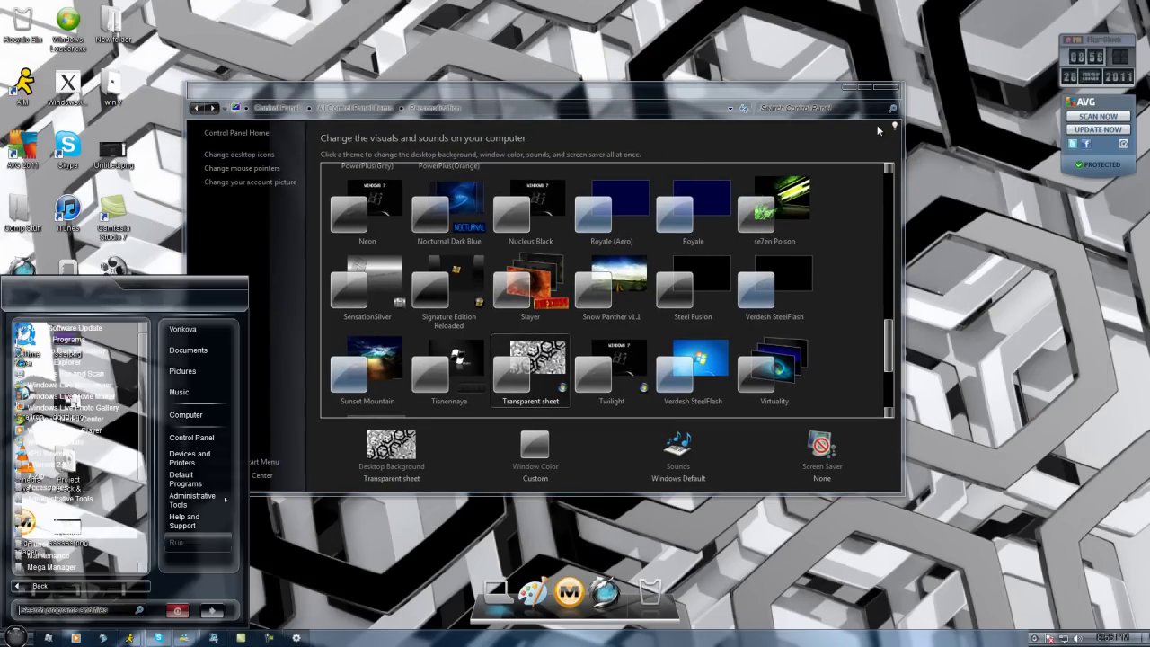
{"action": "left_click", "coordinate": [51, 585]}
{"action": "left_click", "coordinate": [17, 637]}
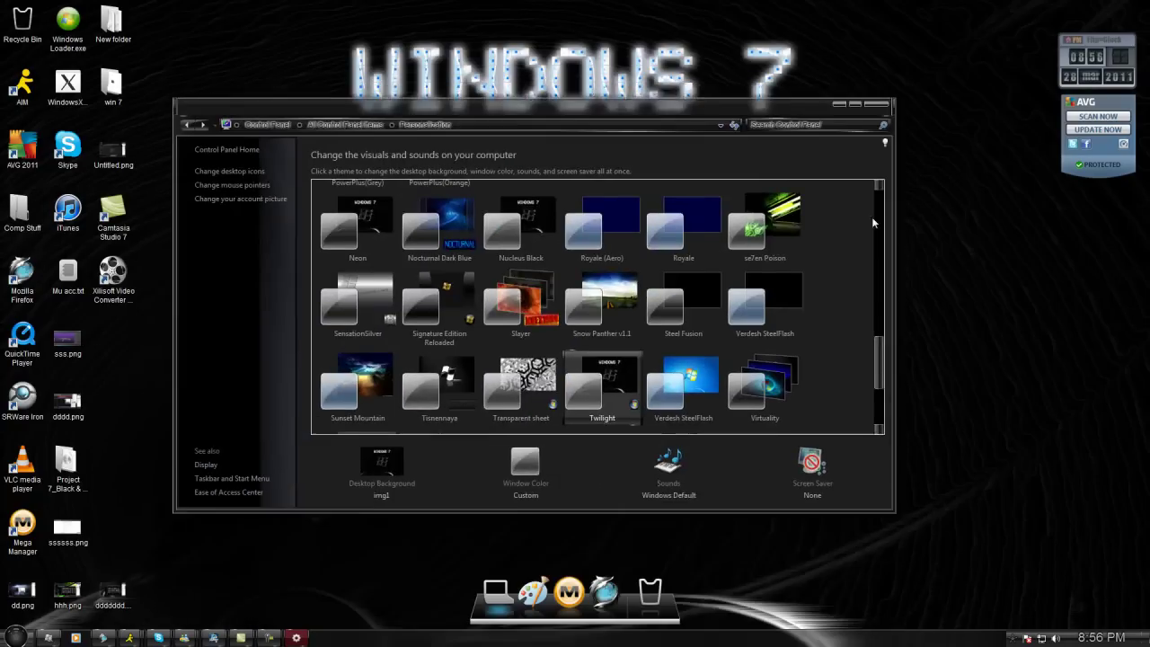
Preview the Twilight theme on the repositioned Personalization window, desktop context menu, Start menu and Computer window
{"action": "left_click_drag", "start_coordinate": [593, 106], "coordinate": [591, 52]}
{"action": "right_click", "coordinate": [954, 270]}
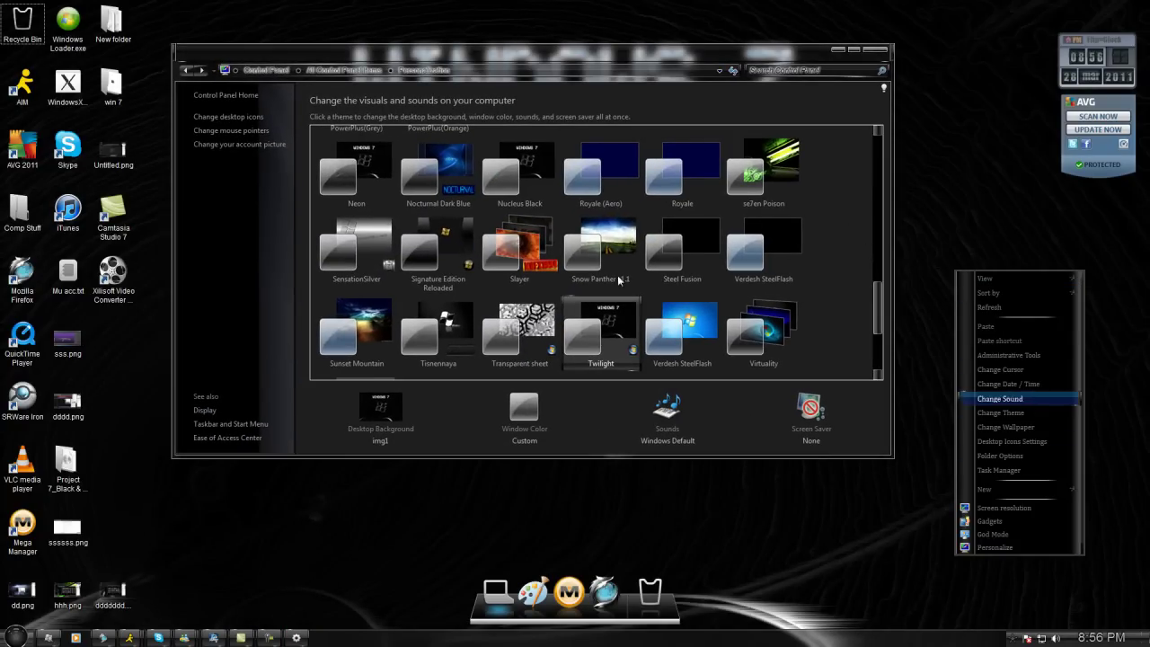
{"action": "key", "text": "Escape"}
{"action": "key", "text": "super"}
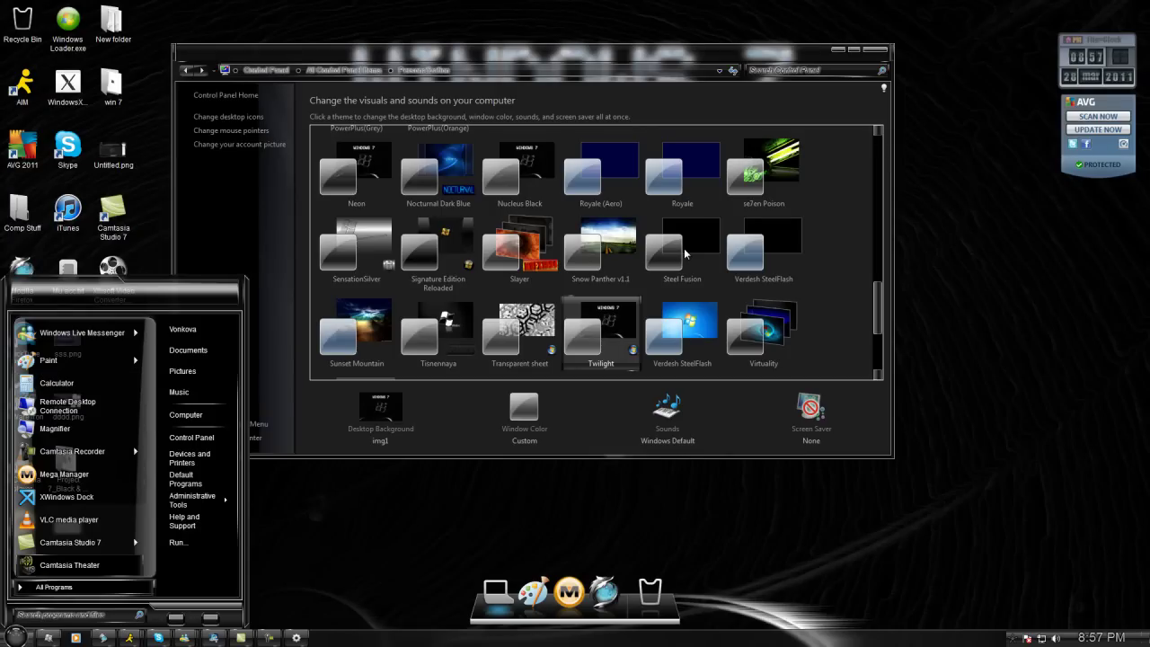
{"action": "key", "text": "super+e"}
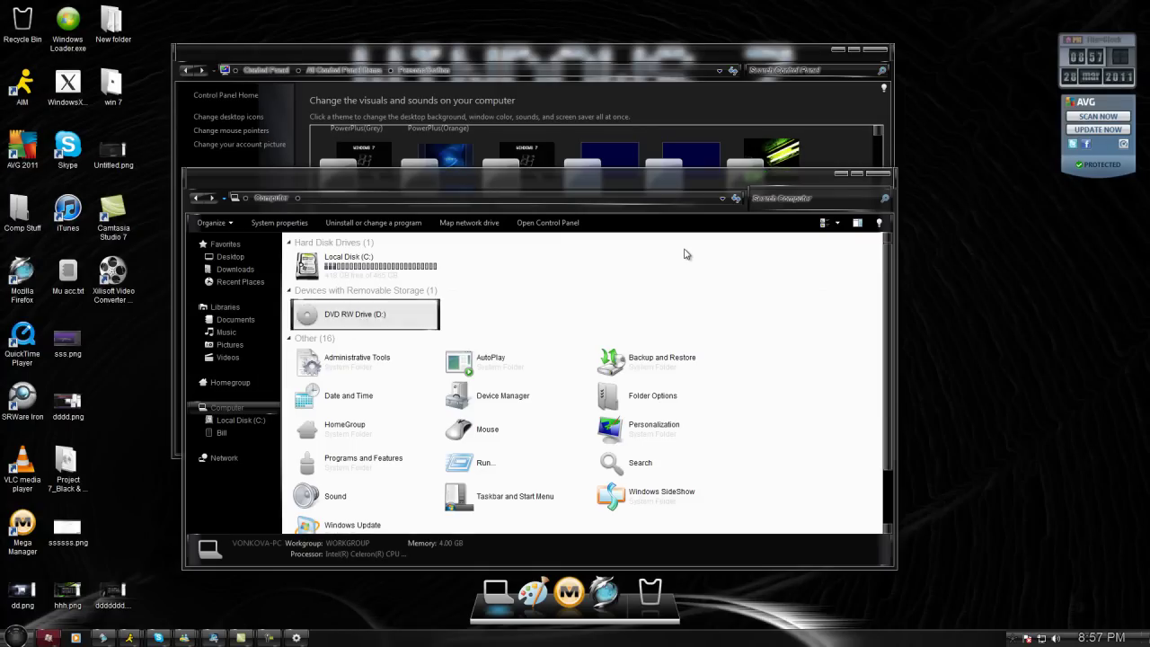
{"action": "key", "text": "alt+F4"}
Apply the Verdesh SteelFlash theme with the blue Harmony wallpaper and preview it on the Start menu and Computer window
{"action": "key", "text": "Return"}
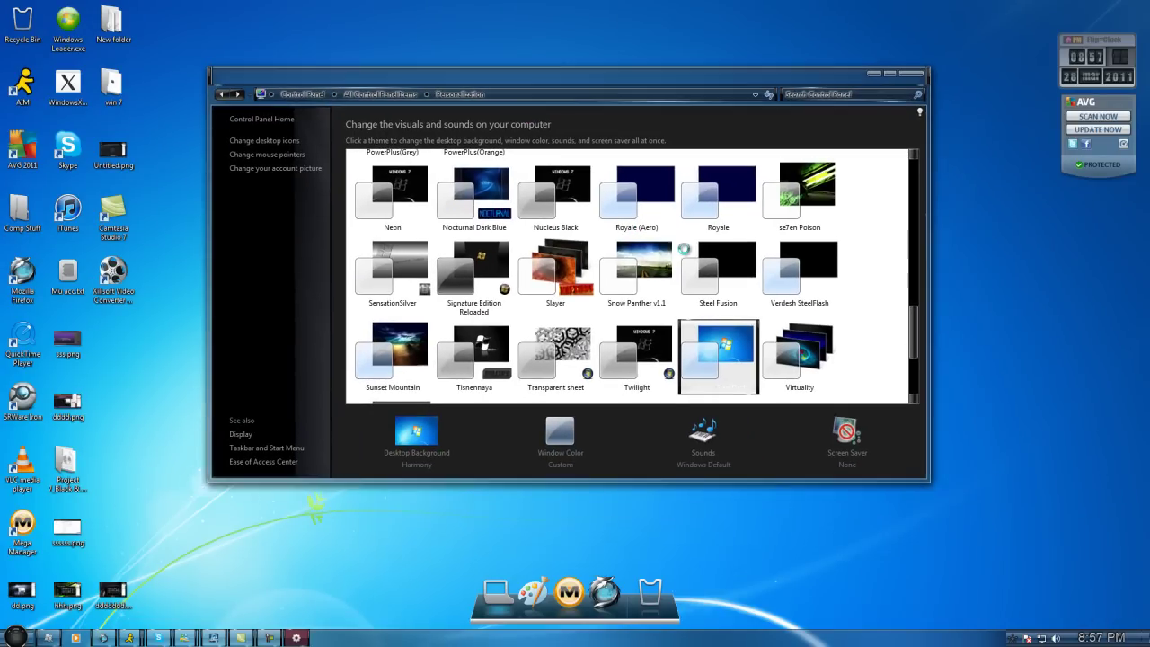
{"action": "key", "text": "super"}
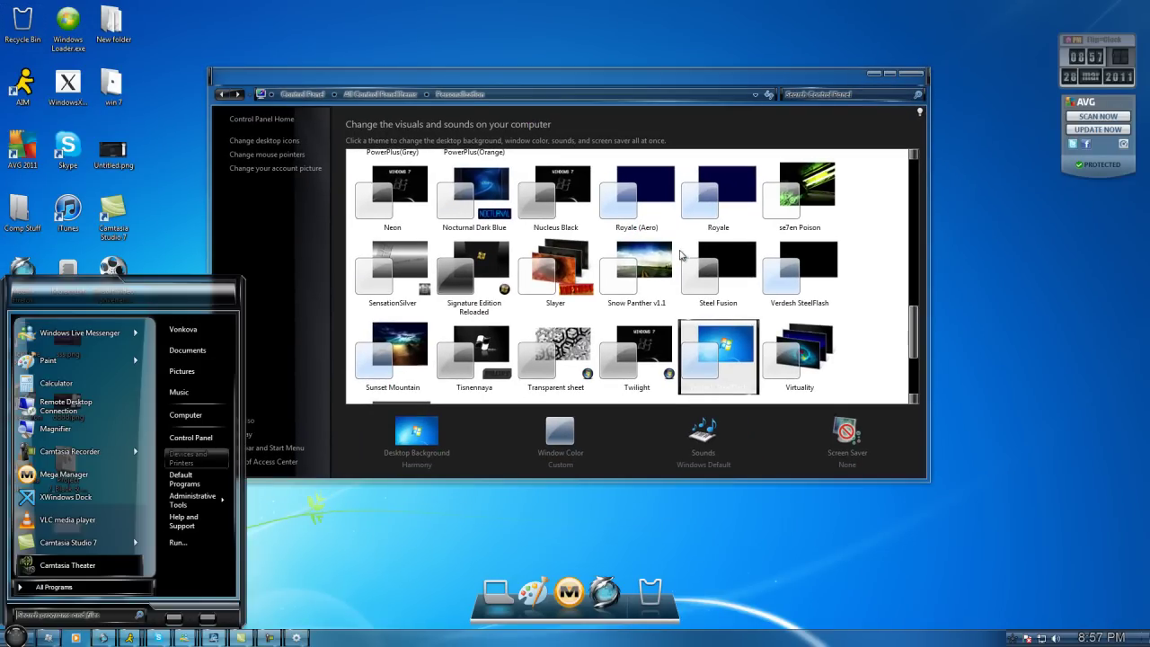
{"action": "key", "text": "Return"}
{"action": "key", "text": "Escape"}
{"action": "key", "text": "super+e"}
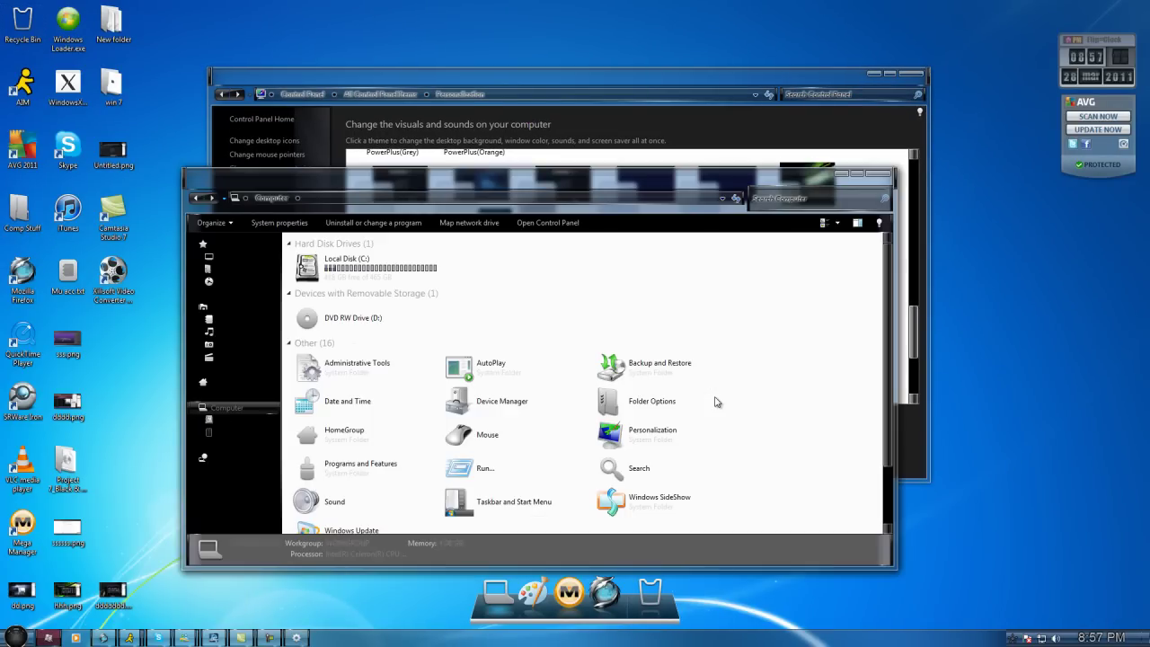
{"action": "key", "text": "alt+F4"}
Apply the Virtuality theme and preview it on the context menu, Start menu, All Programs list, and Explorer's Documents and Computer views
{"action": "key", "text": "Right"}
{"action": "key", "text": "Return"}
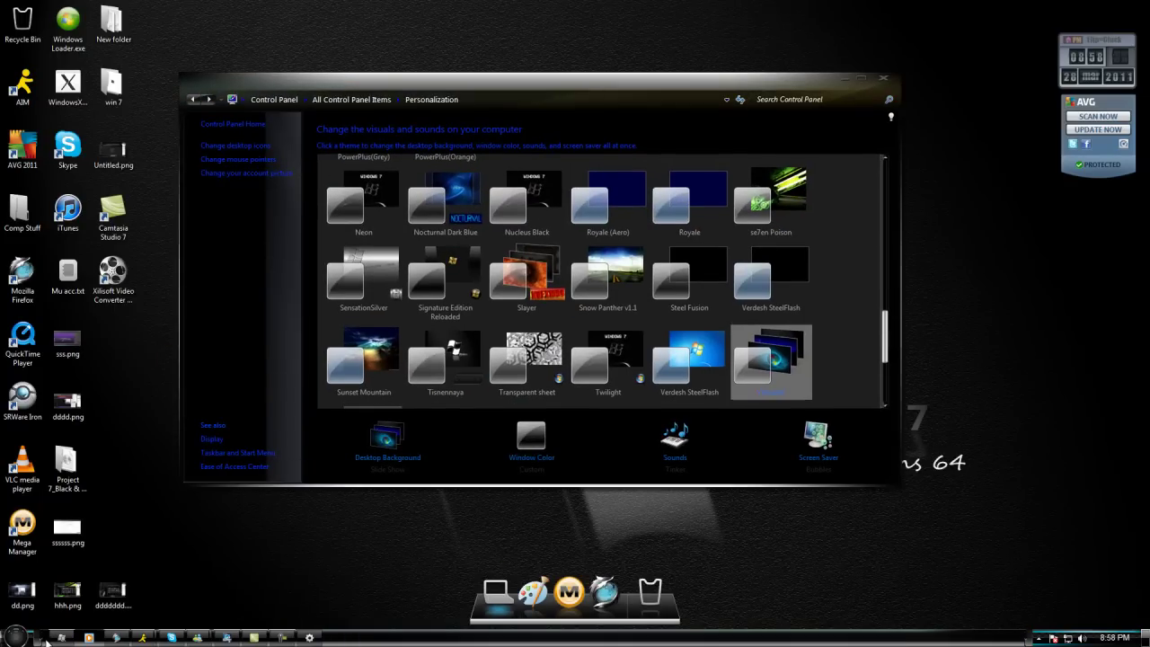
{"action": "right_click", "coordinate": [968, 334]}
{"action": "left_click", "coordinate": [16, 635]}
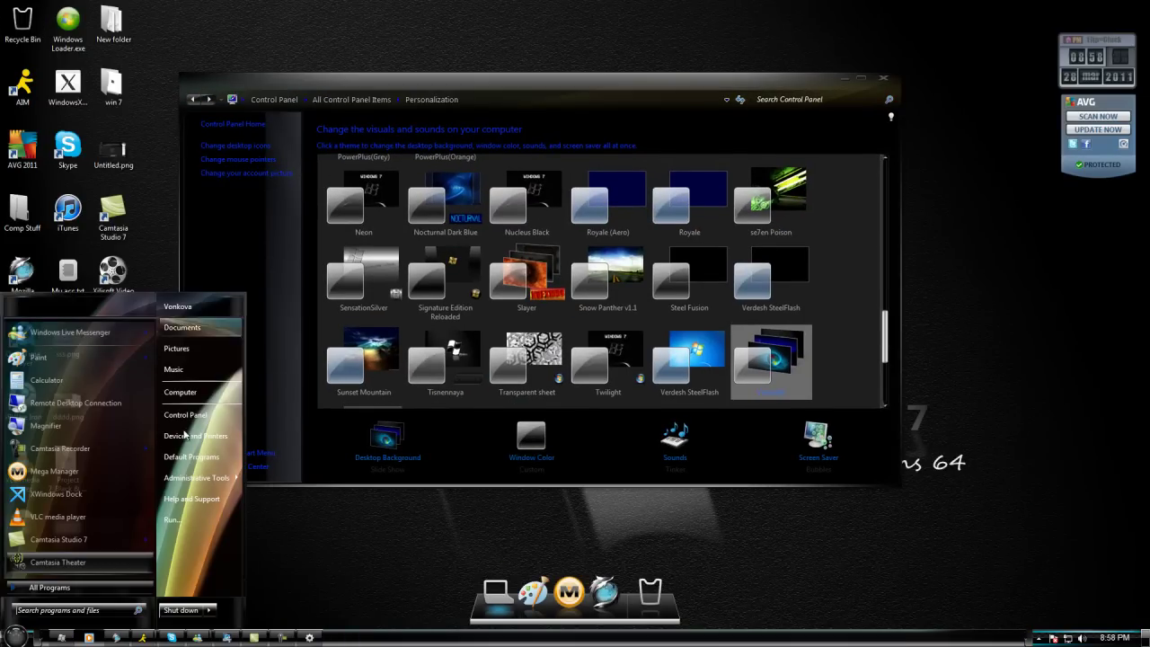
{"action": "left_click", "coordinate": [71, 588]}
{"action": "left_click", "coordinate": [70, 589]}
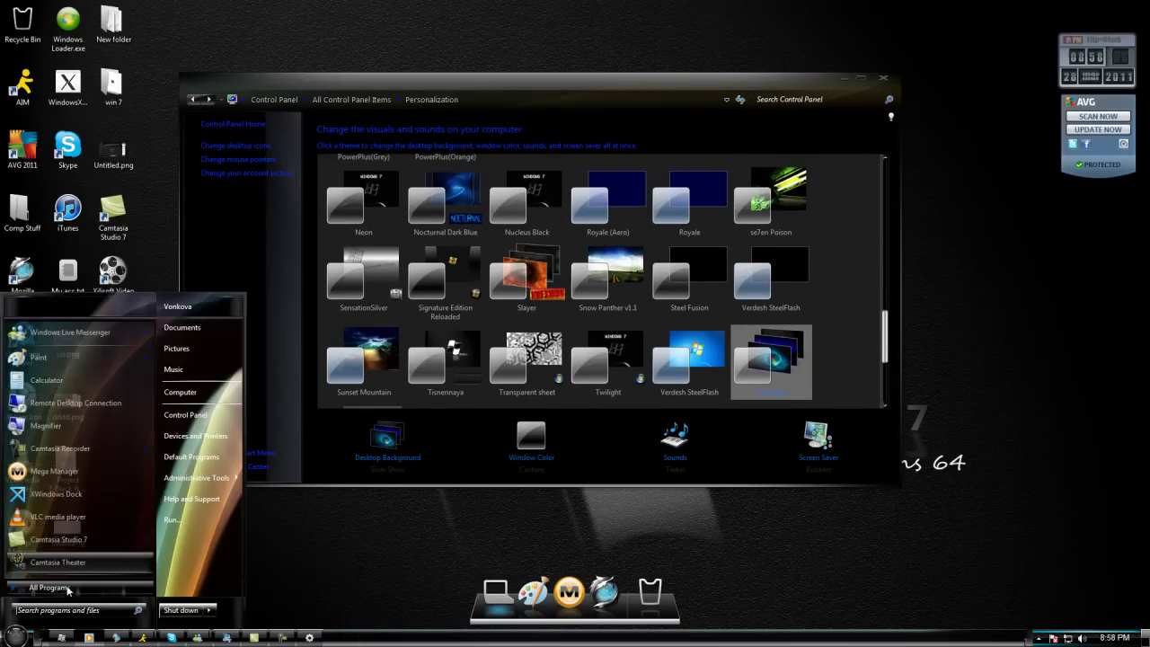
{"action": "key", "text": "super+e"}
{"action": "left_click", "coordinate": [234, 320]}
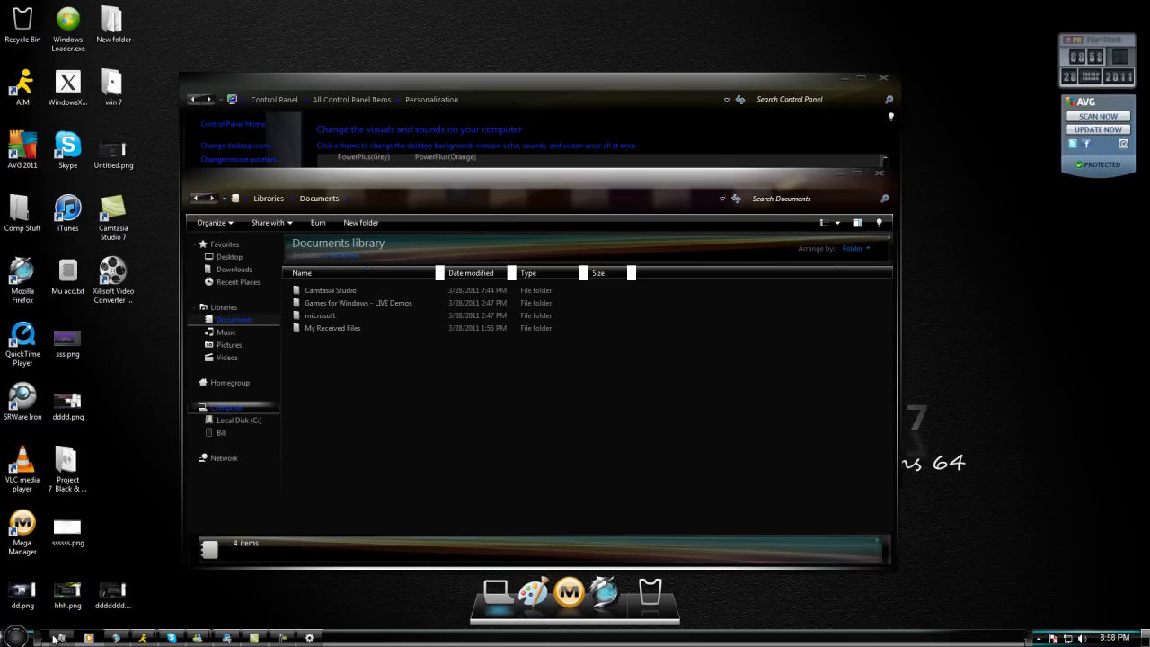
{"action": "left_click", "coordinate": [227, 407]}
{"action": "left_click", "coordinate": [879, 173]}
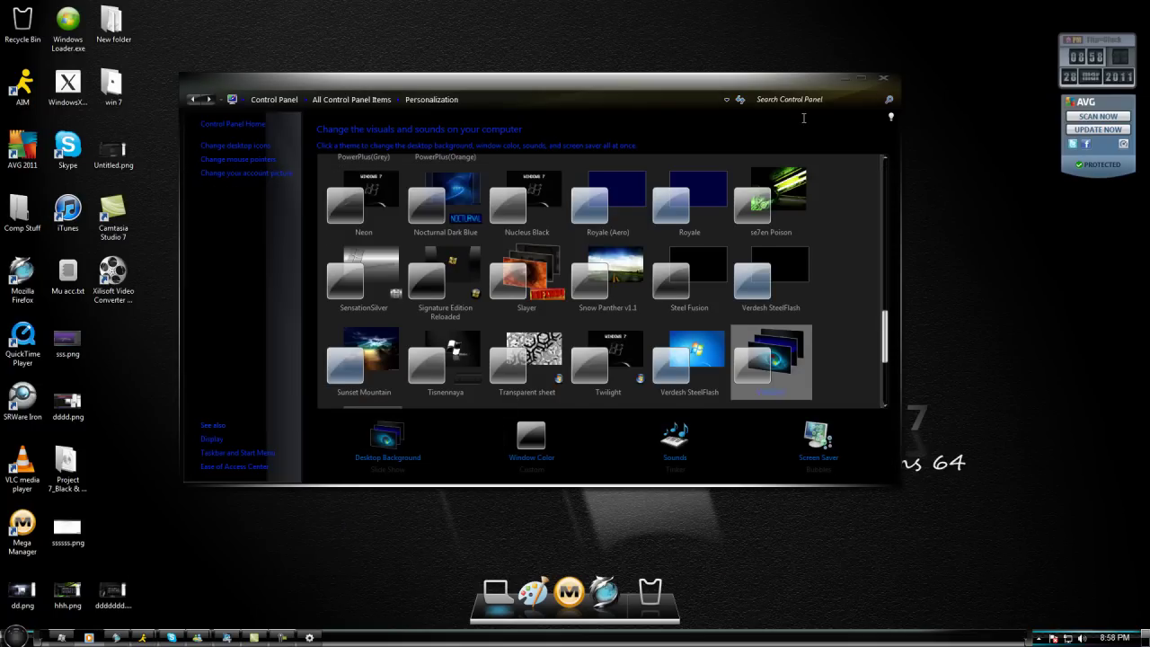
Apply the X2 Crystal theme, and preview it on the desktop context menu and the repositioned Personalization window
{"action": "scroll", "coordinate": [795, 269], "scroll_direction": "down", "scroll_amount": 3}
{"action": "left_click", "coordinate": [364, 294]}
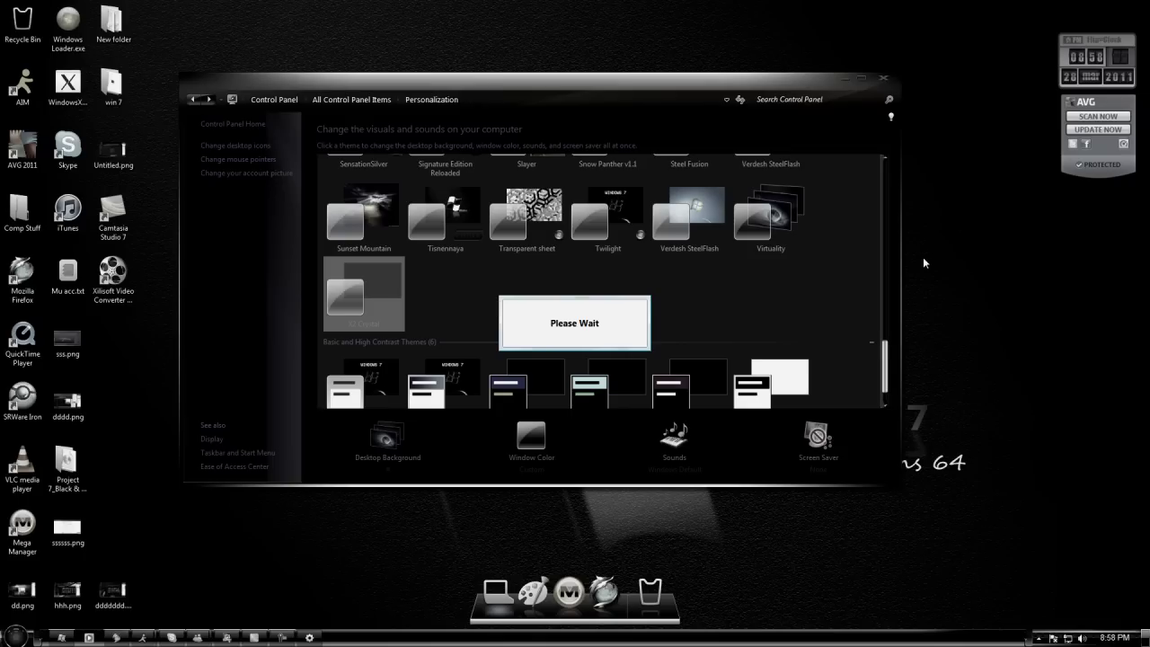
{"action": "key", "text": "super+d"}
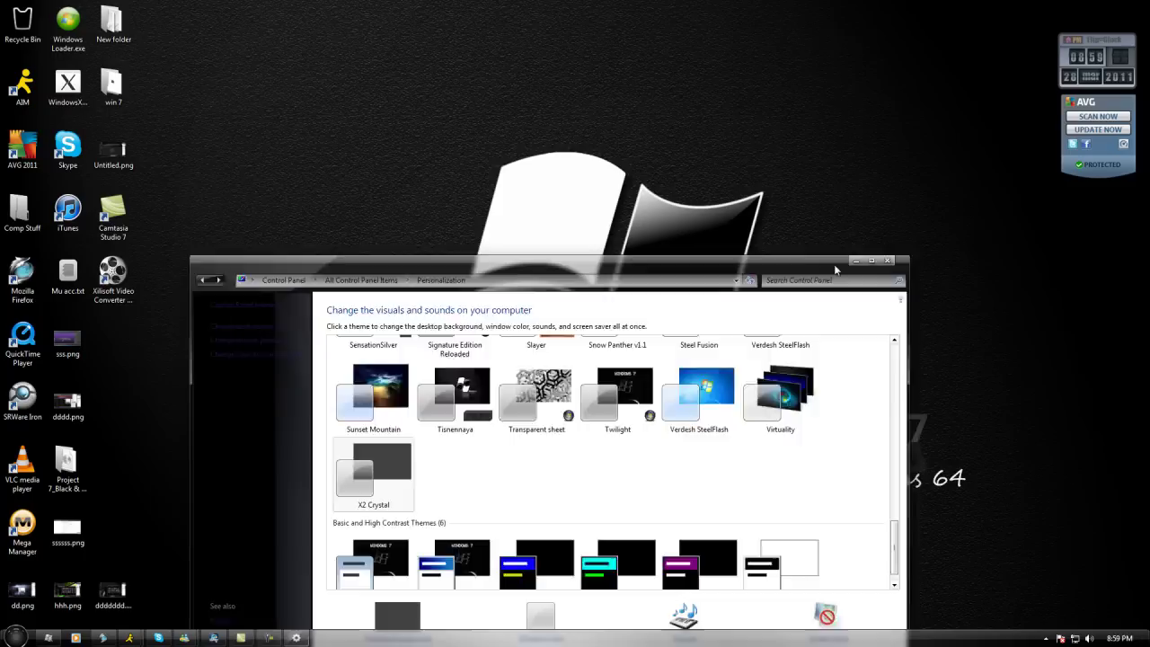
{"action": "left_click_drag", "start_coordinate": [628, 582], "coordinate": [578, 91]}
{"action": "right_click", "coordinate": [970, 192]}
{"action": "mouse_move", "coordinate": [718, 91]}
{"action": "left_mouse_down"}
{"action": "mouse_move", "coordinate": [832, 63]}
{"action": "mouse_move", "coordinate": [733, 167]}
{"action": "left_mouse_up"}
Preview the X2 Crystal theme on the Start menu, All Programs list and Computer window, and dismiss the window
{"action": "left_click", "coordinate": [17, 637]}
{"action": "left_click", "coordinate": [58, 562]}
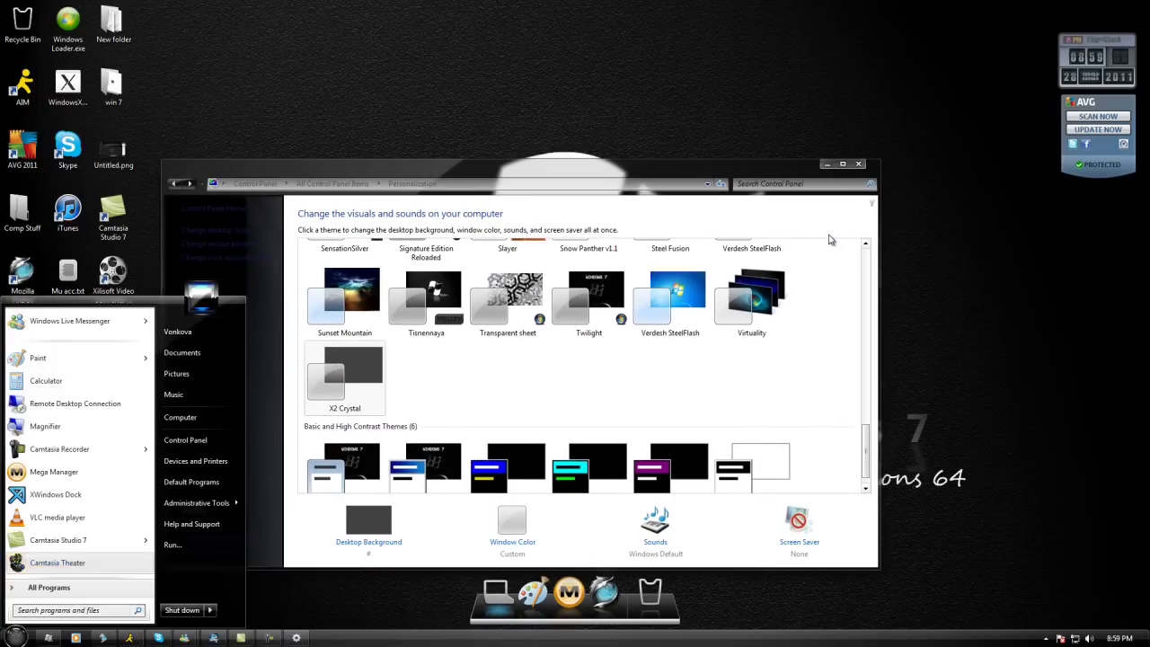
{"action": "key", "text": "alt+F4"}
{"action": "key", "text": "super"}
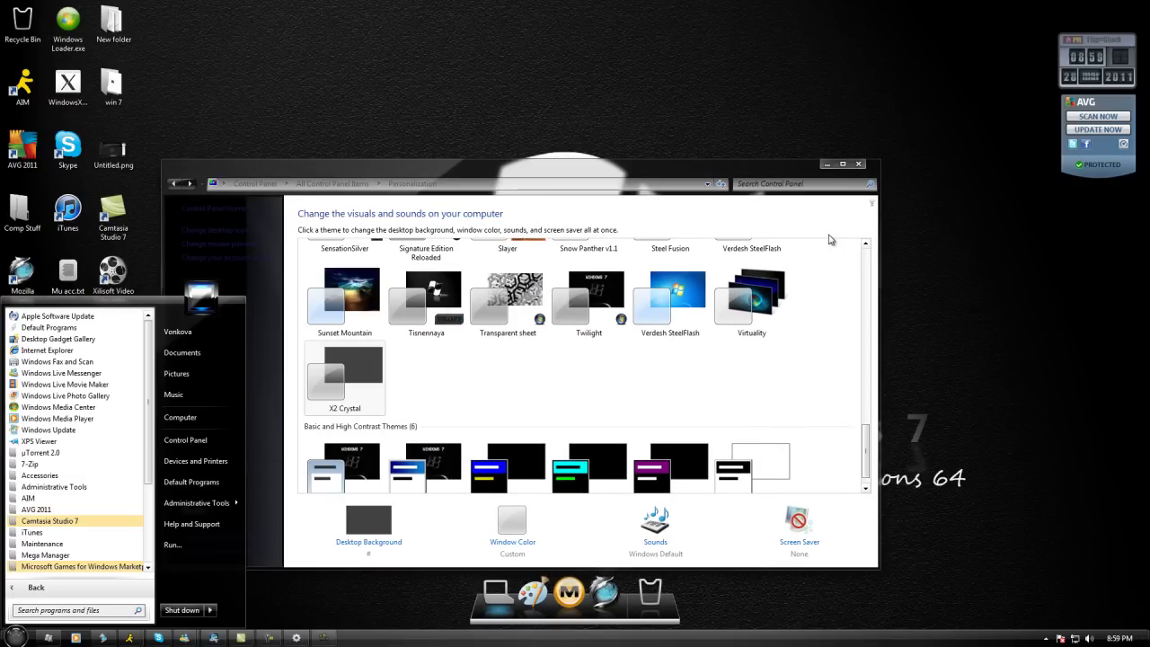
{"action": "key", "text": "super+e"}
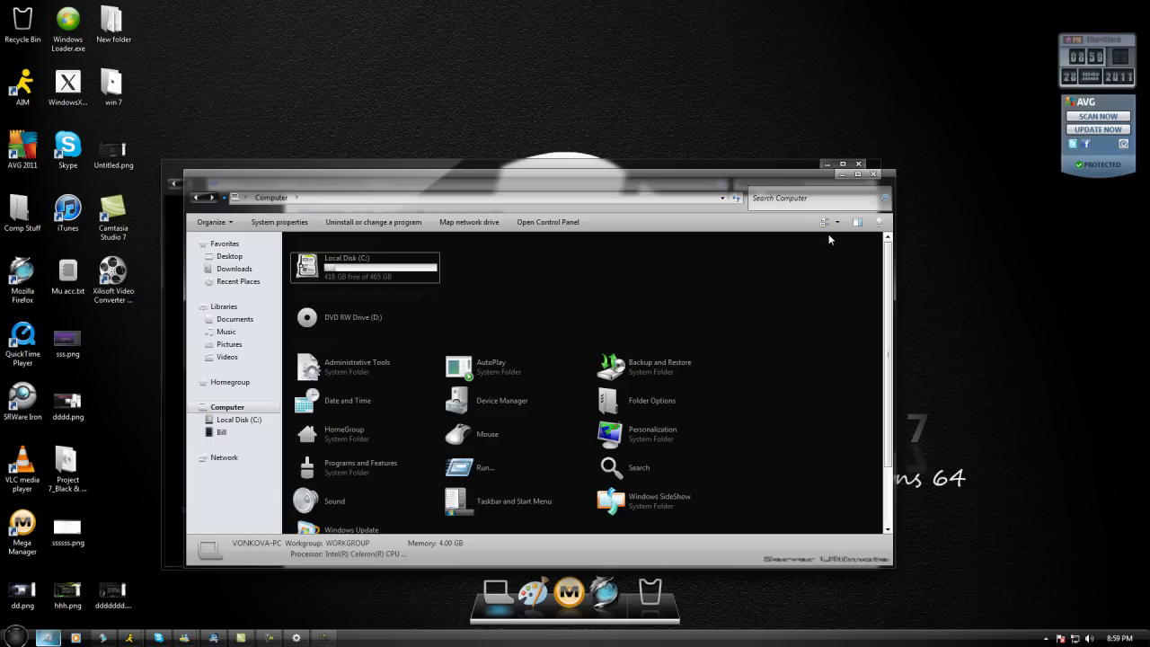
{"action": "key", "text": "alt+F4"}
Apply the Windows 7 Basic theme and preview it on the Start menu
{"action": "left_click", "coordinate": [344, 468]}
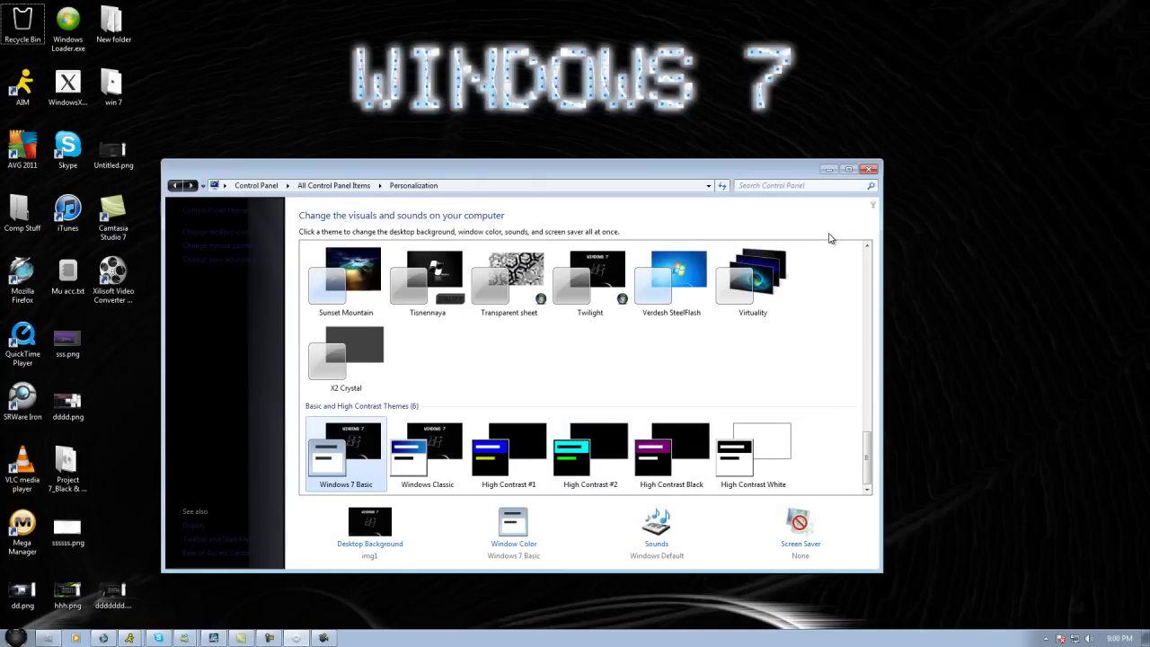
{"action": "key", "text": "super"}
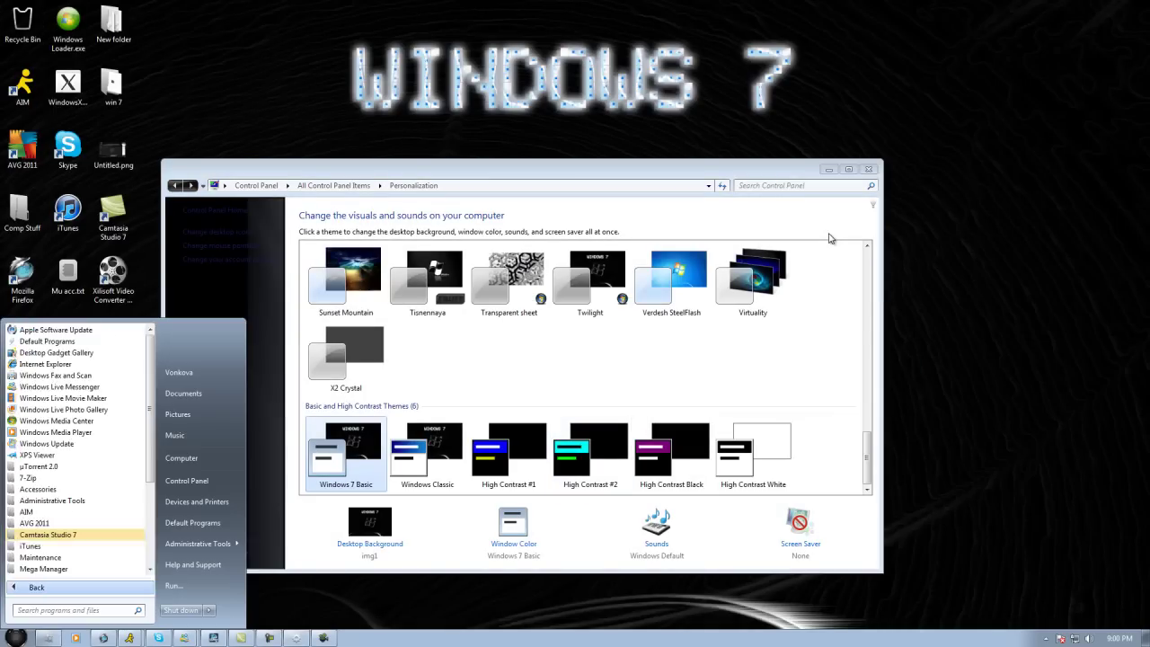
Apply the 7 BLACK & WHITE theme from My Themes and preview it on the desktop context menu, Start menu, All Programs list and Explorer
{"action": "left_click_drag", "start_coordinate": [866, 458], "coordinate": [866, 274]}
{"action": "left_click", "coordinate": [427, 295]}
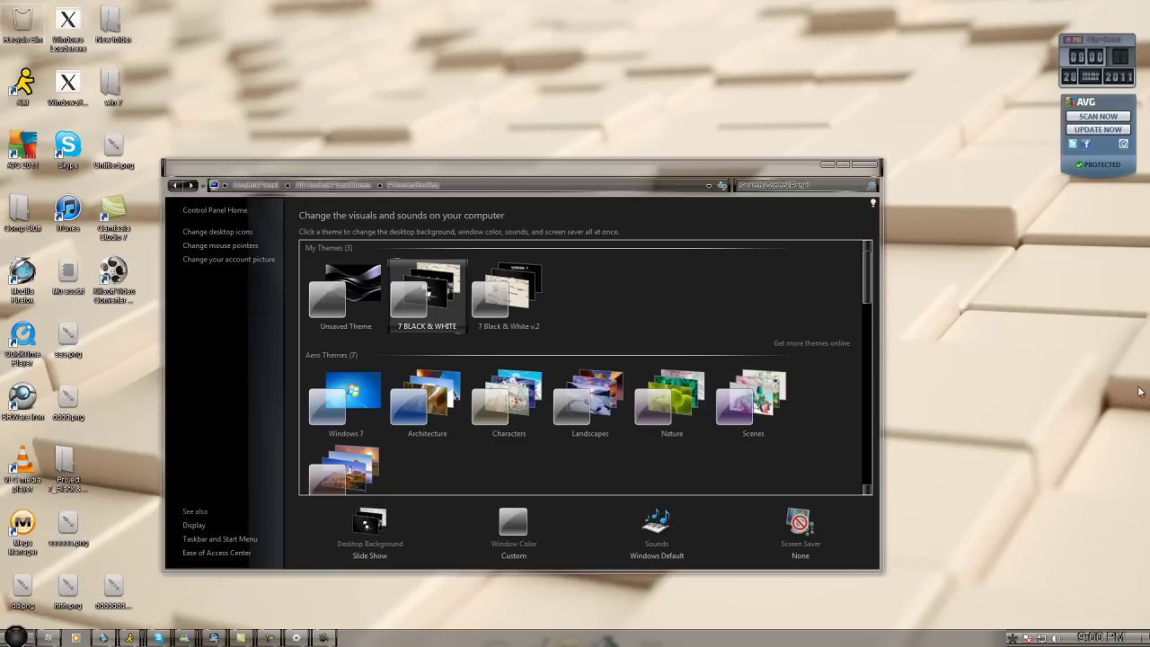
{"action": "right_click", "coordinate": [975, 431]}
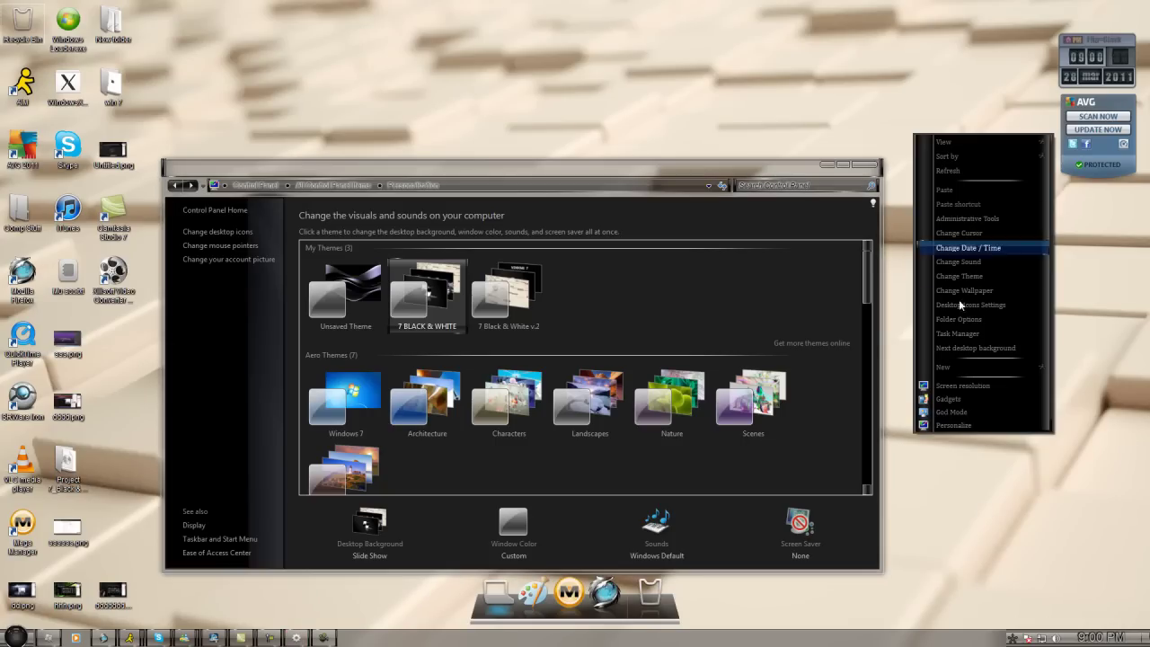
{"action": "left_click", "coordinate": [16, 636]}
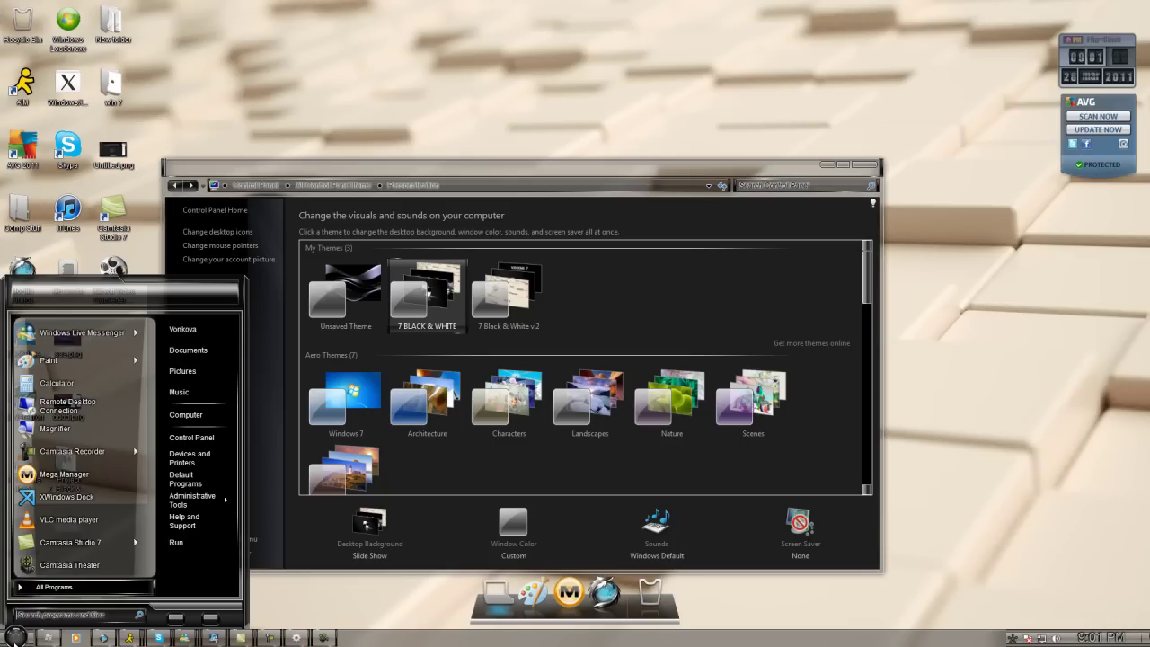
{"action": "left_click", "coordinate": [61, 586]}
{"action": "left_click", "coordinate": [61, 587]}
{"action": "left_click", "coordinate": [48, 637]}
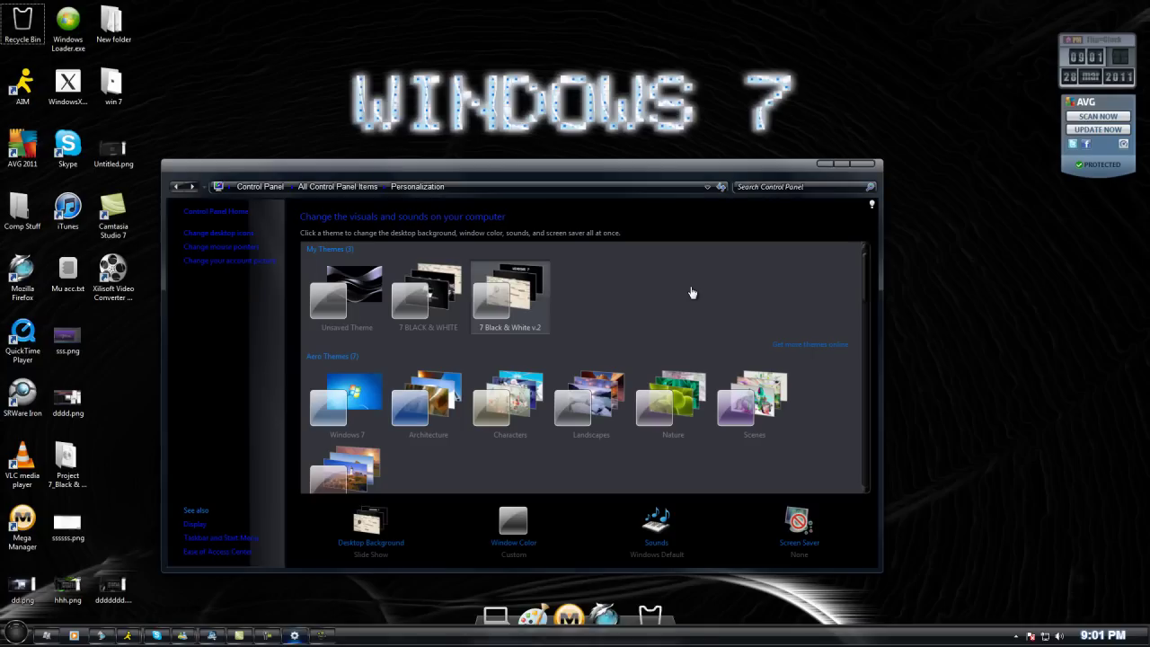
Preview the 7 Black & White v.2 theme on the Start menu and Explorer's Documents and Computer views, and dismiss the window
{"action": "key", "text": "super"}
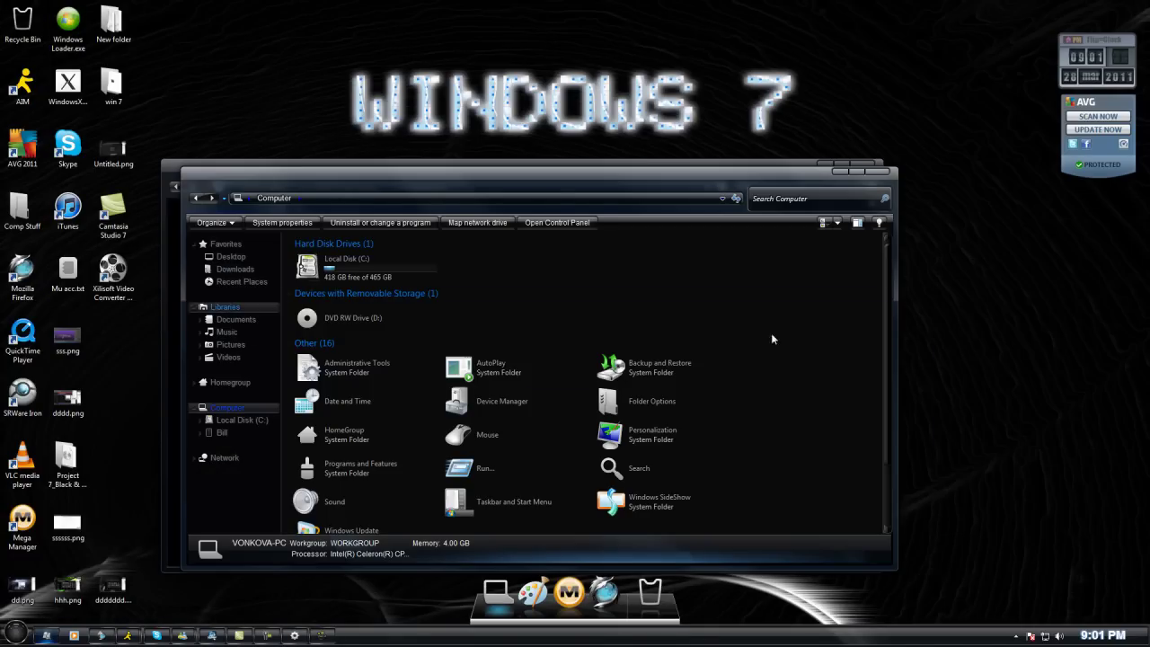
{"action": "left_click", "coordinate": [235, 320]}
{"action": "left_click", "coordinate": [227, 408]}
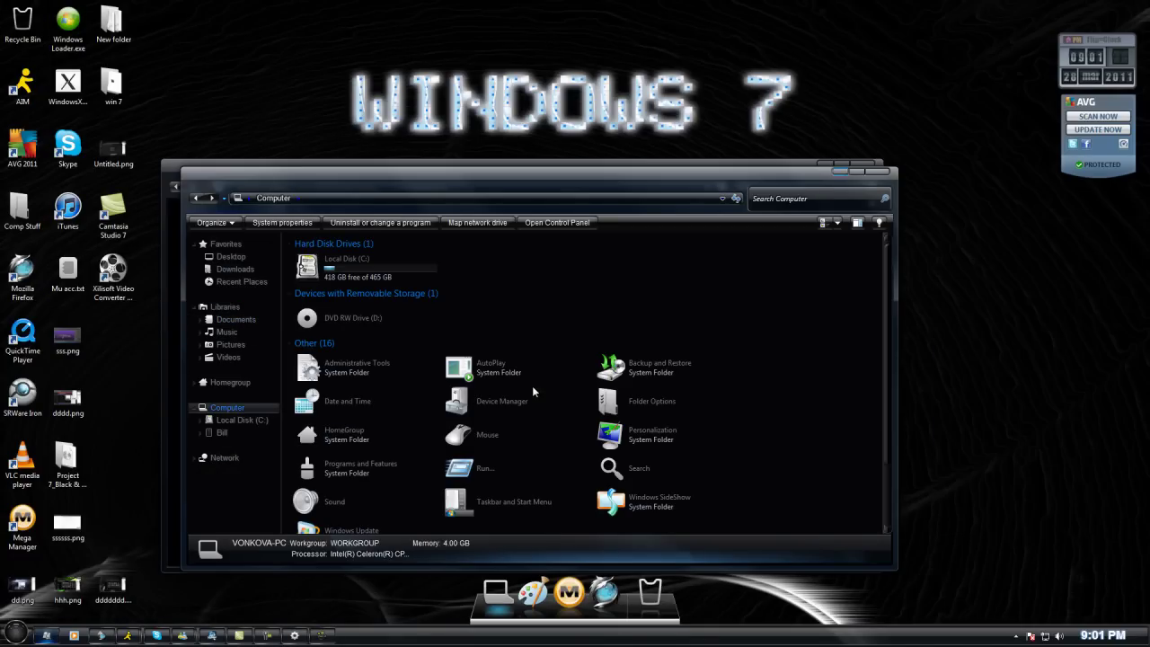
{"action": "key", "text": "alt+F4"}
Try several desktop background pictures from the 7 Black & White v.2 theme, and return to the Personalization theme list
{"action": "key", "text": "alt+Left"}
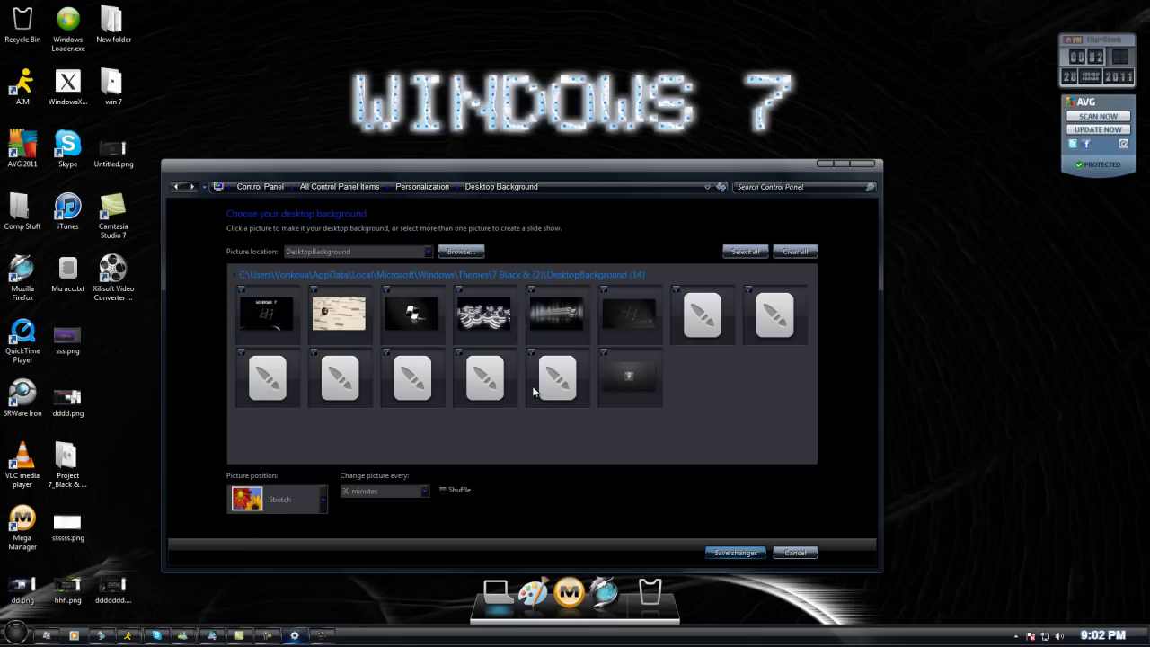
{"action": "mouse_move", "coordinate": [544, 165]}
{"action": "left_mouse_down"}
{"action": "mouse_move", "coordinate": [537, 600]}
{"action": "mouse_move", "coordinate": [538, 163]}
{"action": "mouse_move", "coordinate": [570, 567]}
{"action": "mouse_move", "coordinate": [564, 384]}
{"action": "left_mouse_up"}
{"action": "left_click", "coordinate": [412, 360]}
{"action": "left_click", "coordinate": [475, 307]}
{"action": "mouse_move", "coordinate": [537, 171]}
{"action": "left_mouse_down"}
{"action": "mouse_move", "coordinate": [497, 616]}
{"action": "mouse_move", "coordinate": [502, 199]}
{"action": "mouse_move", "coordinate": [498, 616]}
{"action": "left_mouse_up"}
{"action": "left_click", "coordinate": [567, 347]}
{"action": "left_click_drag", "start_coordinate": [498, 616], "coordinate": [500, 207]}
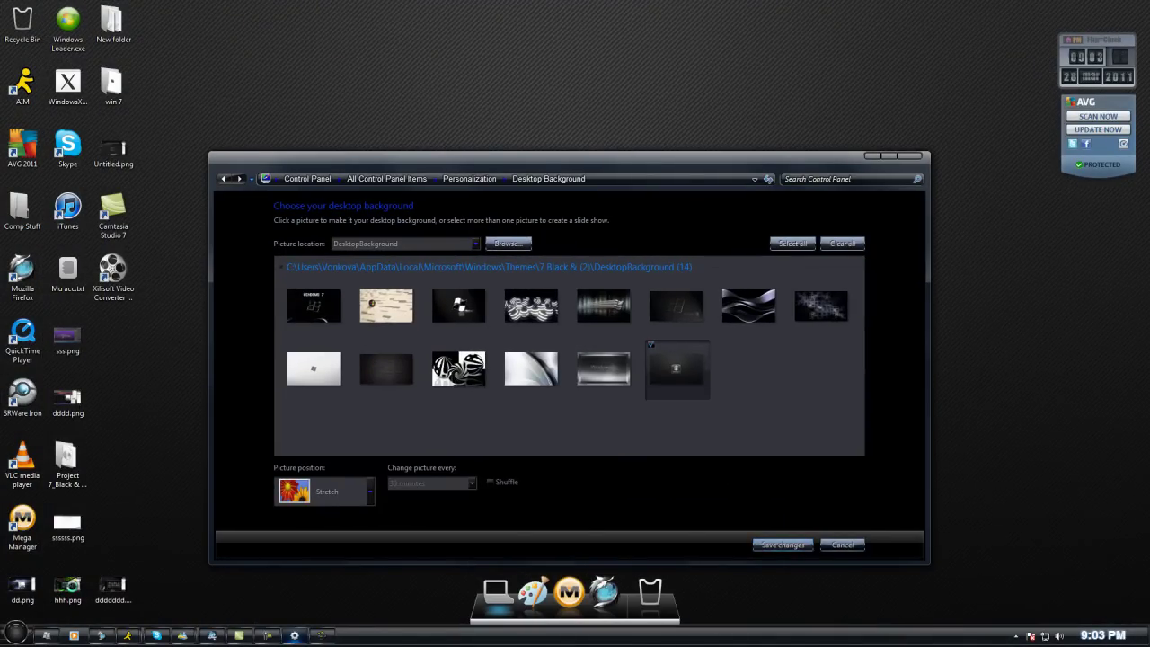
{"action": "key", "text": "alt+Left"}
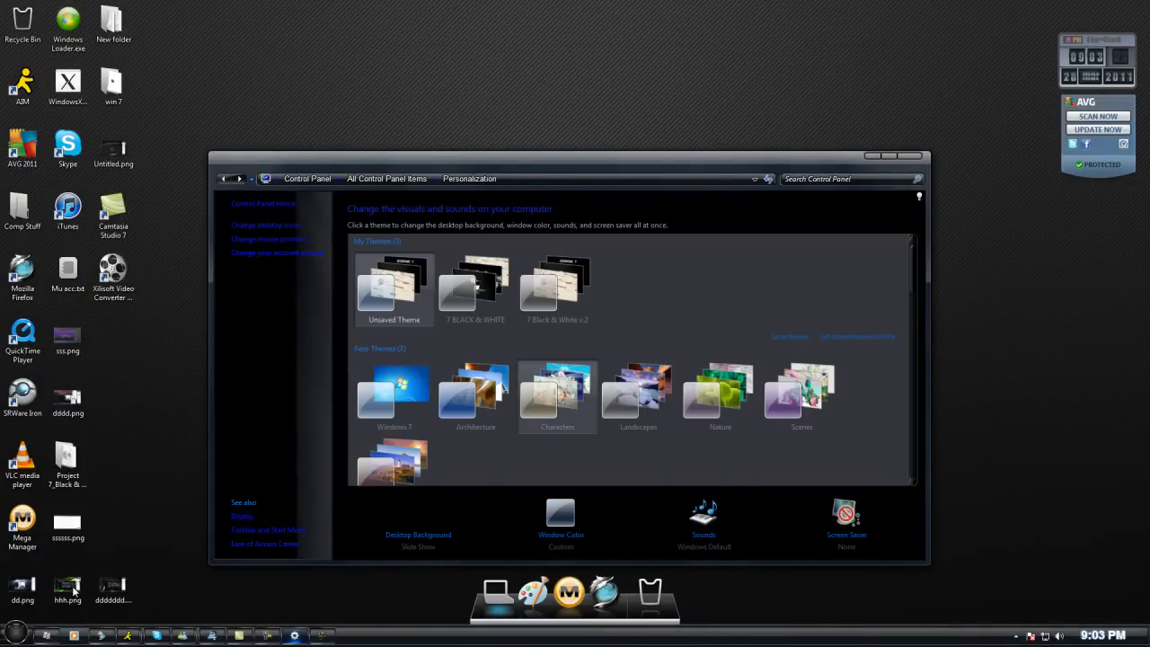
{"action": "left_click_drag", "start_coordinate": [913, 269], "coordinate": [913, 294]}
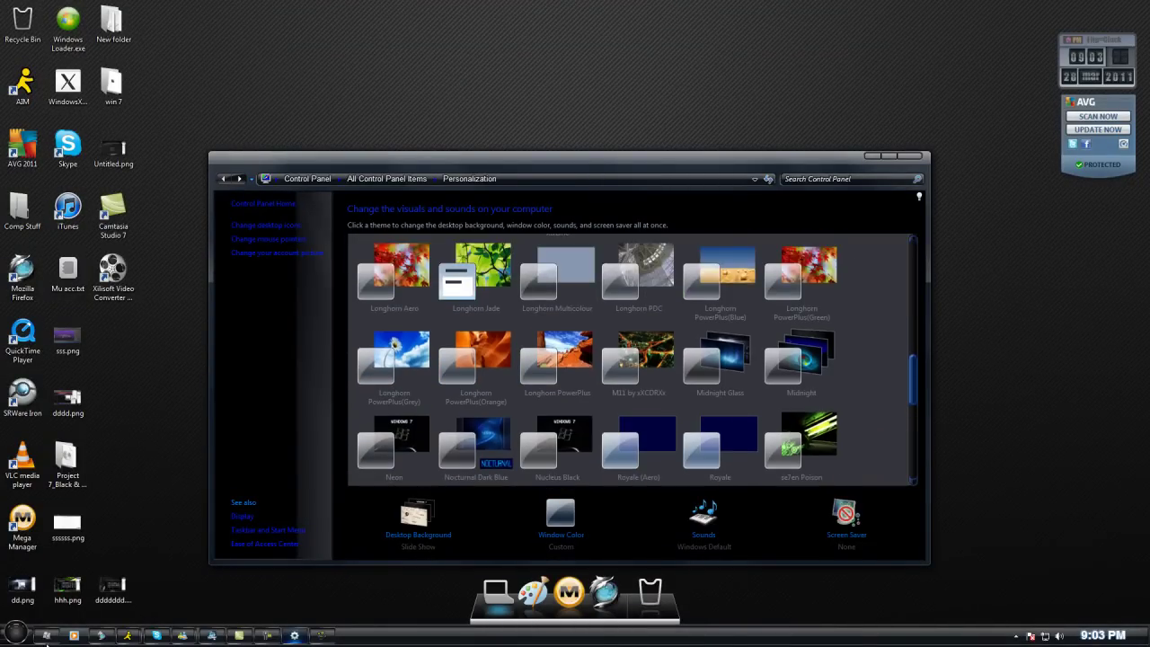